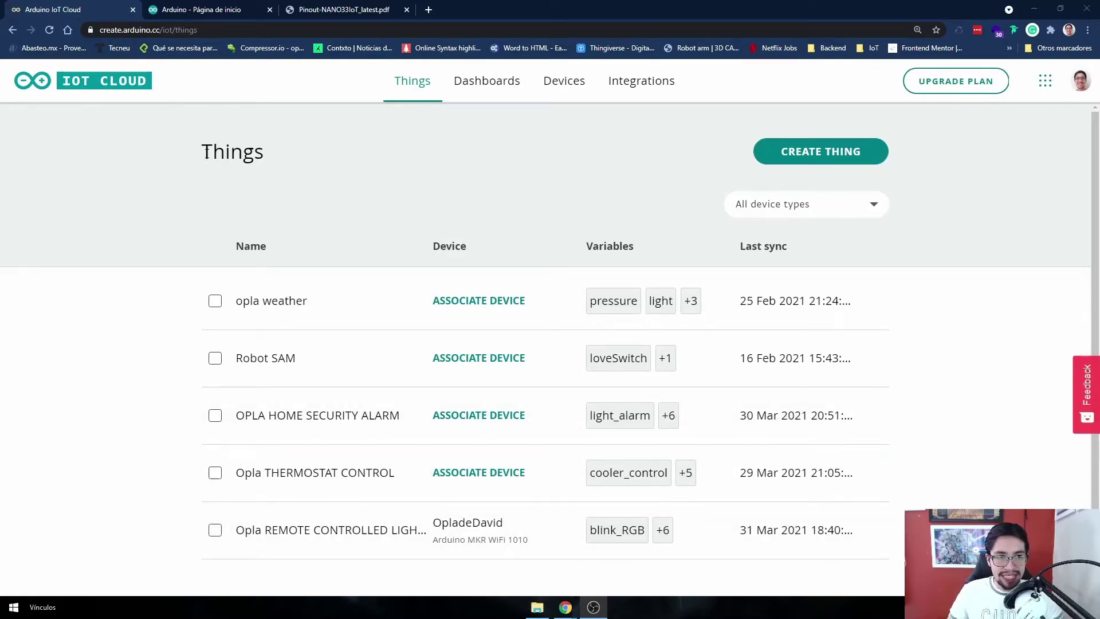
# Create a new Thing and name it TEST-1
pyautogui.moveTo(202, 152); pyautogui.dragTo(264, 152)
pyautogui.click(318, 167)
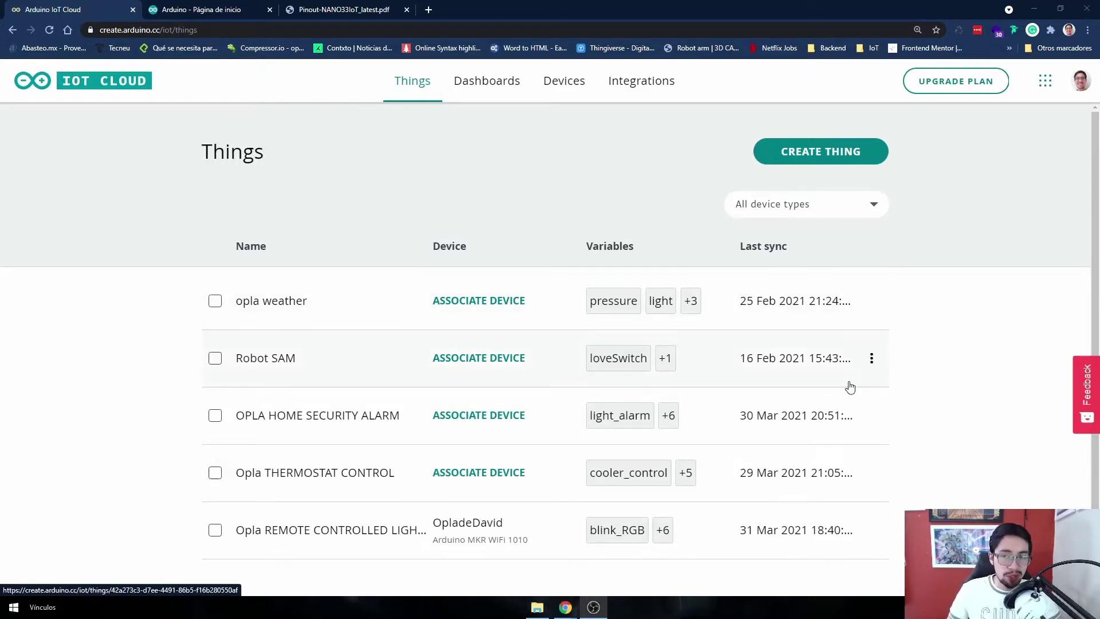
pyautogui.click(808, 159)
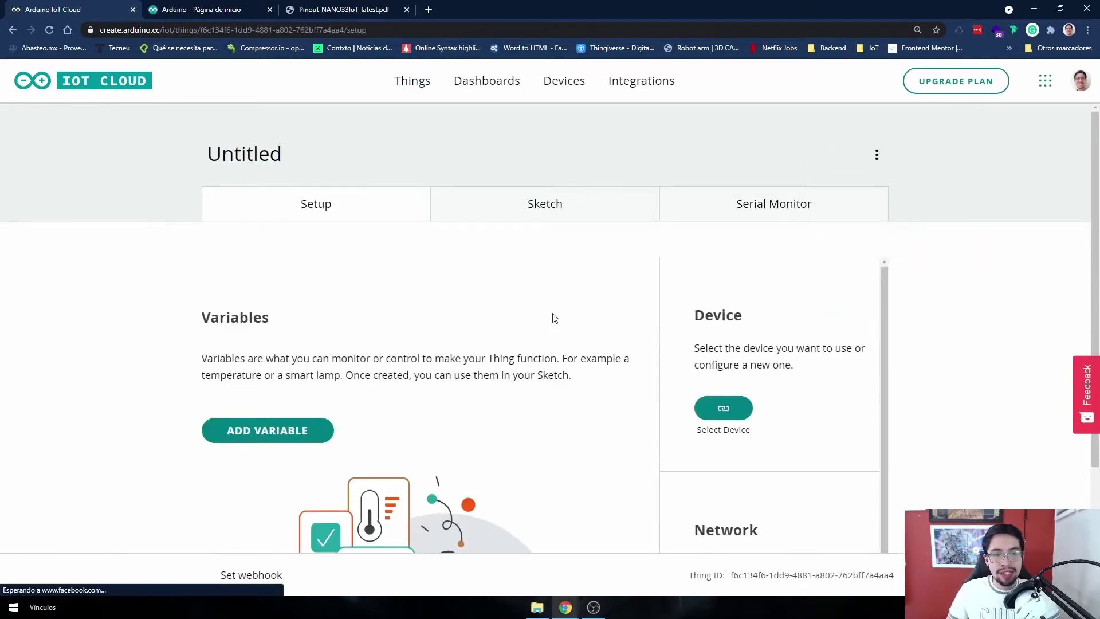
pyautogui.click(259, 156)
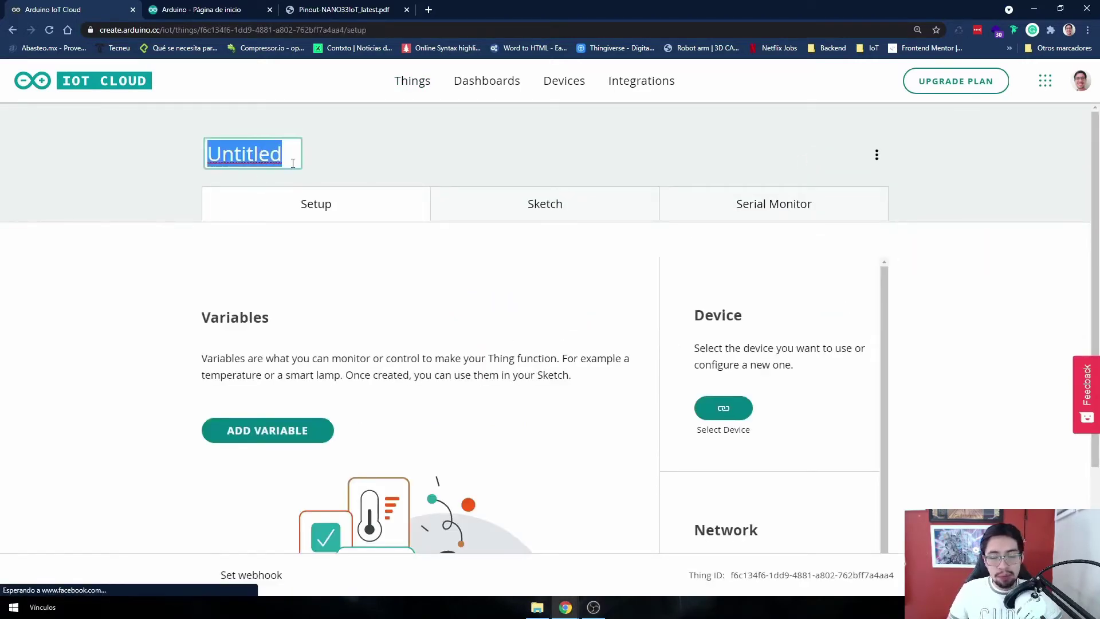
pyautogui.write('TEST')
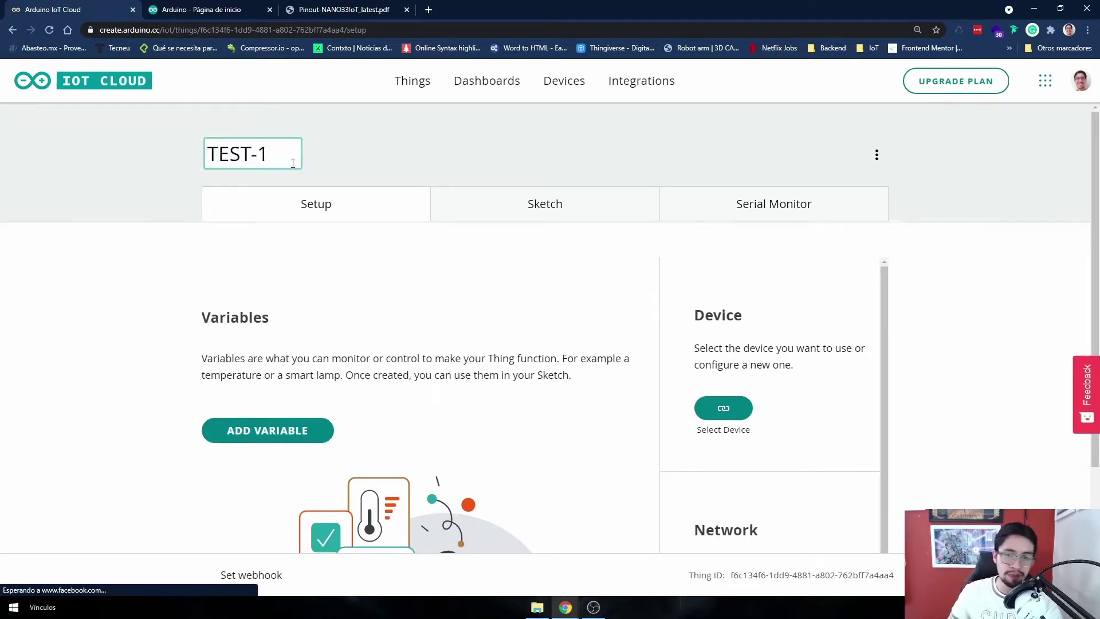
pyautogui.write('-1')
pyautogui.click(341, 268)
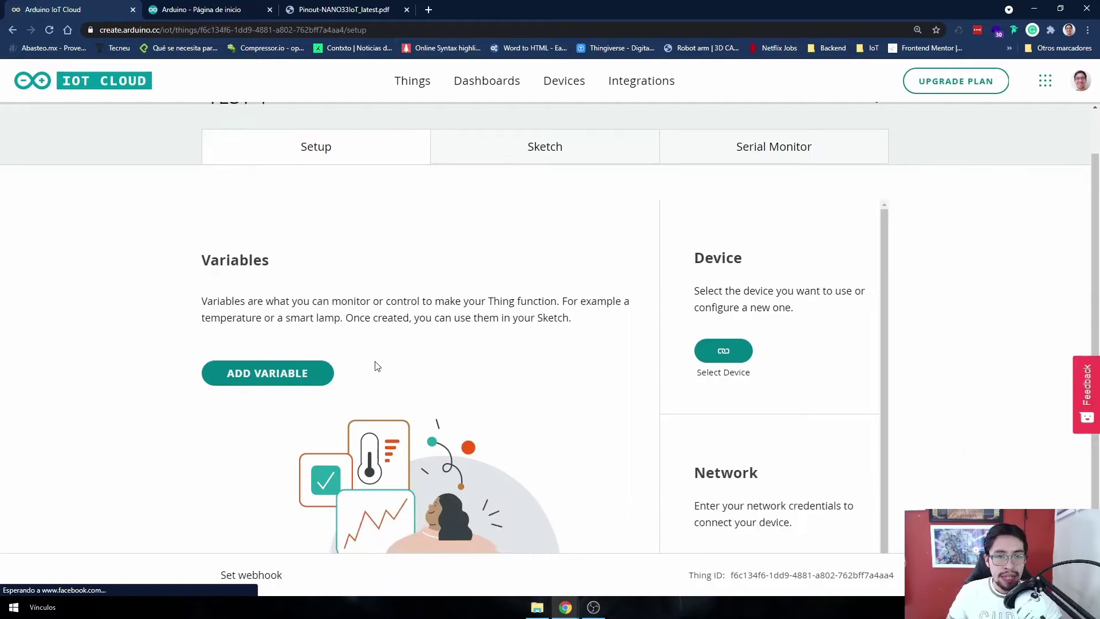
# Try to set up a new Arduino device for the TEST-1 Thing
pyautogui.scroll(-1, 376, 363)
pyautogui.scroll(-1, 770, 344)
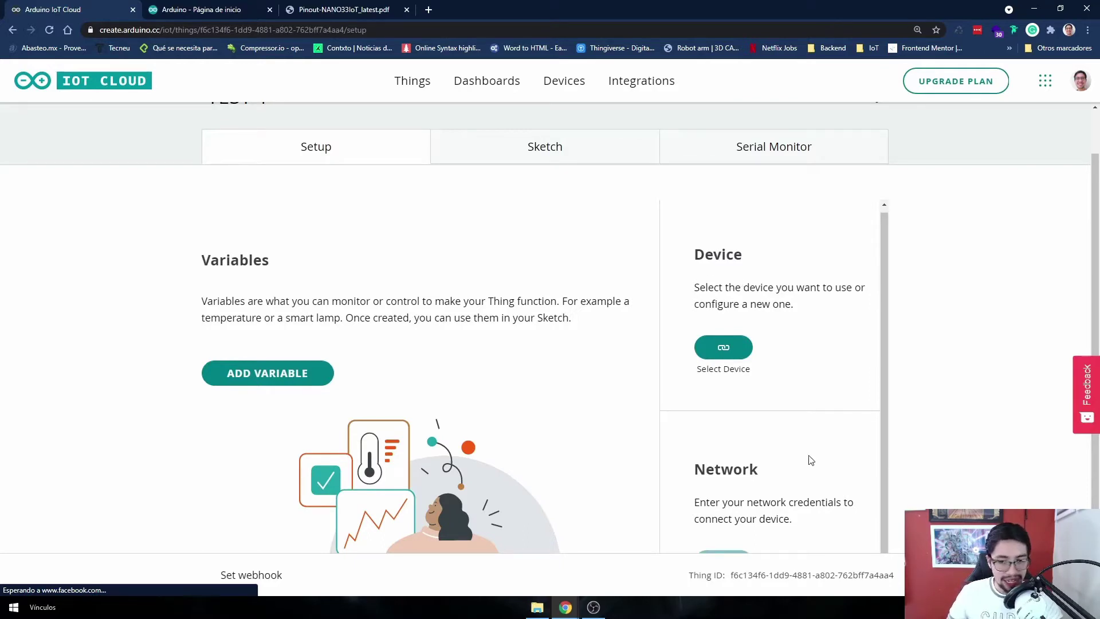
pyautogui.scroll(-2, 731, 462)
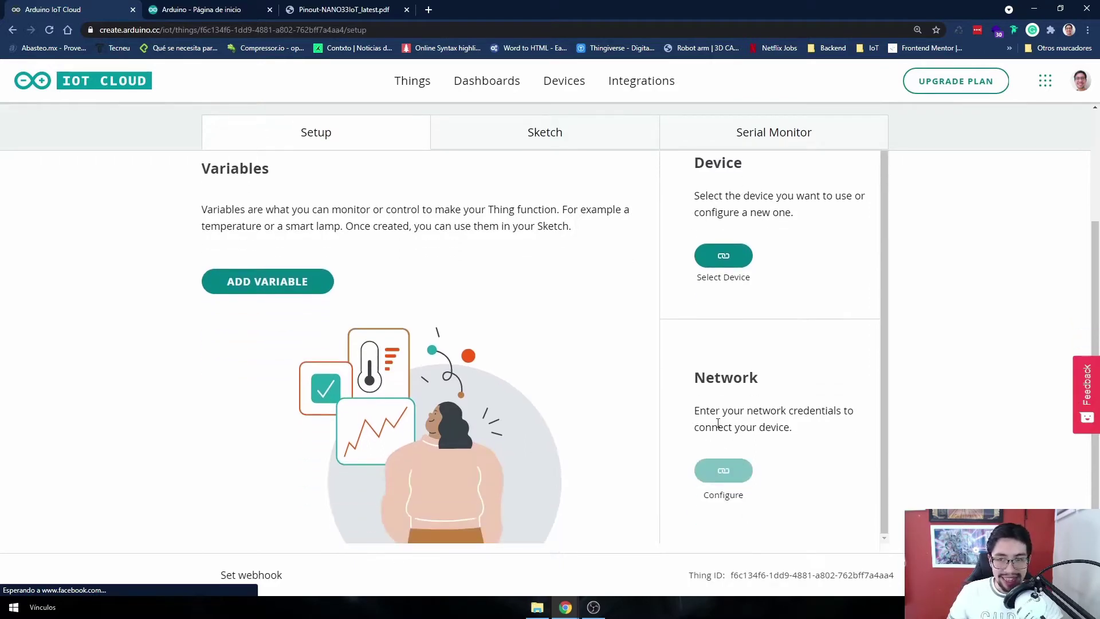
pyautogui.scroll(1, 908, 463)
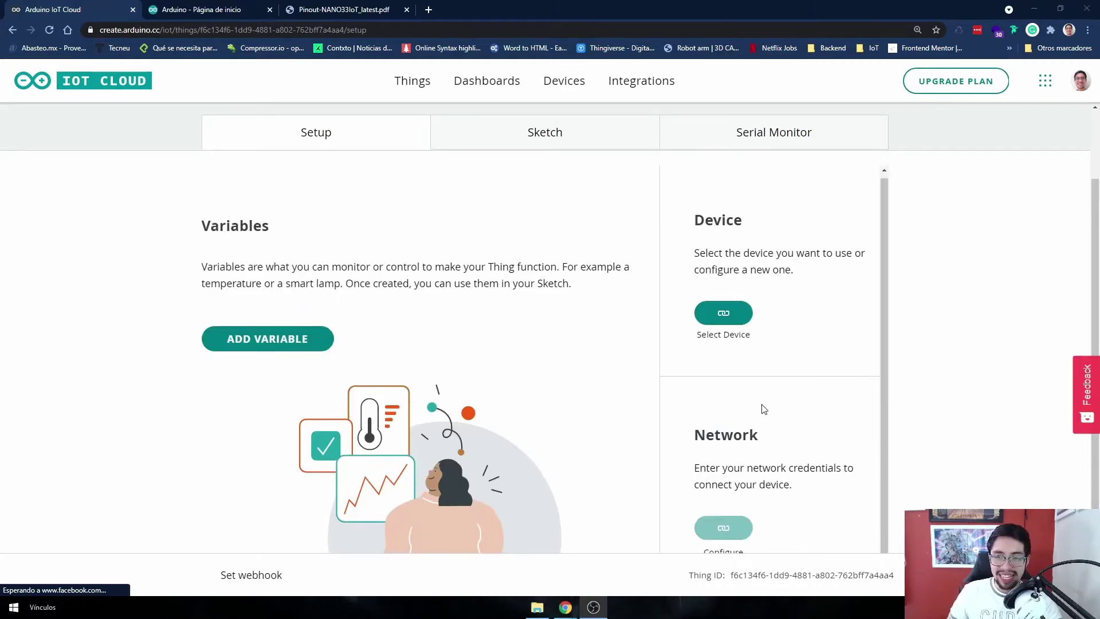
pyautogui.click(726, 324)
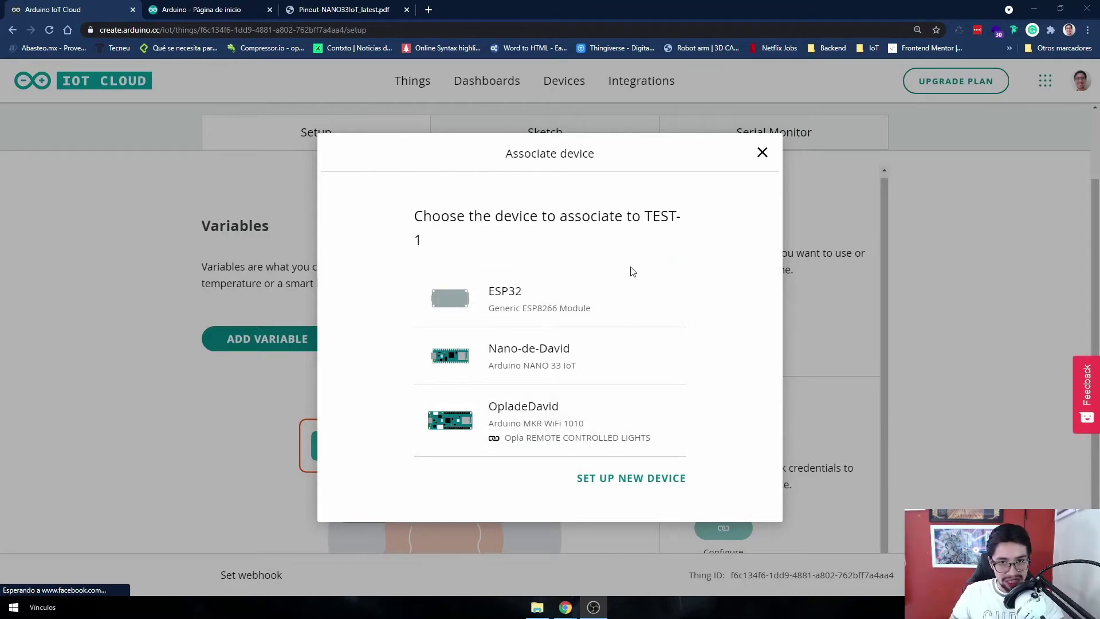
pyautogui.click(604, 480)
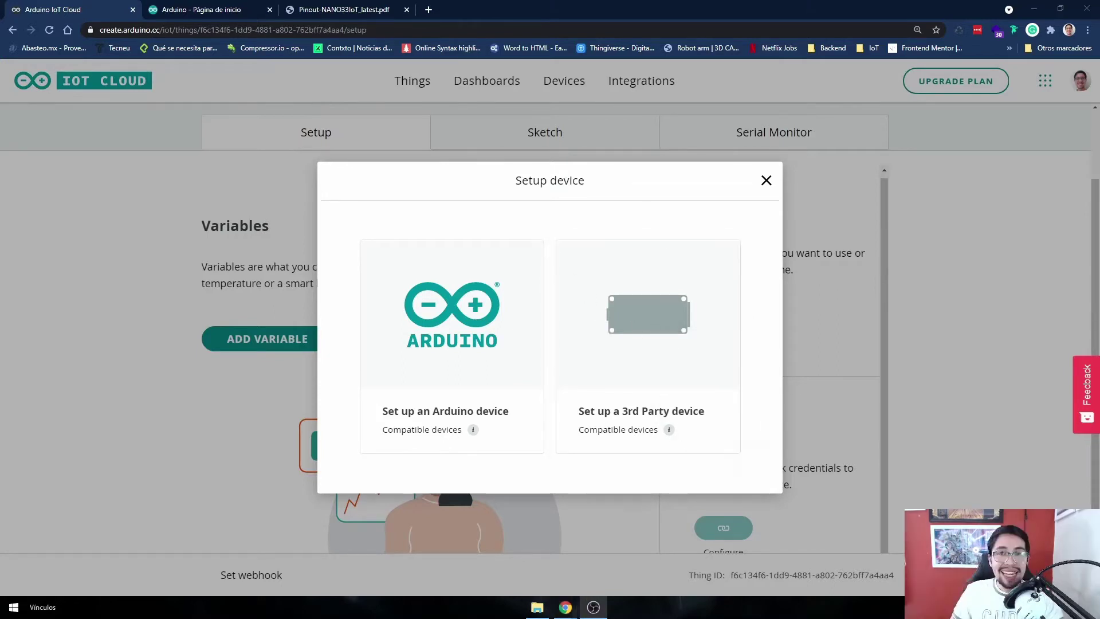
pyautogui.click(416, 355)
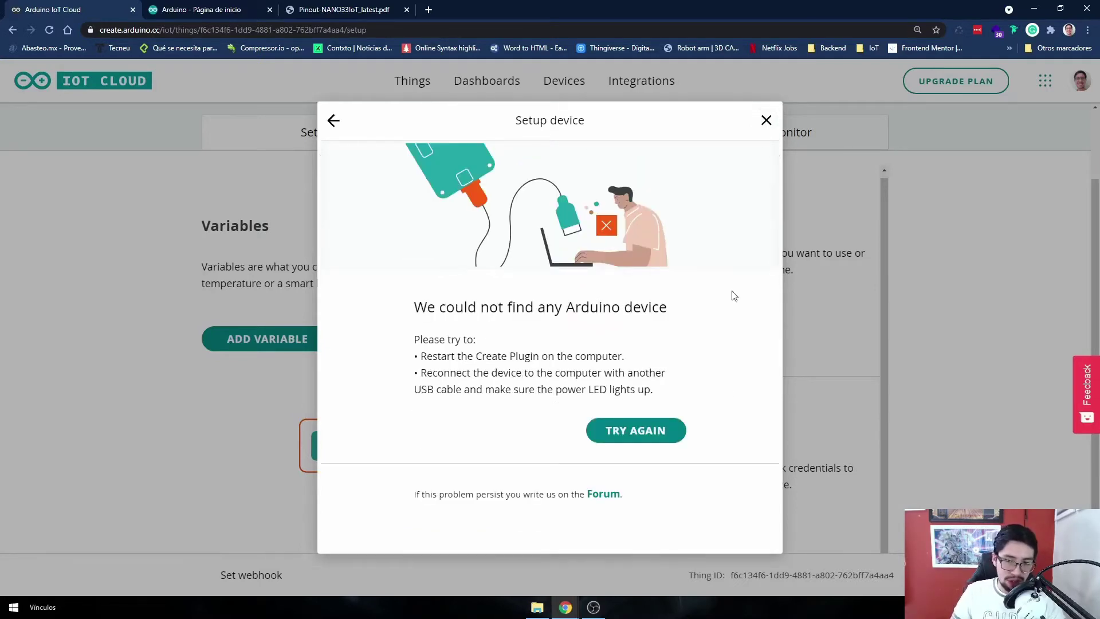
pyautogui.click(766, 121)
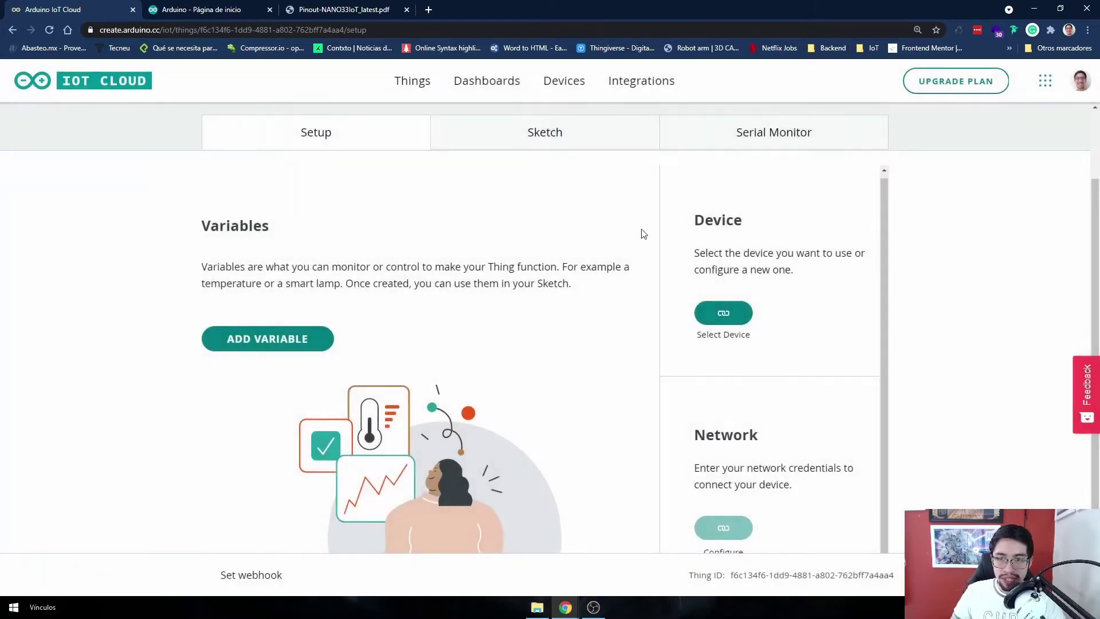
# Associate the existing Arduino NANO 33 IoT device with TEST-1, detaching it from the Thing Test-1
pyautogui.click(713, 316)
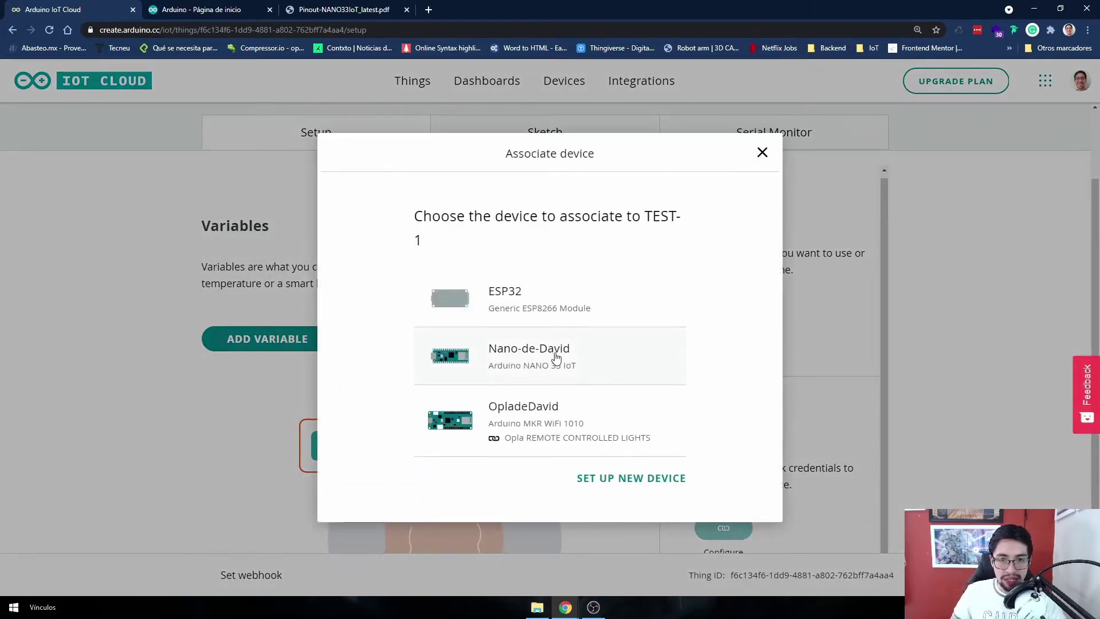
pyautogui.click(556, 357)
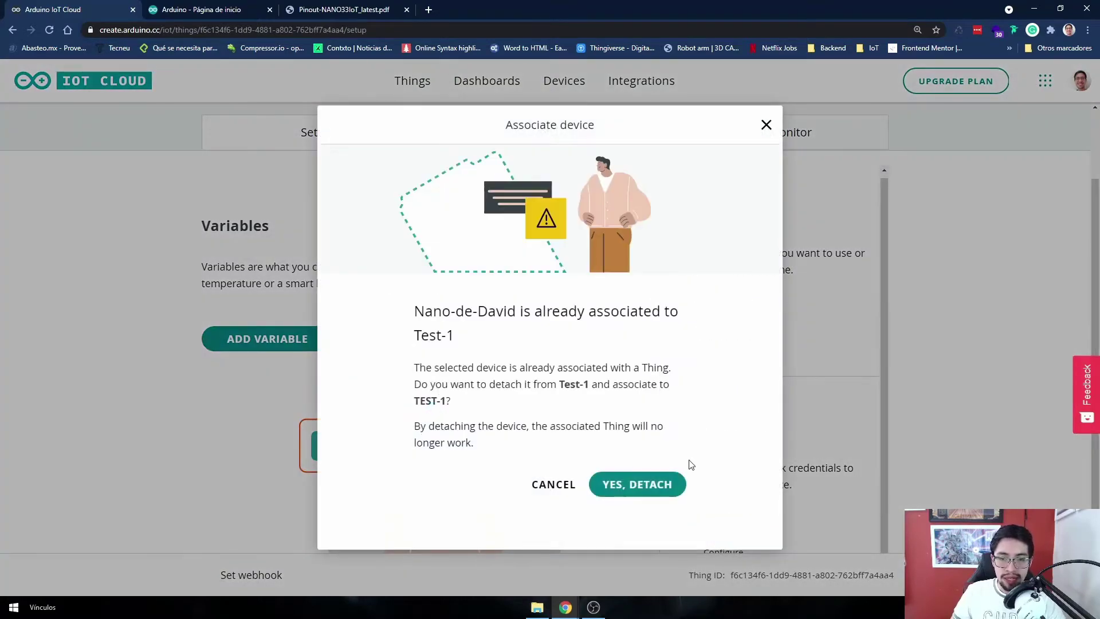
pyautogui.click(654, 486)
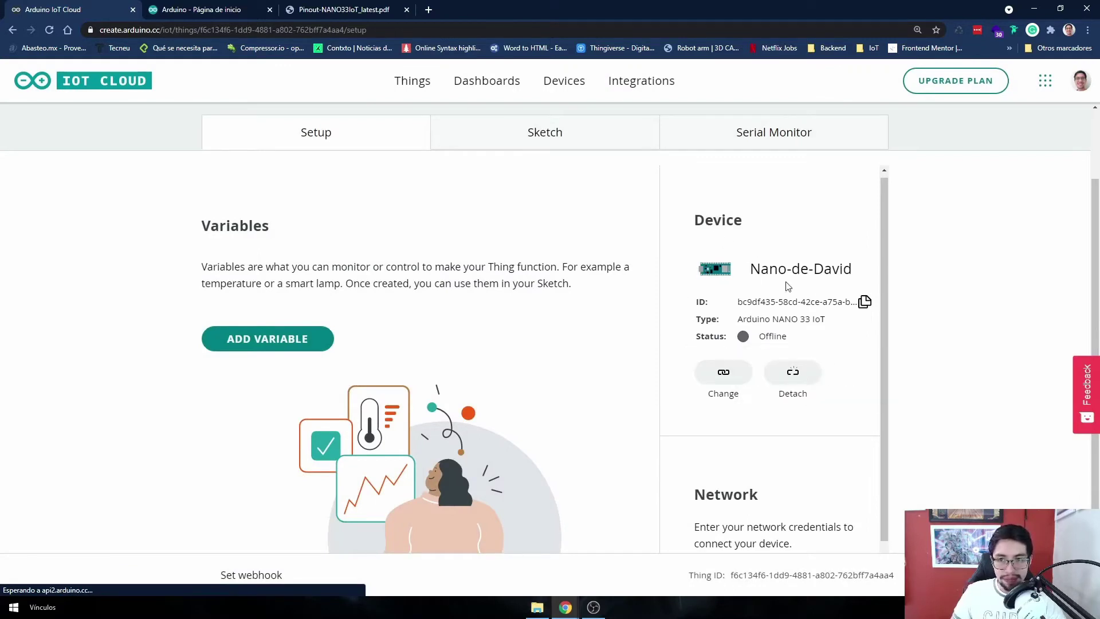
# Review the associated device's name, ID, type and last activity
pyautogui.moveTo(757, 271); pyautogui.dragTo(881, 270)
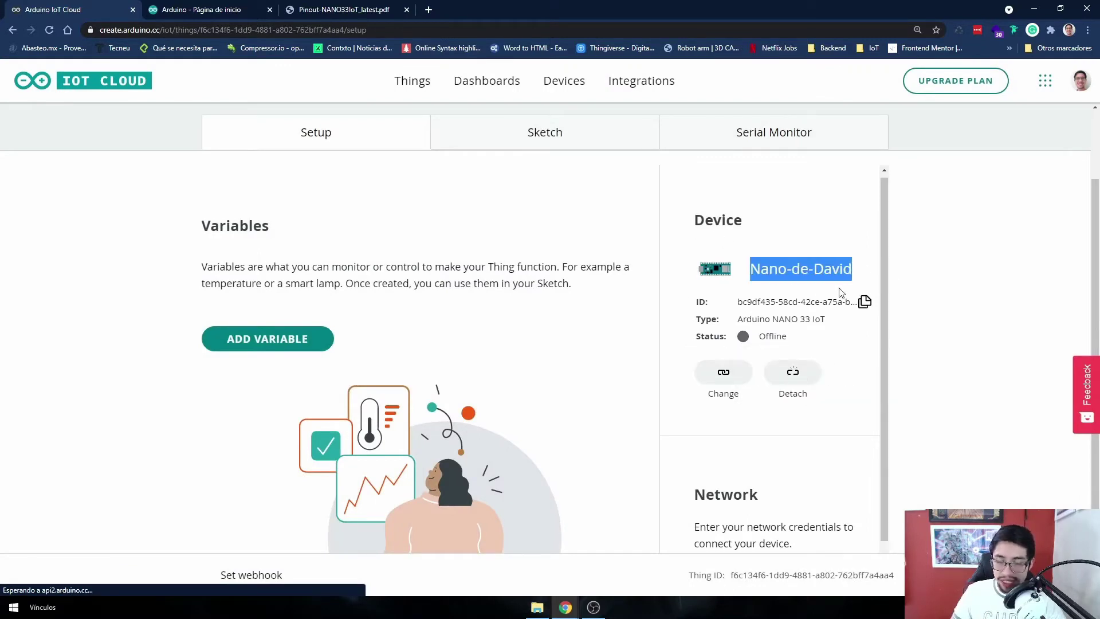
pyautogui.moveTo(738, 302); pyautogui.dragTo(729, 321)
pyautogui.click(816, 319)
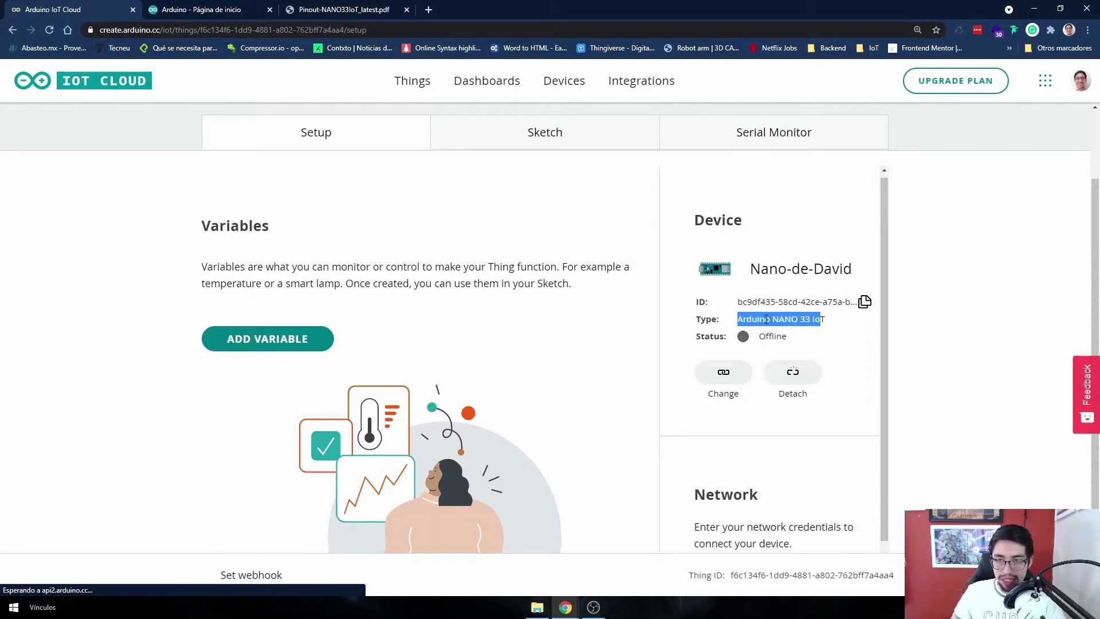
pyautogui.click(733, 323)
pyautogui.moveTo(741, 339)
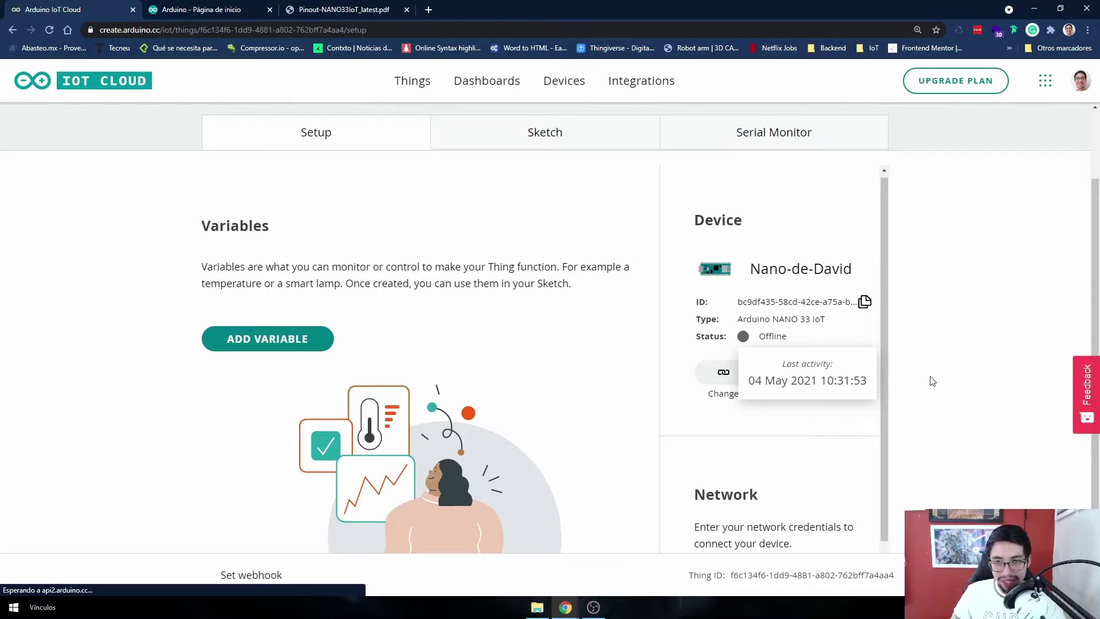
pyautogui.scroll(-2, 802, 382)
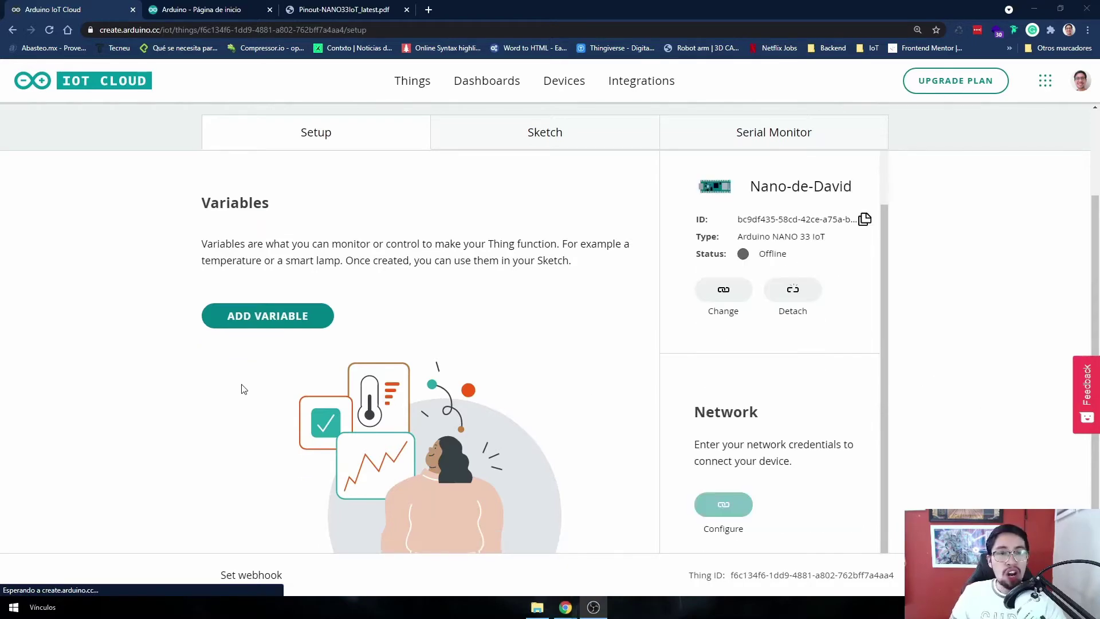
# Start a new variable named potValue and choose the basic type Integer Number
pyautogui.click(269, 318)
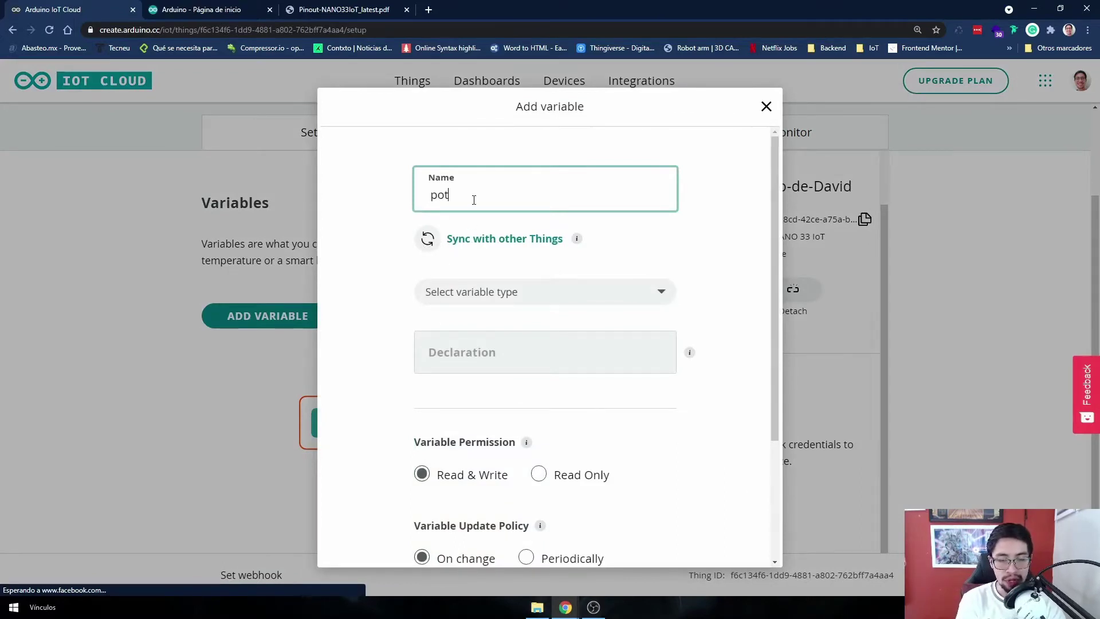
pyautogui.write('potValue')
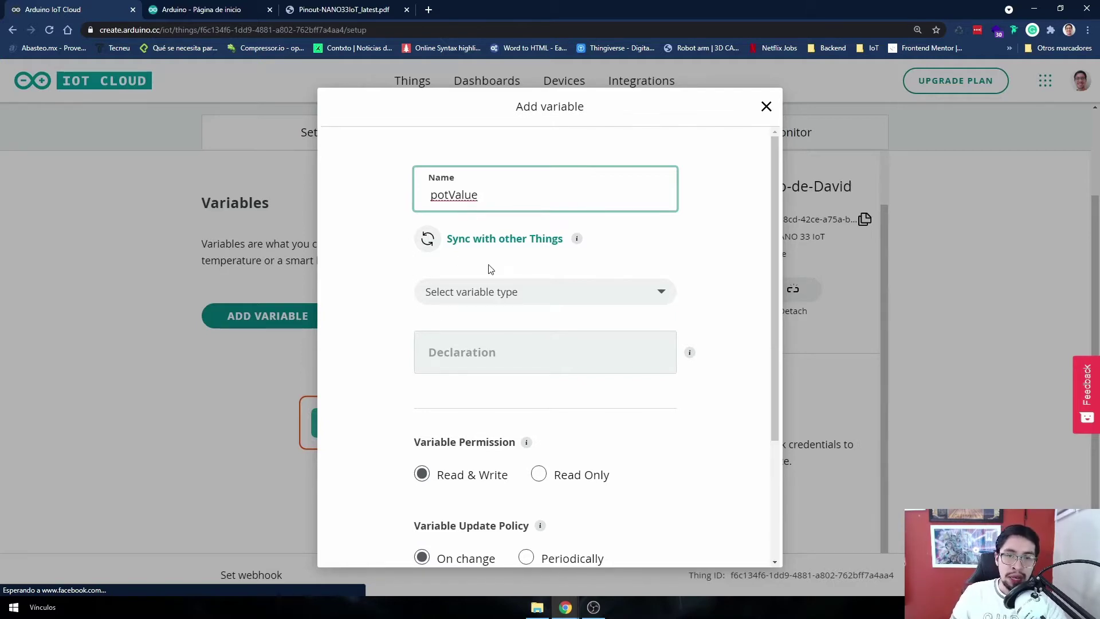
pyautogui.click(515, 298)
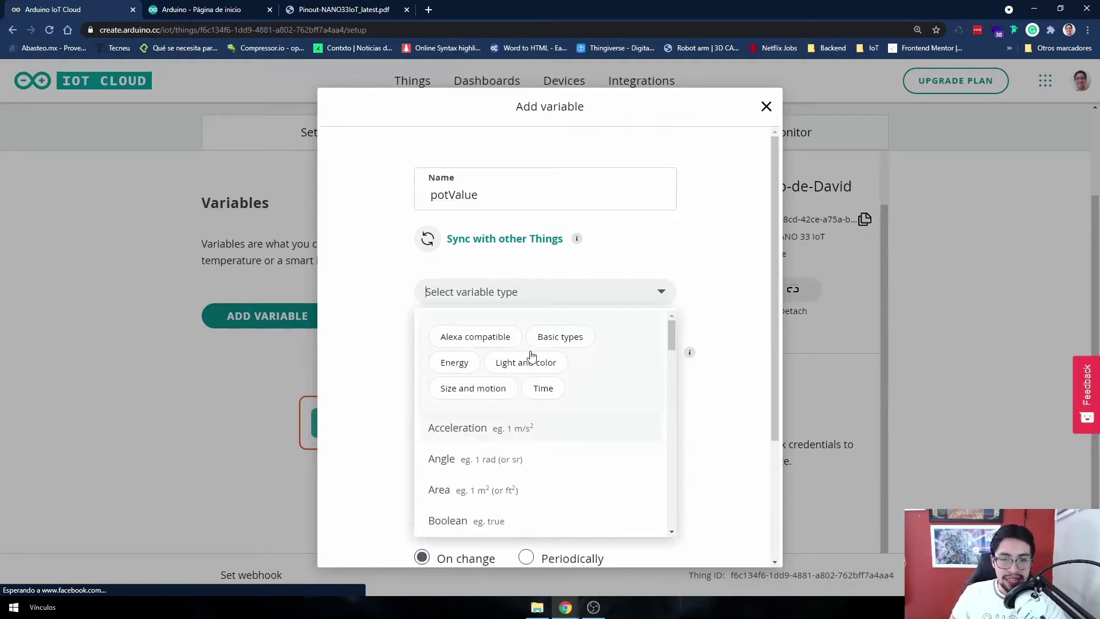
pyautogui.click(574, 344)
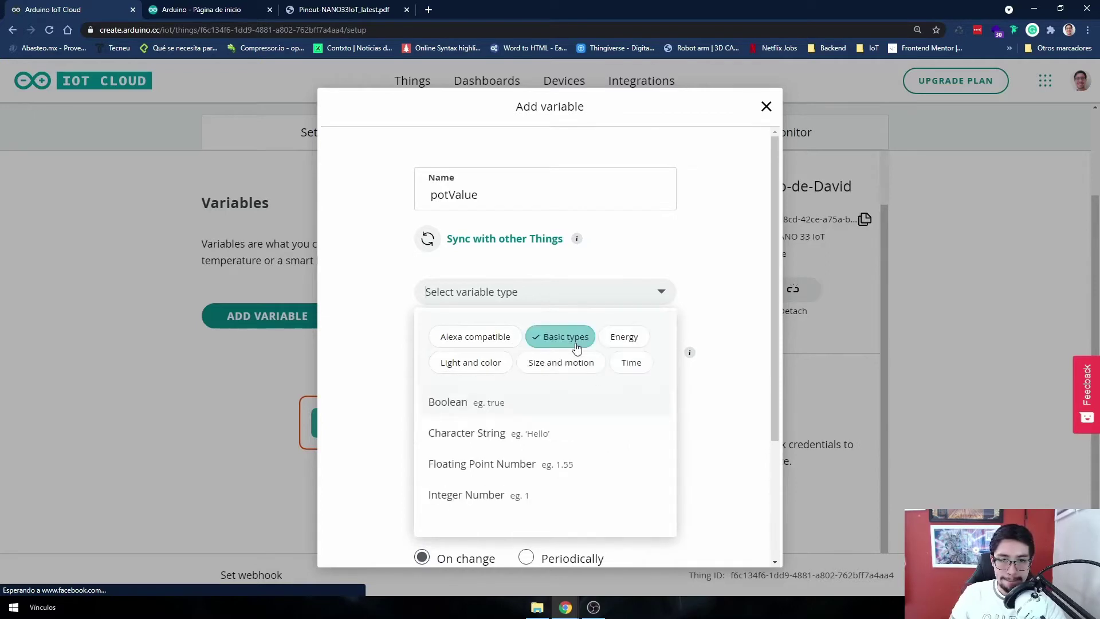
pyautogui.click(520, 496)
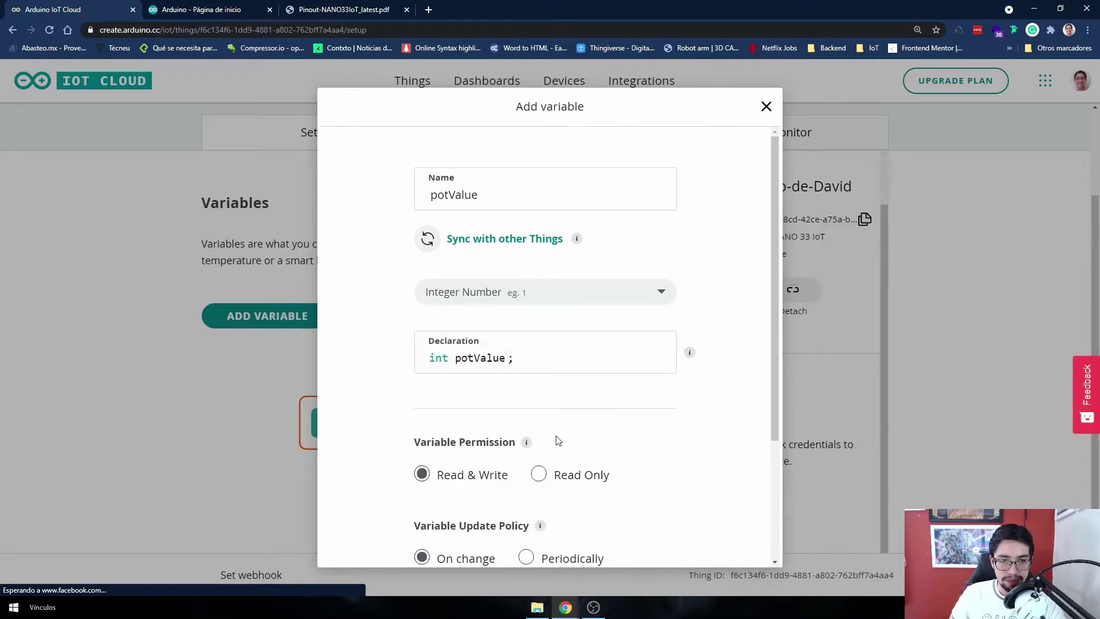
# Set the permission of the potValue variable to Read Only
pyautogui.scroll(-3, 538, 428)
pyautogui.scroll(1, 541, 400)
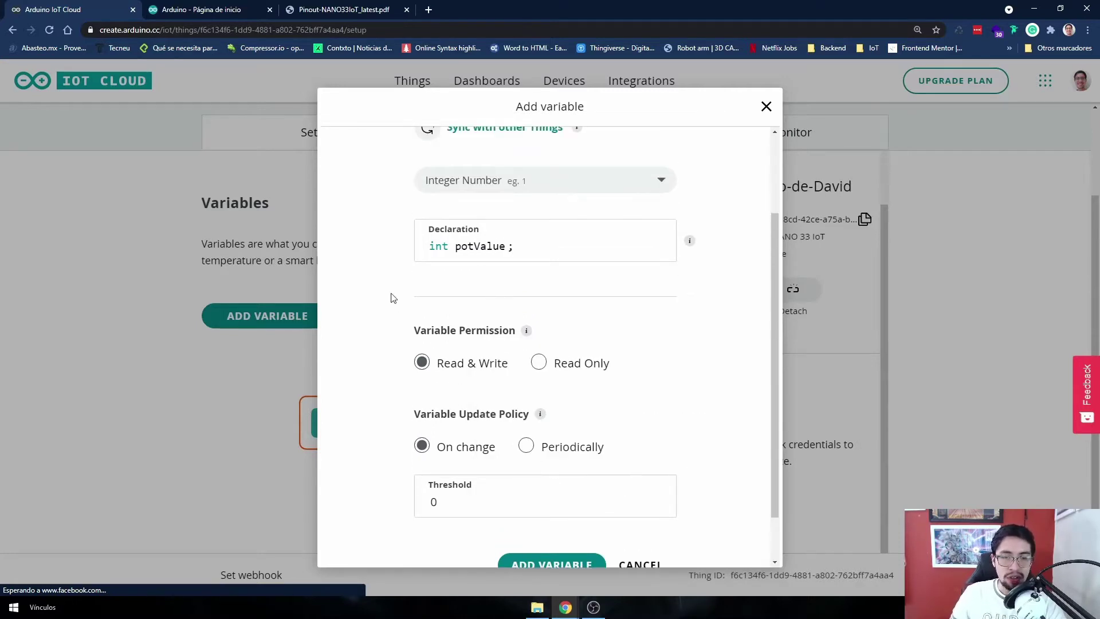
pyautogui.moveTo(426, 331); pyautogui.dragTo(487, 331)
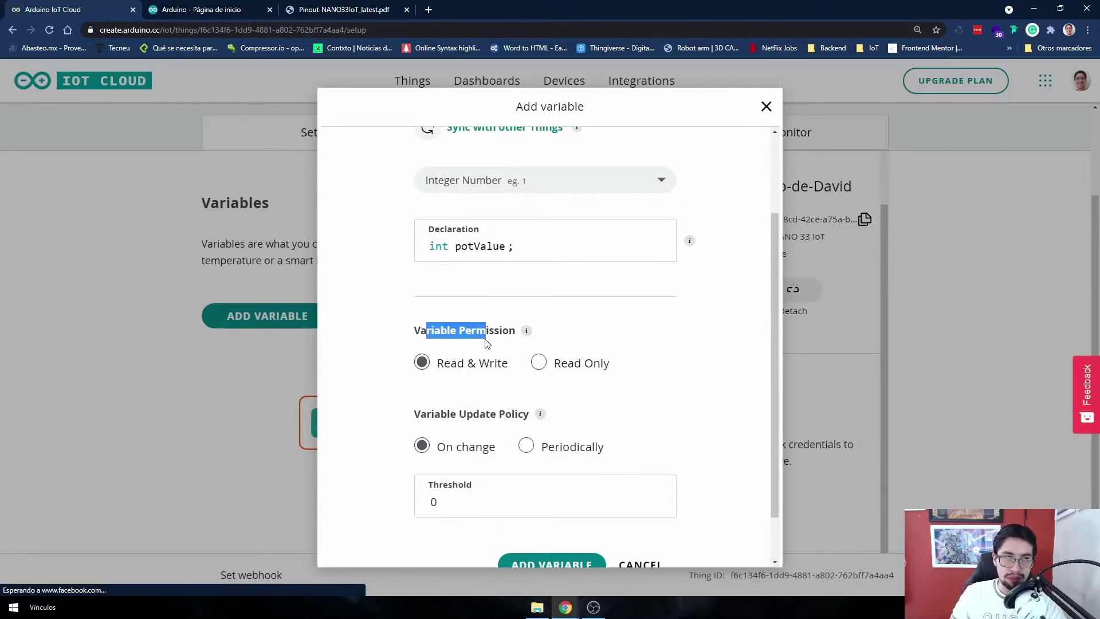
pyautogui.click(488, 331)
pyautogui.moveTo(432, 414); pyautogui.dragTo(476, 413)
pyautogui.click(473, 413)
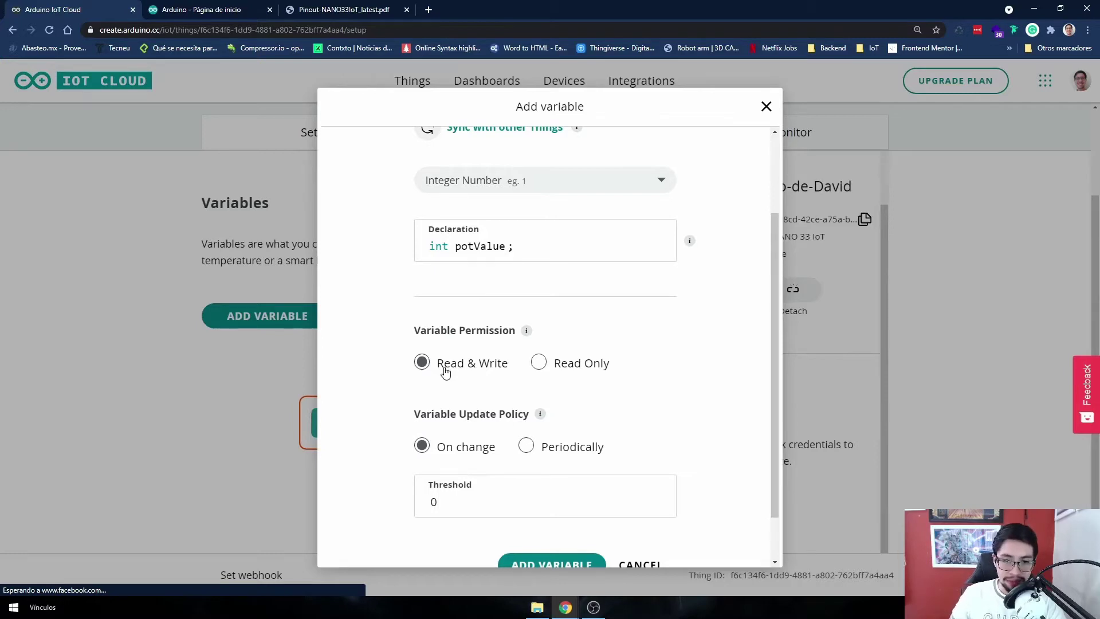
pyautogui.click(539, 364)
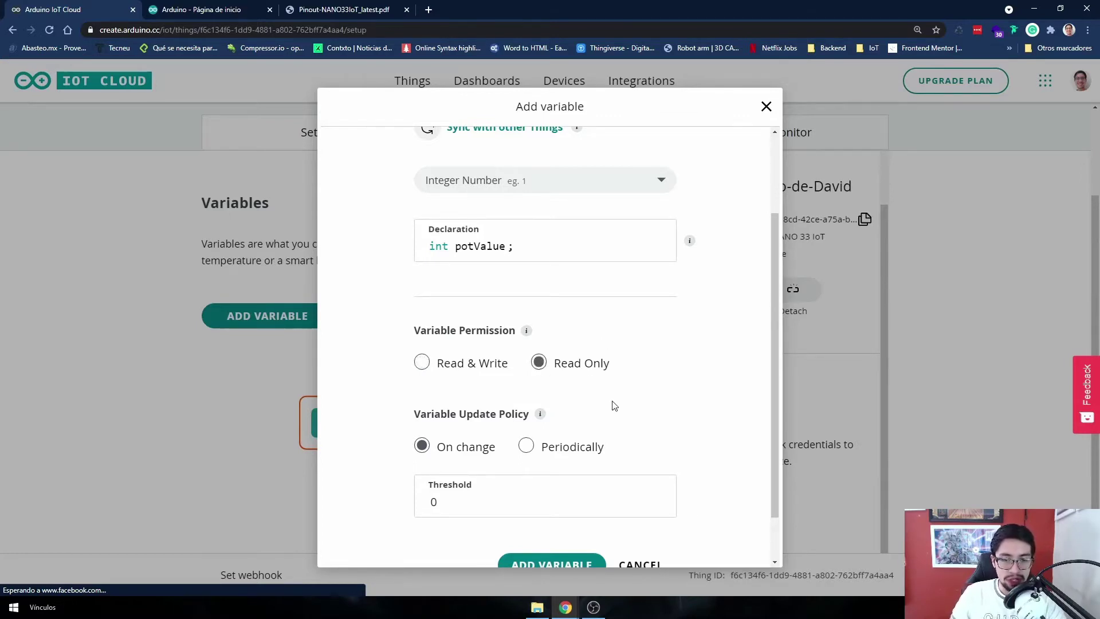
# Set potValue to update periodically every 1 s and add the variable to the Thing
pyautogui.scroll(-1, 614, 406)
pyautogui.moveTo(416, 361); pyautogui.dragTo(514, 357)
pyautogui.click(594, 607)
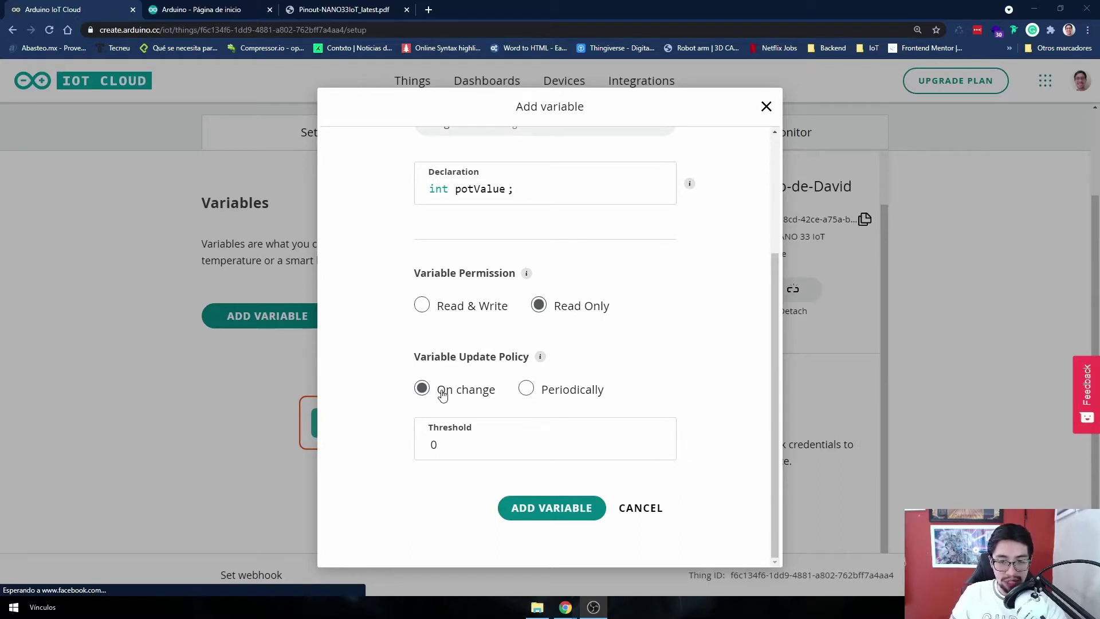
pyautogui.click(527, 389)
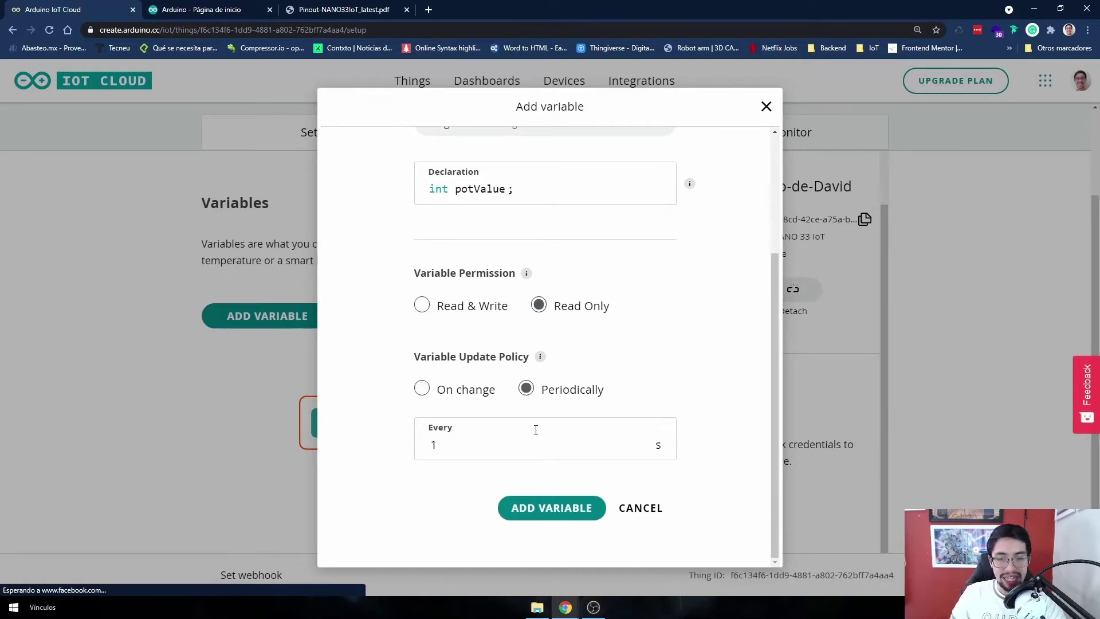
pyautogui.doubleClick(538, 445)
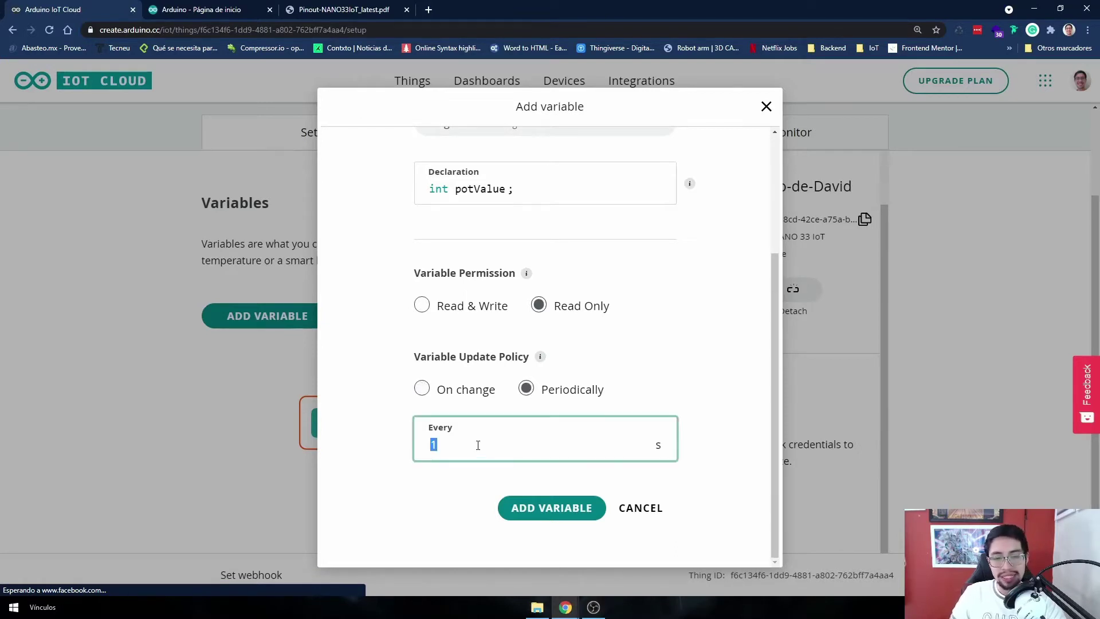
pyautogui.click(652, 399)
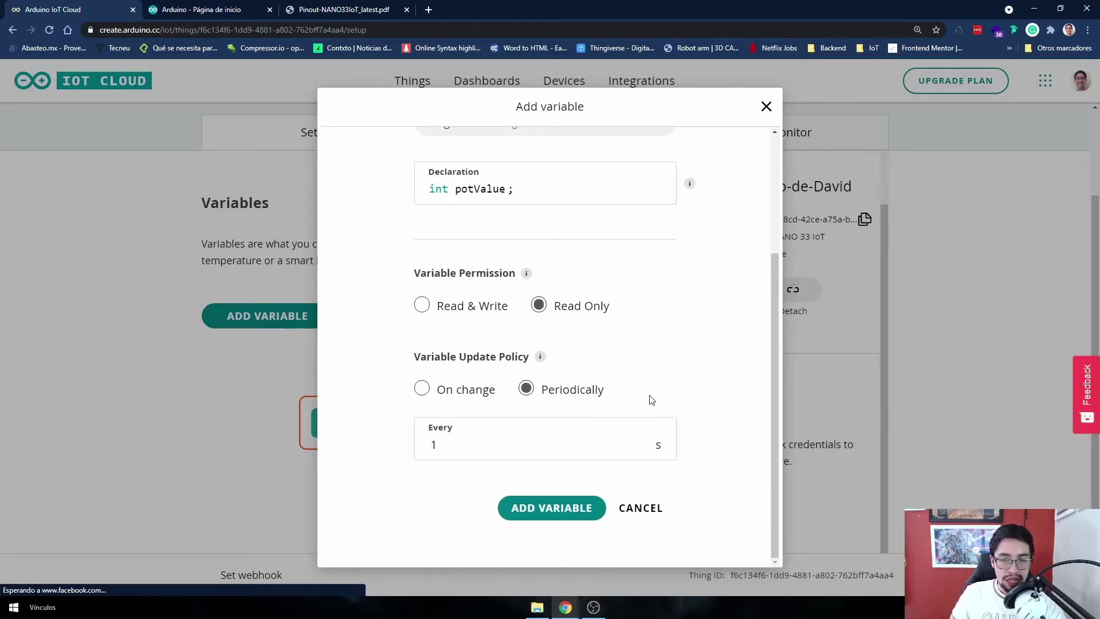
pyautogui.click(422, 390)
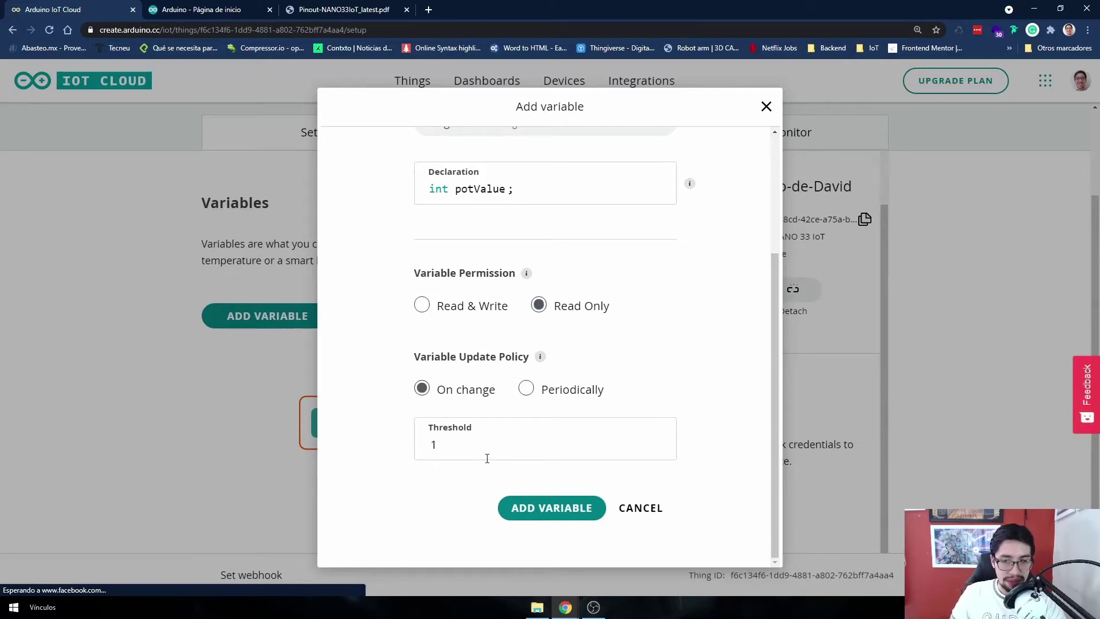
pyautogui.click(524, 388)
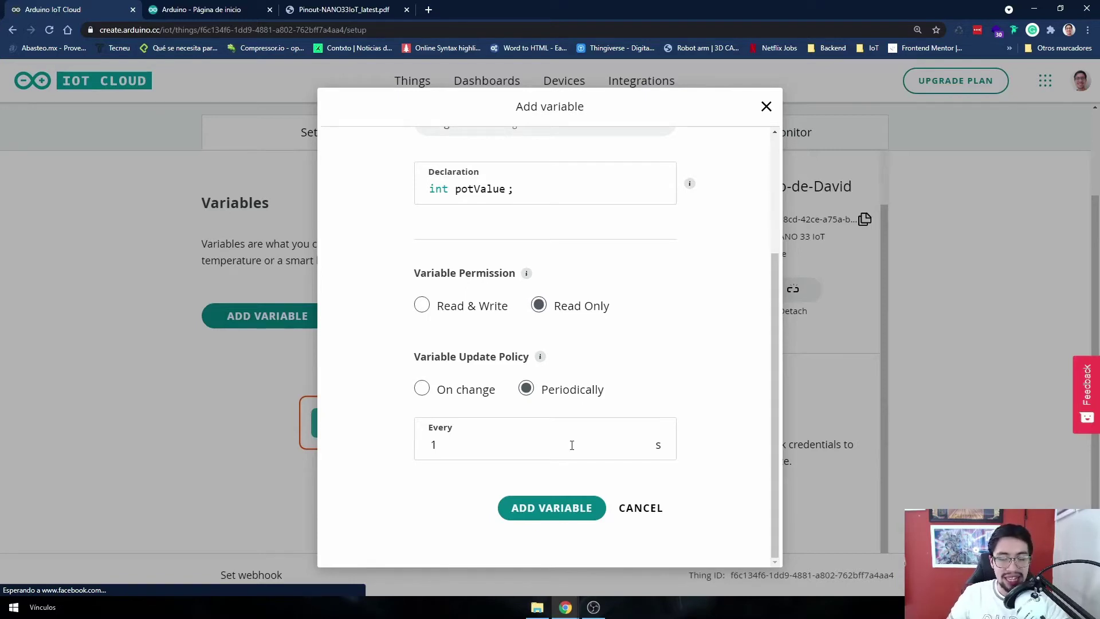
pyautogui.click(551, 519)
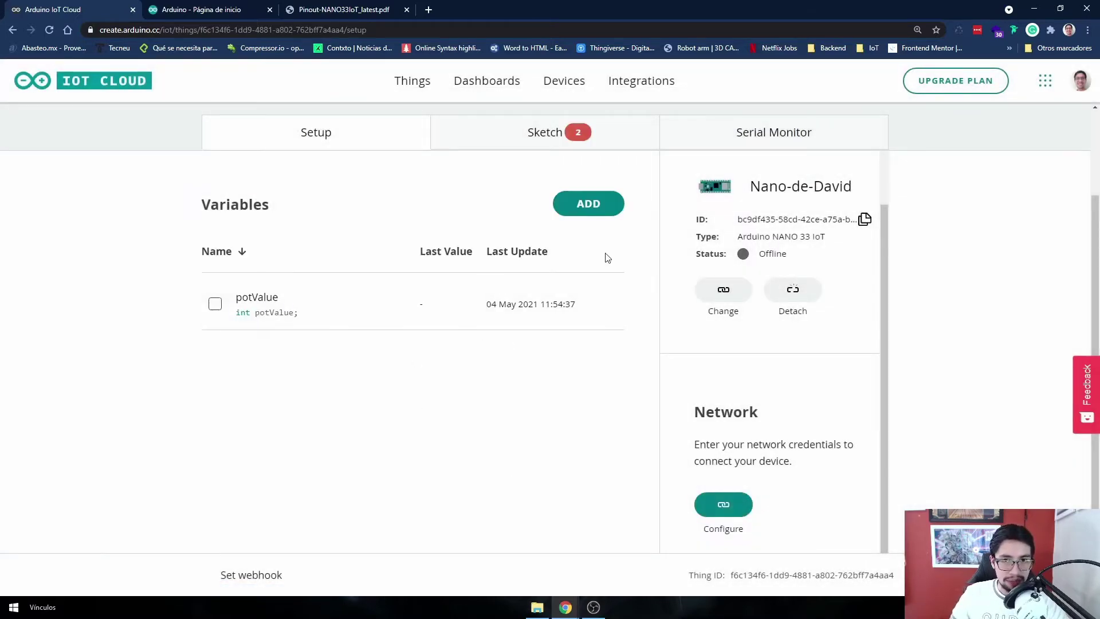
# Start a new variable named handleLed and choose the basic type Boolean
pyautogui.click(601, 213)
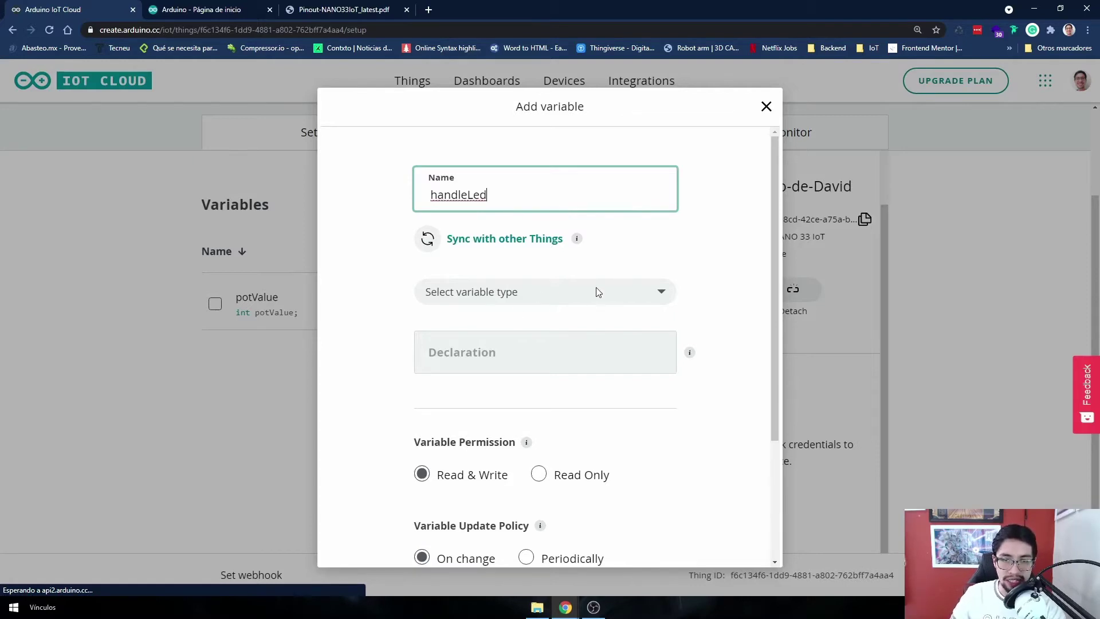
pyautogui.click(650, 293)
pyautogui.click(589, 342)
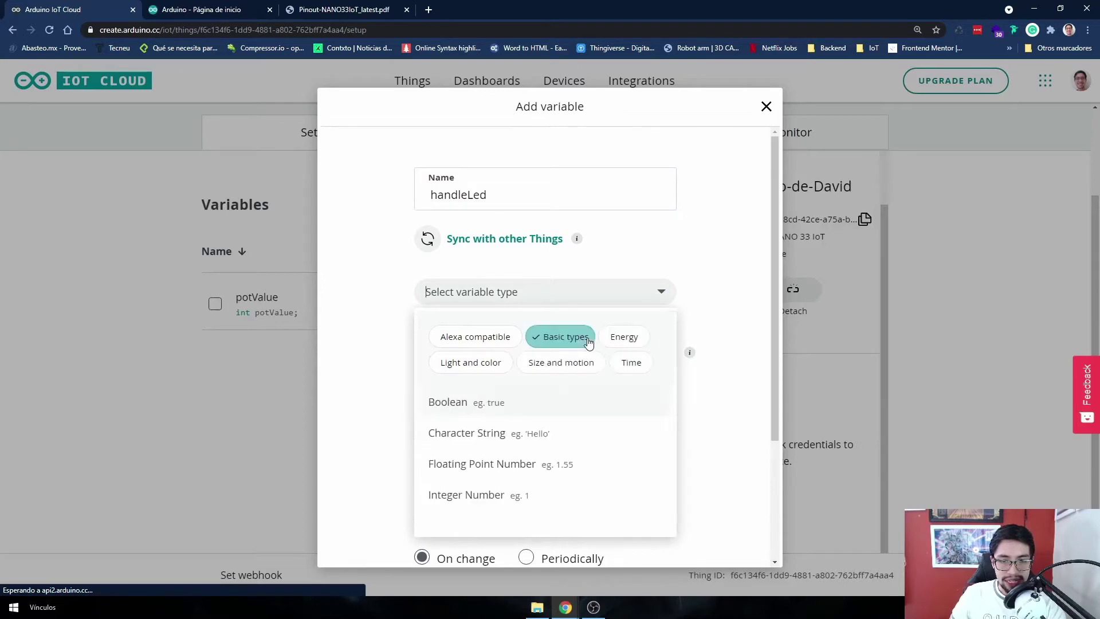
pyautogui.click(516, 403)
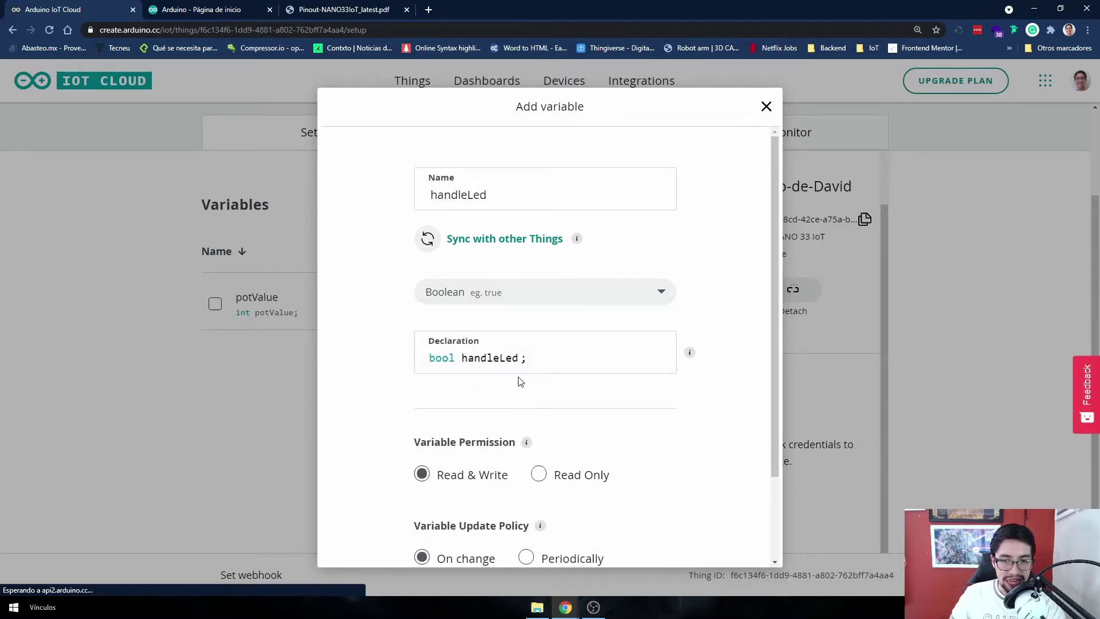
# Keep handleLed at Read & Write with the On change update policy and add the variable to the Thing
pyautogui.scroll(-2, 517, 382)
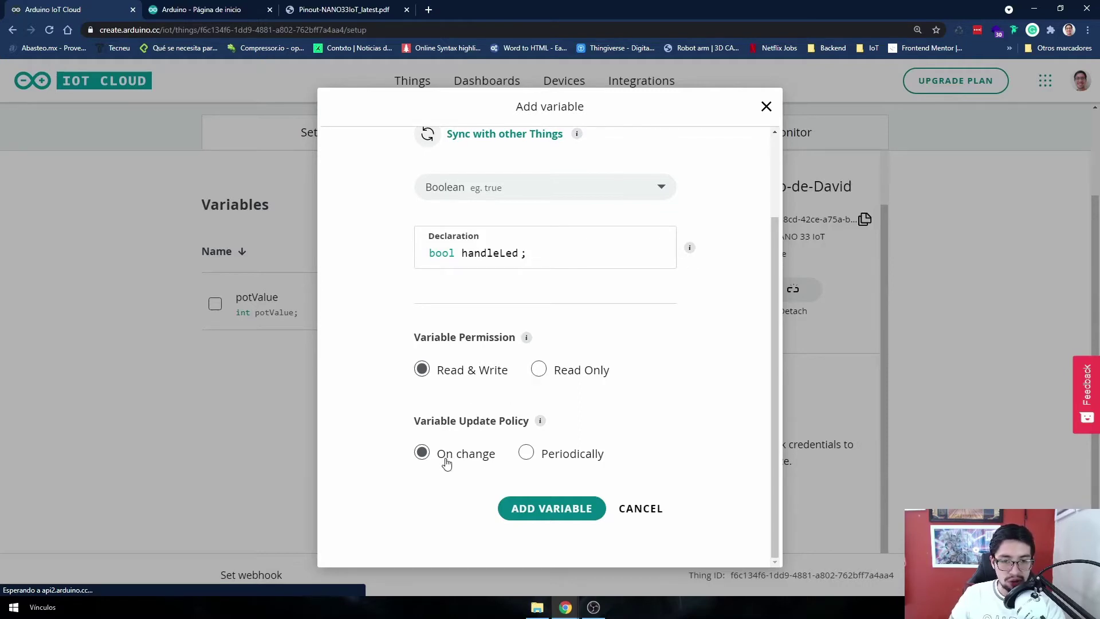
pyautogui.click(523, 454)
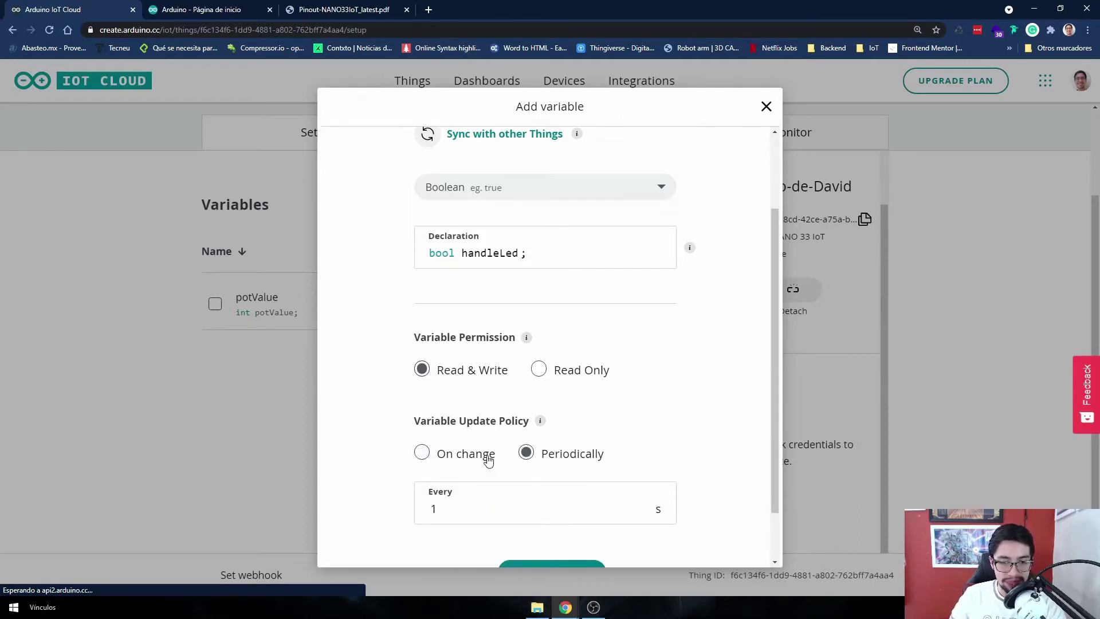
pyautogui.click(484, 457)
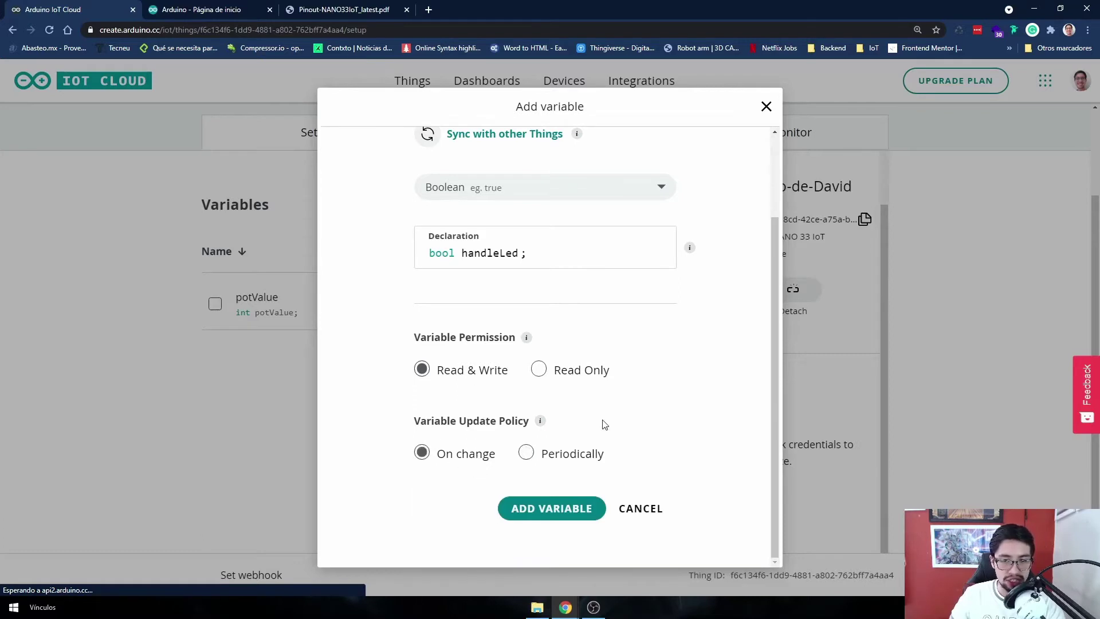
pyautogui.scroll(2, 675, 450)
pyautogui.scroll(-2, 677, 455)
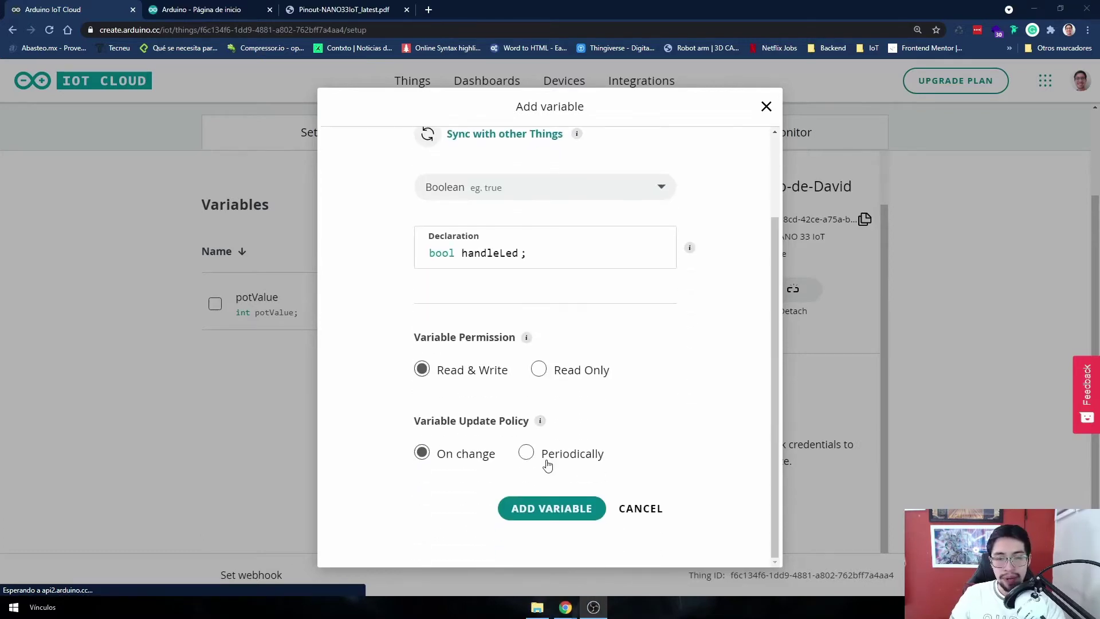
pyautogui.click(591, 508)
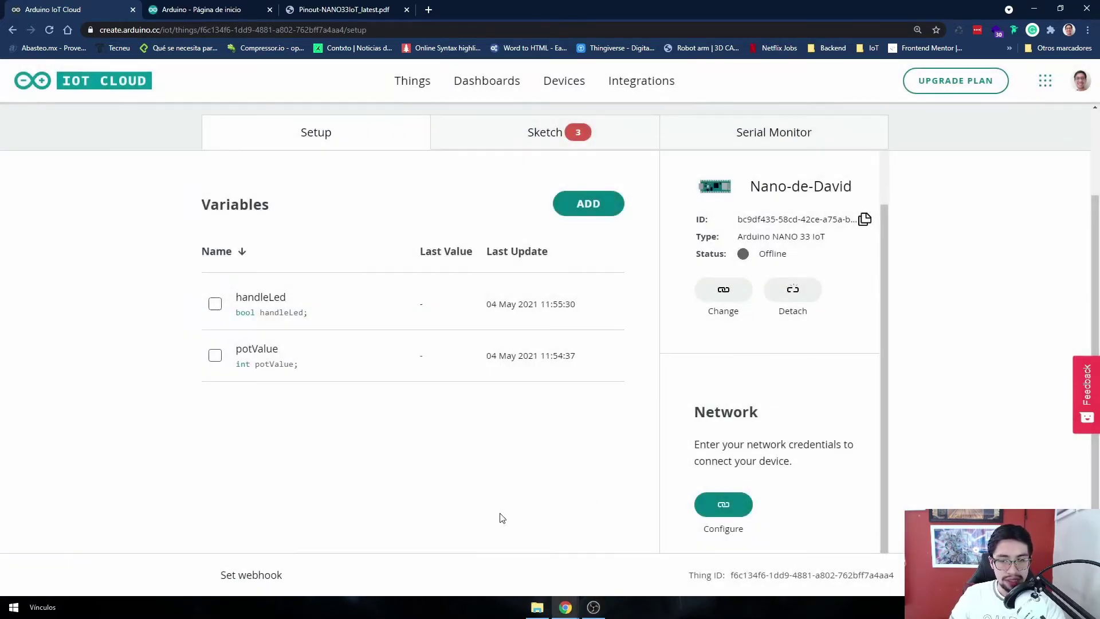
# Configure the device's network by entering the Wi-Fi network name and password, and save the credentials
pyautogui.scroll(-1, 547, 410)
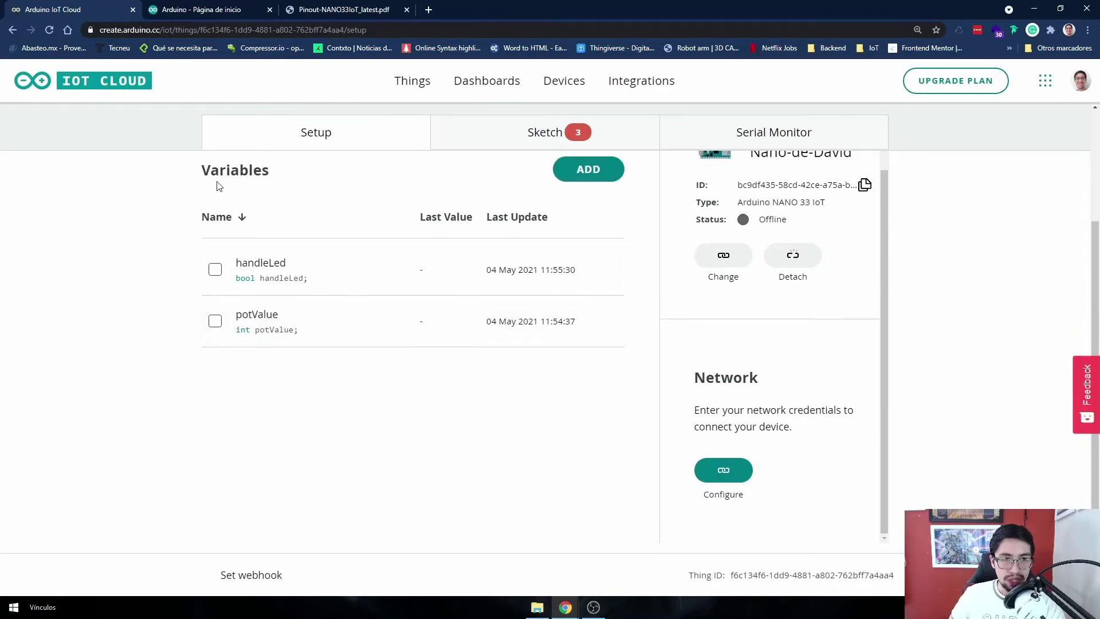
pyautogui.moveTo(699, 381); pyautogui.dragTo(741, 488)
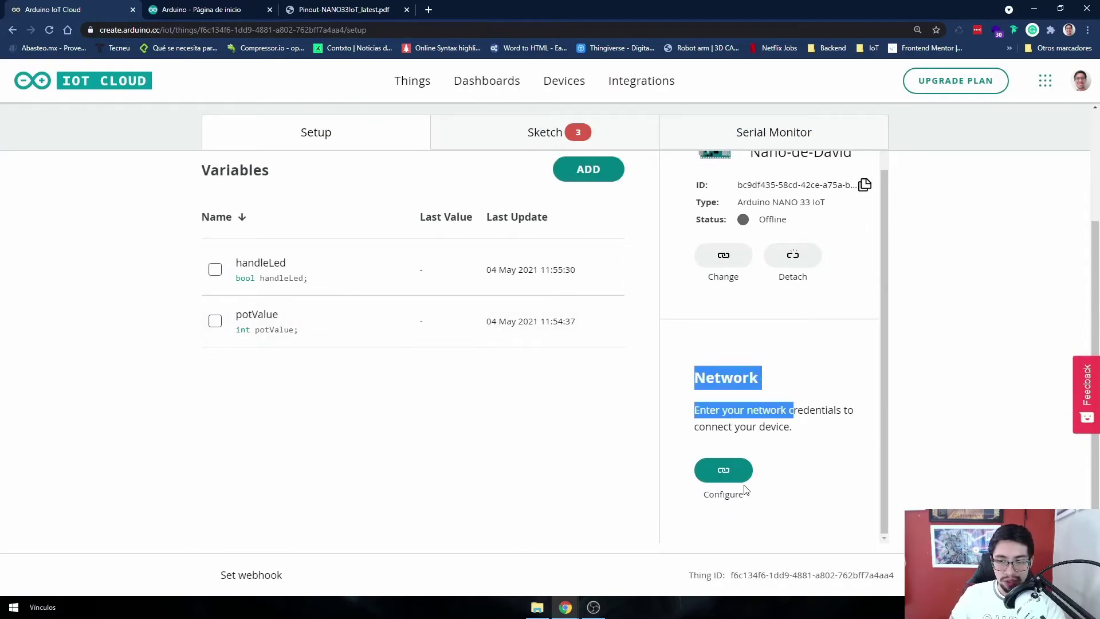
pyautogui.click(736, 478)
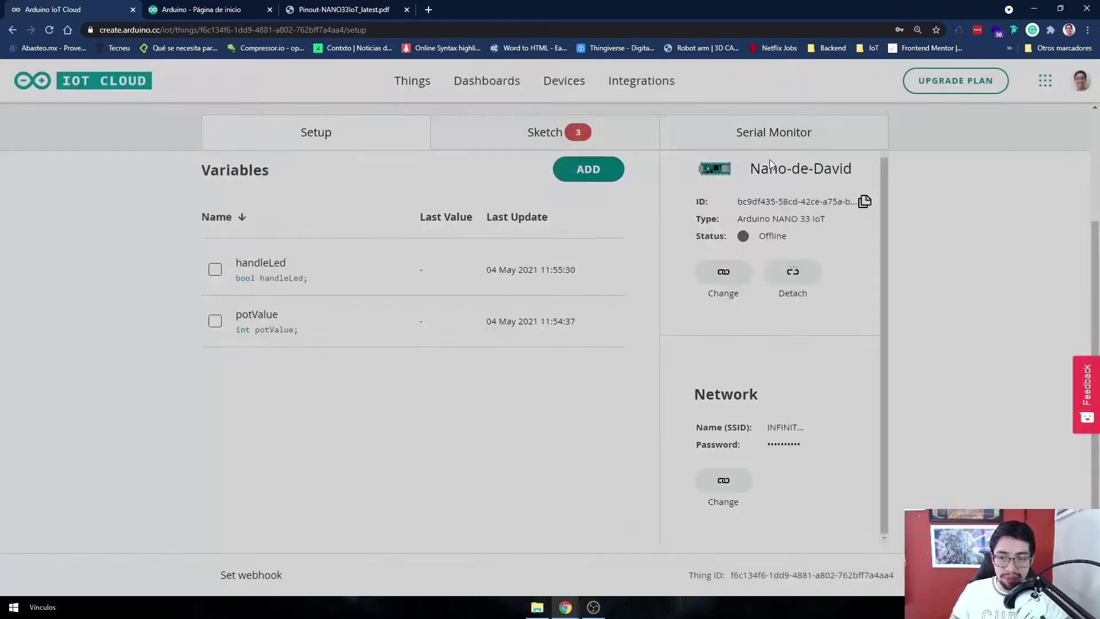
pyautogui.click(765, 164)
pyautogui.moveTo(768, 427); pyautogui.dragTo(796, 440)
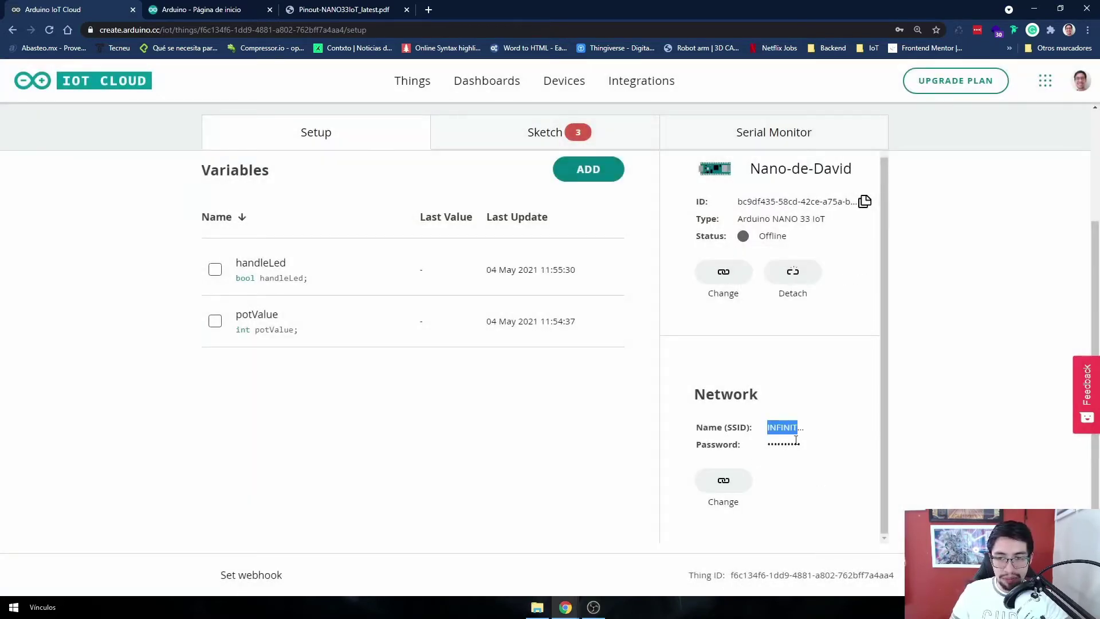
pyautogui.scroll(2, 777, 460)
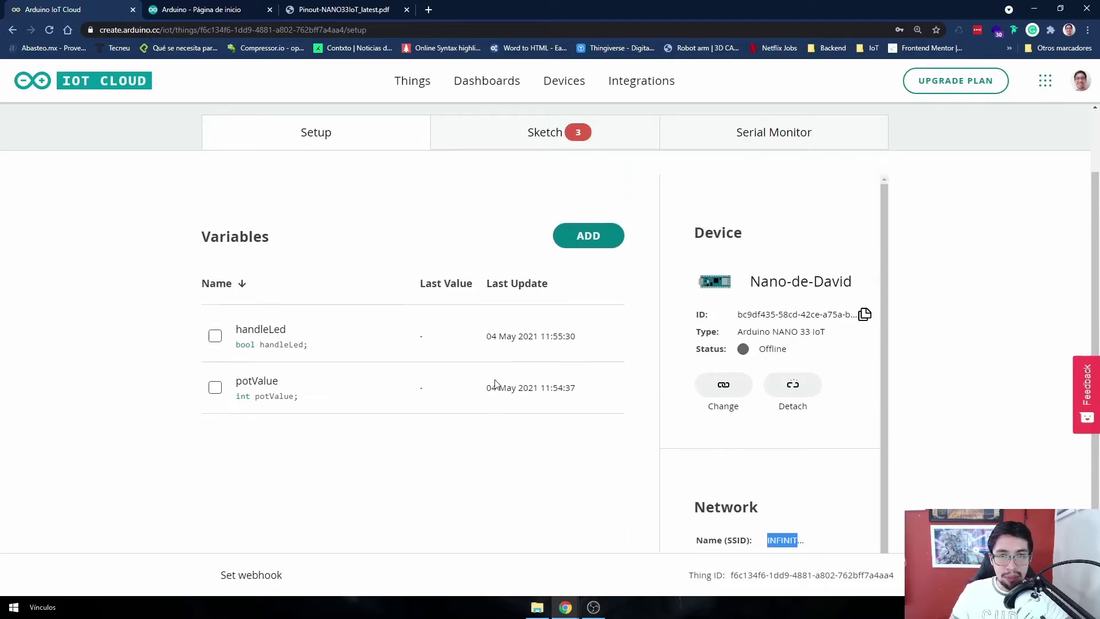
pyautogui.scroll(3, 498, 381)
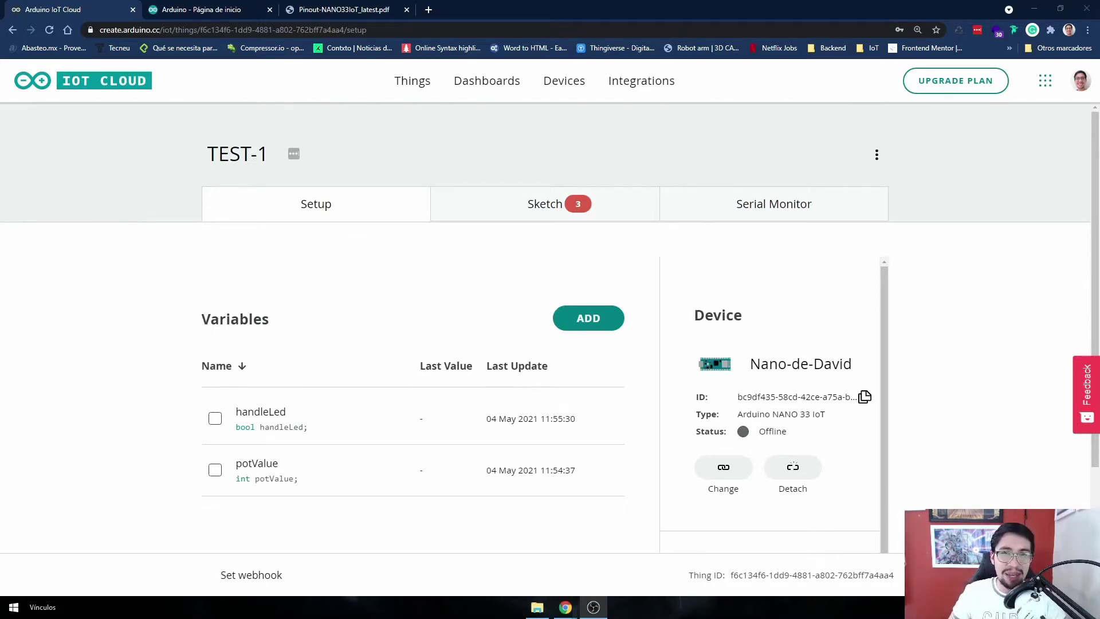
# Open the TEST-1 sketch and examine the generated code, including the onHandleLedChange function at its end
pyautogui.scroll(-1, 651, 217)
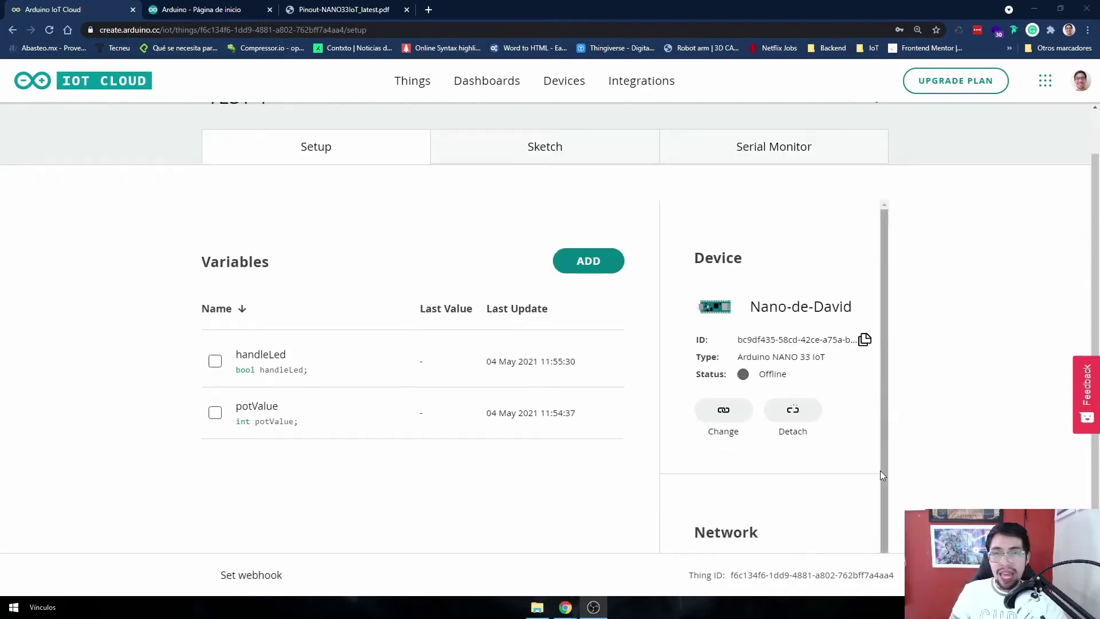
pyautogui.click(501, 154)
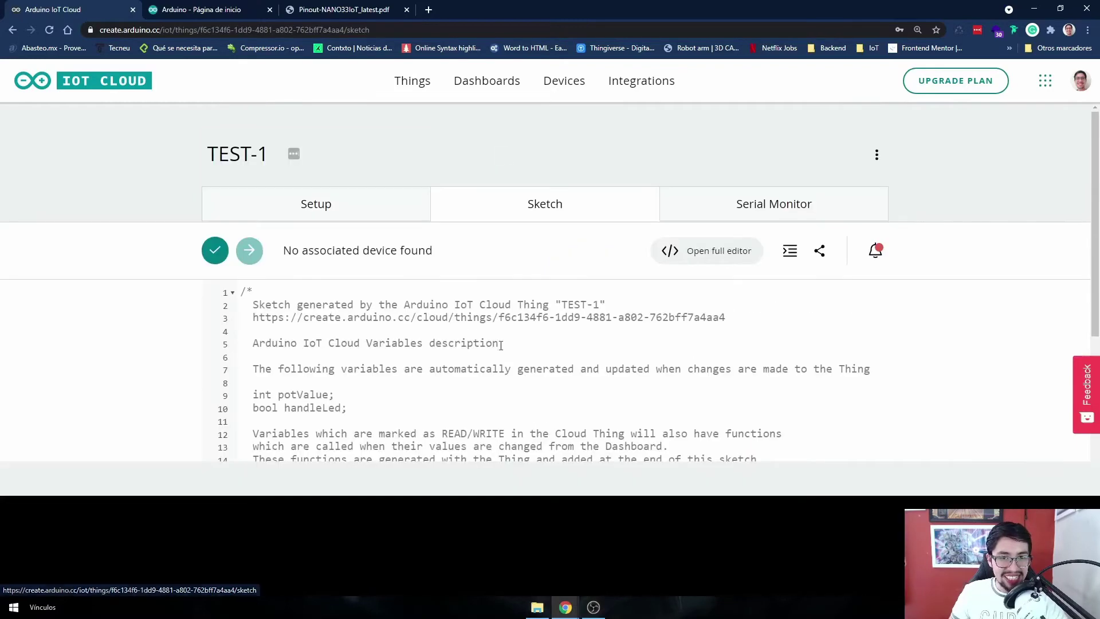
pyautogui.scroll(-4, 483, 380)
pyautogui.scroll(-5, 487, 378)
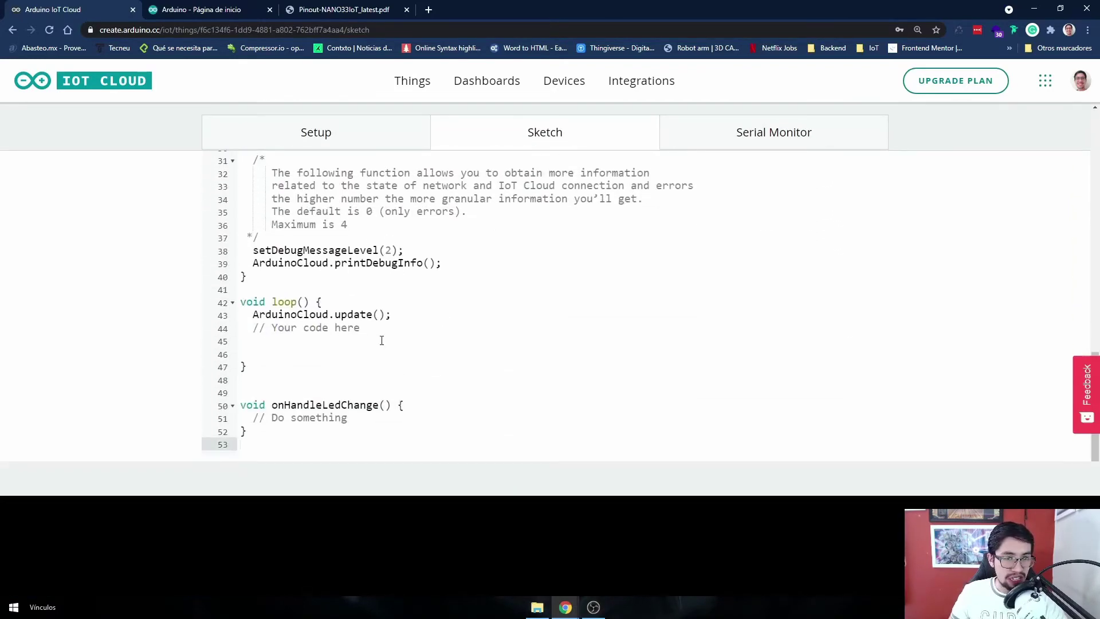
pyautogui.scroll(8, 382, 340)
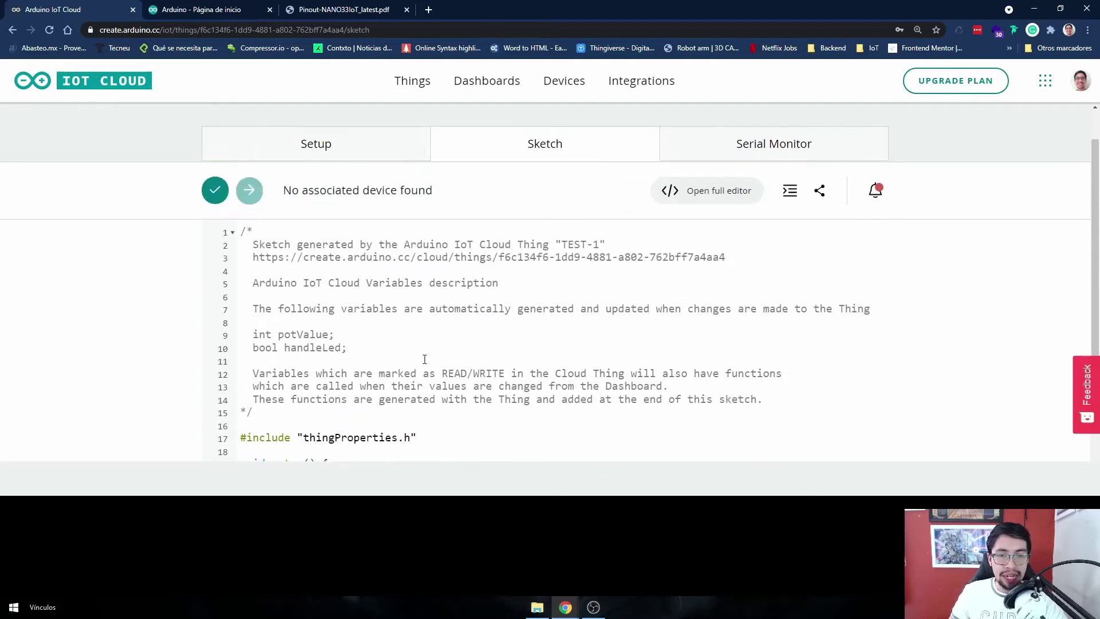
pyautogui.scroll(-3, 425, 359)
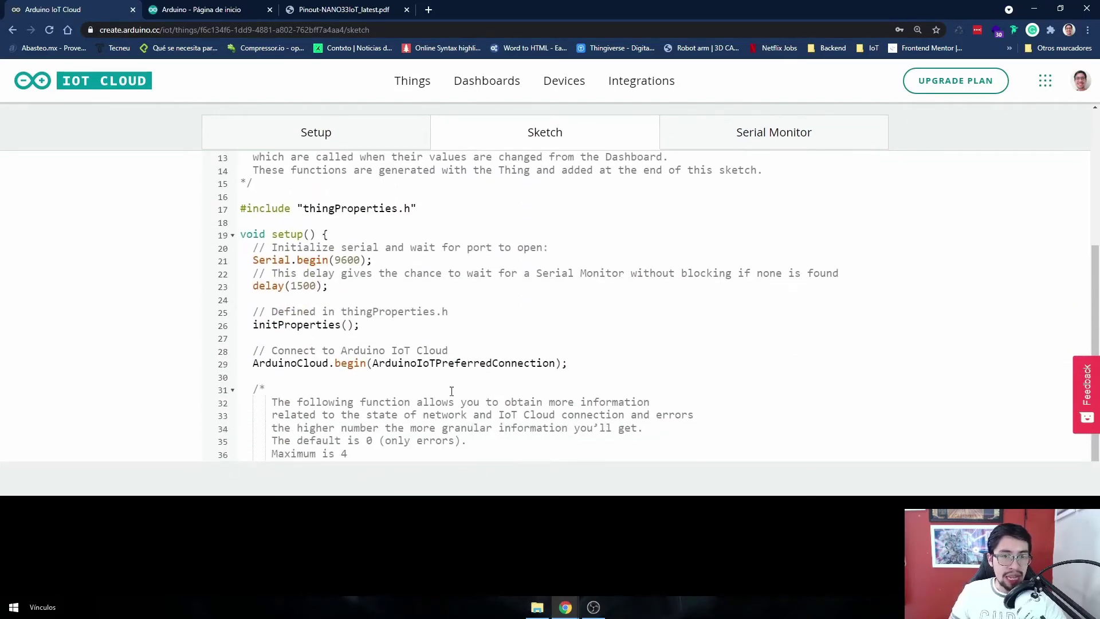
pyautogui.scroll(-3, 449, 390)
pyautogui.scroll(-1, 413, 368)
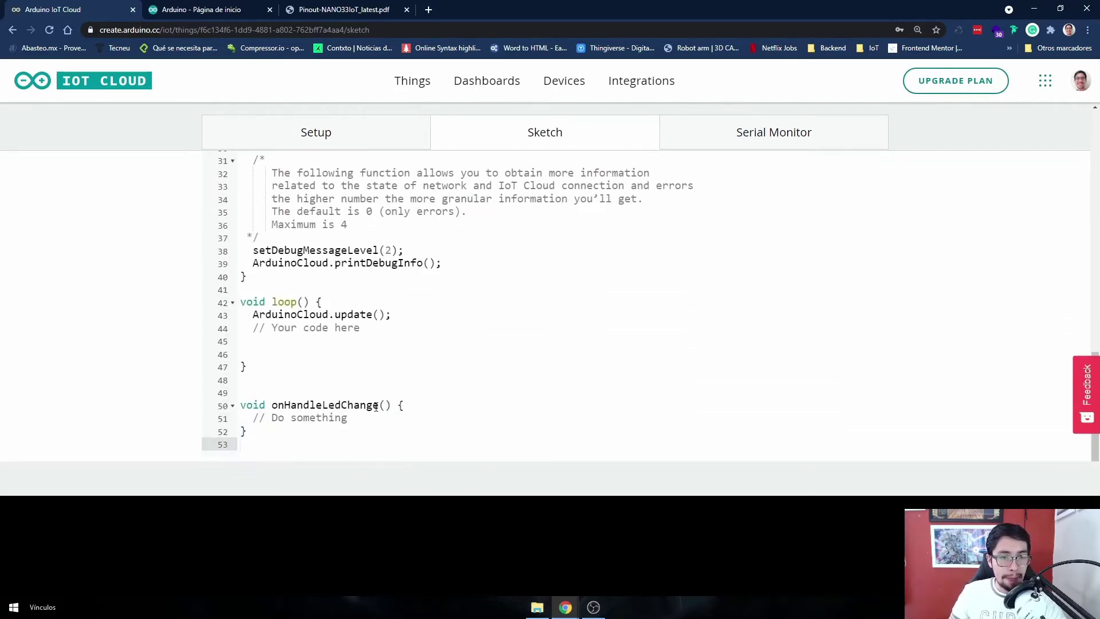
pyautogui.click(385, 415)
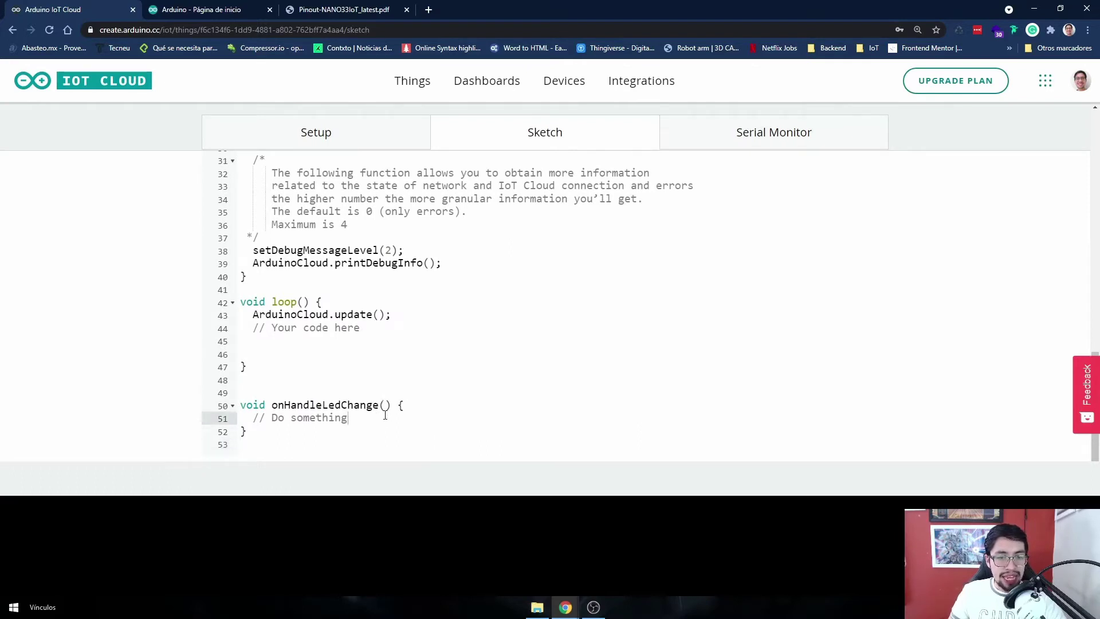
pyautogui.doubleClick(345, 405)
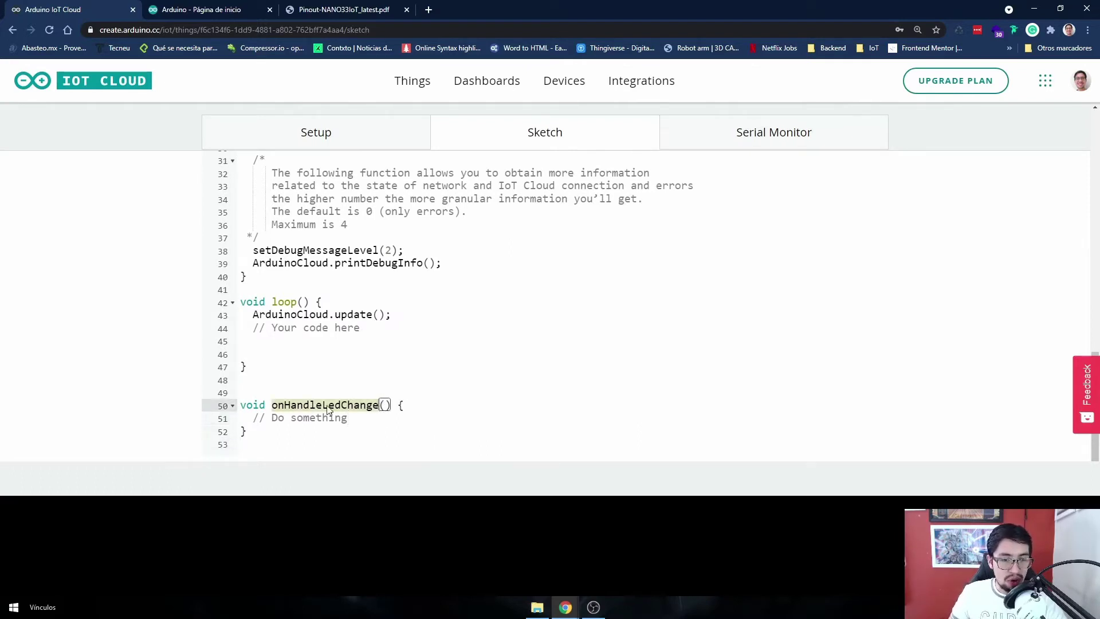
pyautogui.click(358, 417)
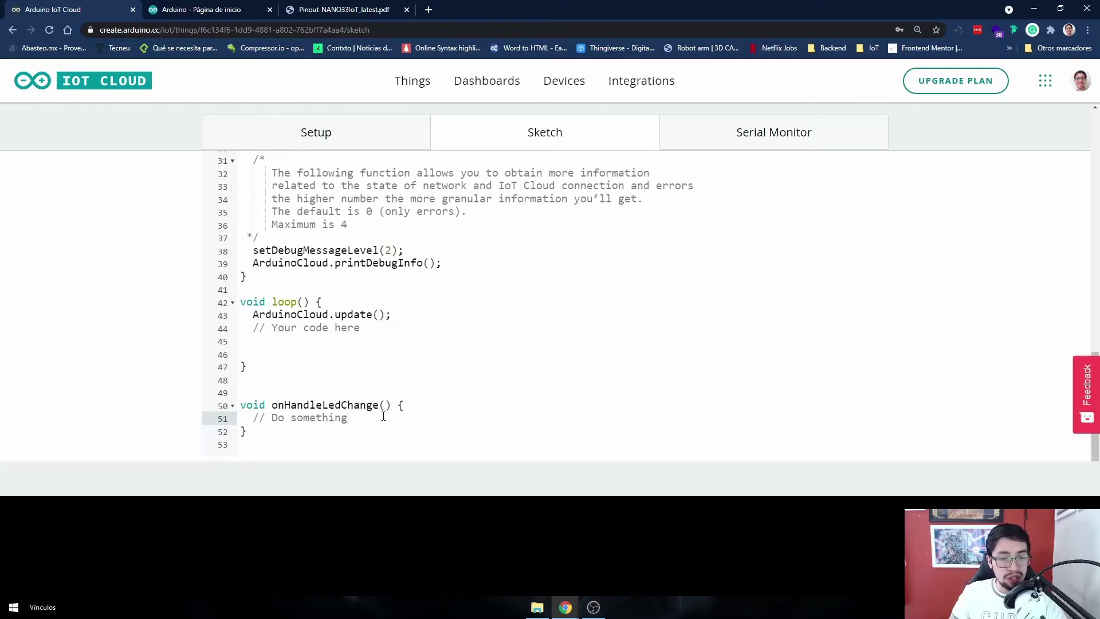
# Add the line potValue = analogRead(A0); inside loop() below the "Your code here" comment
pyautogui.scroll(6, 323, 406)
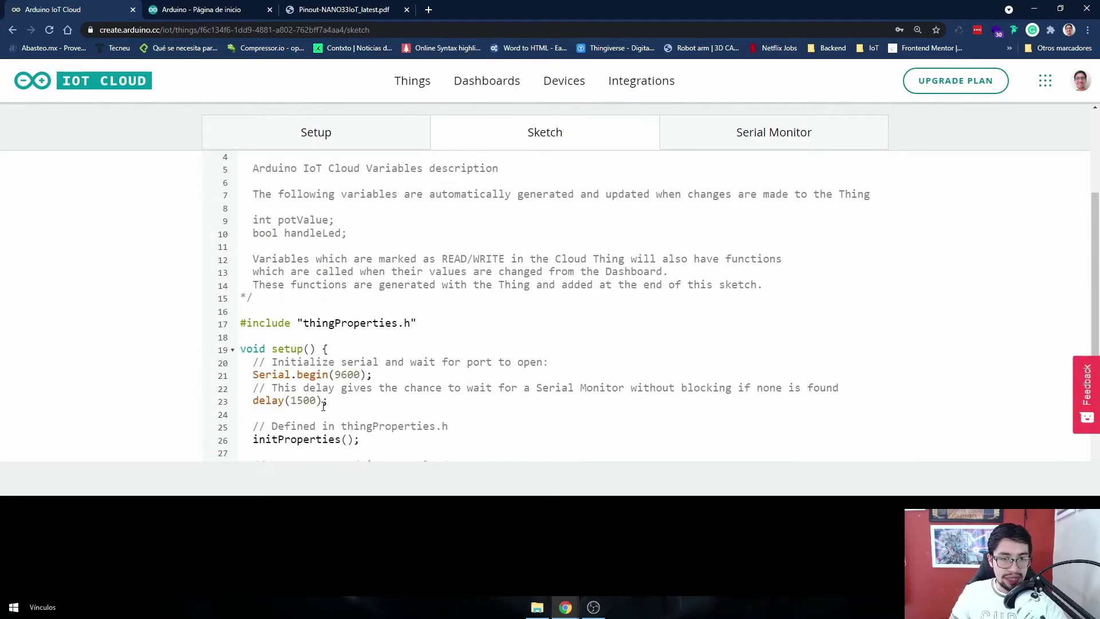
pyautogui.doubleClick(301, 235)
pyautogui.scroll(-3, 372, 329)
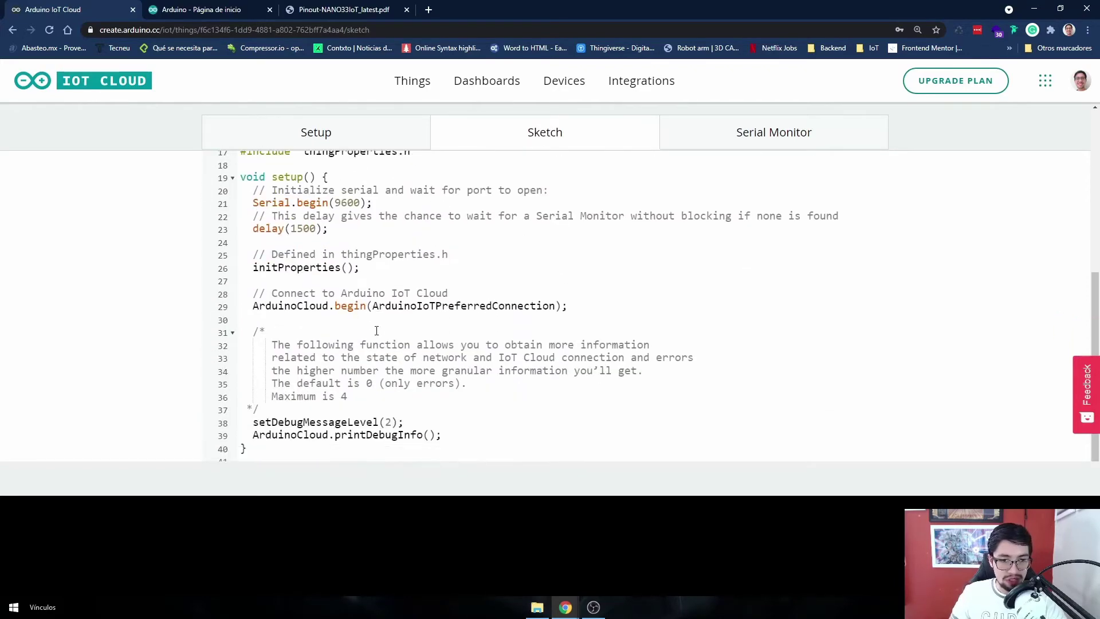
pyautogui.scroll(-2, 389, 367)
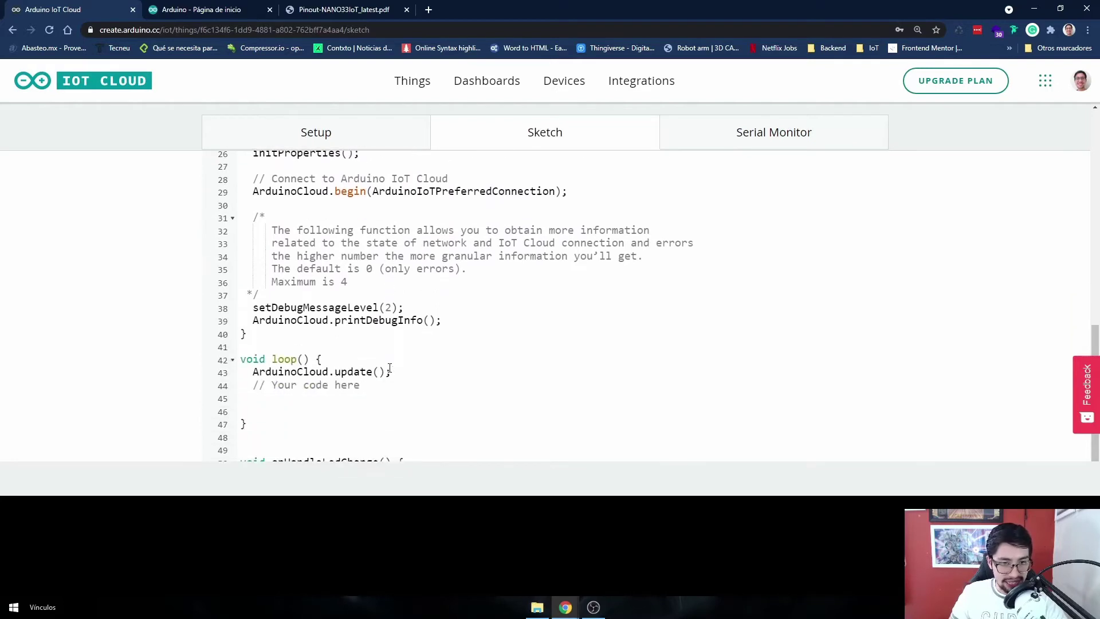
pyautogui.click(390, 399)
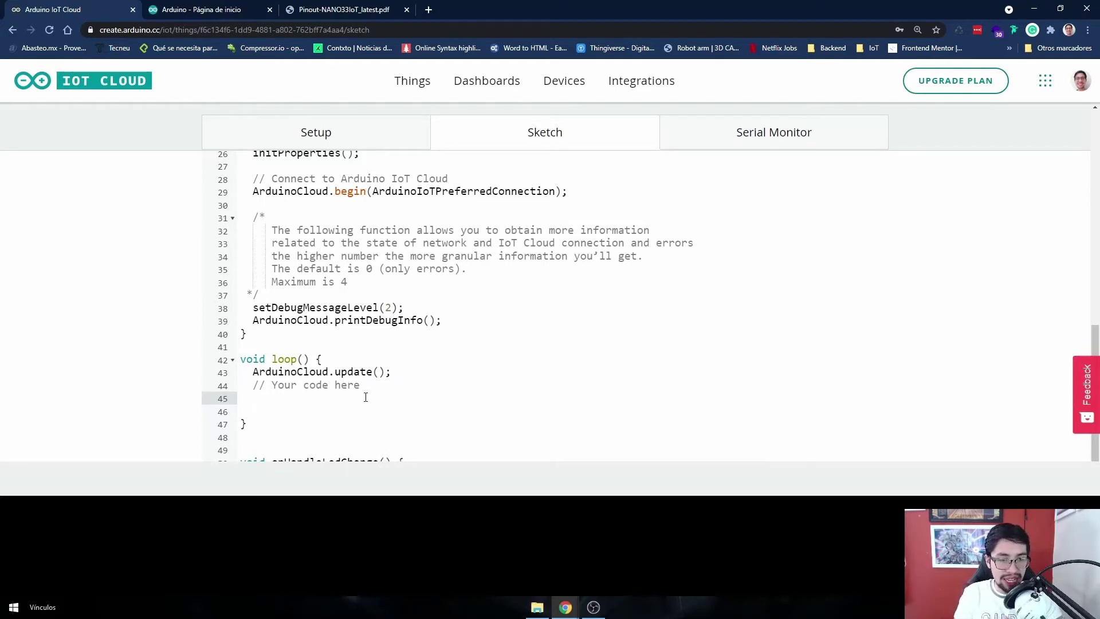
pyautogui.write('potValue')
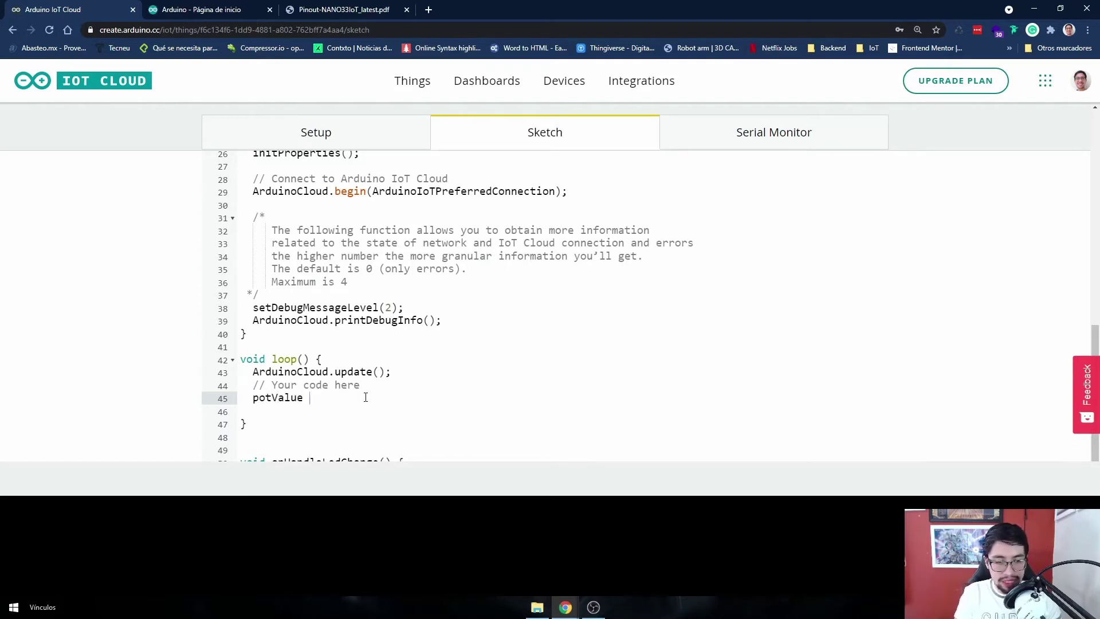
pyautogui.write(' = anal')
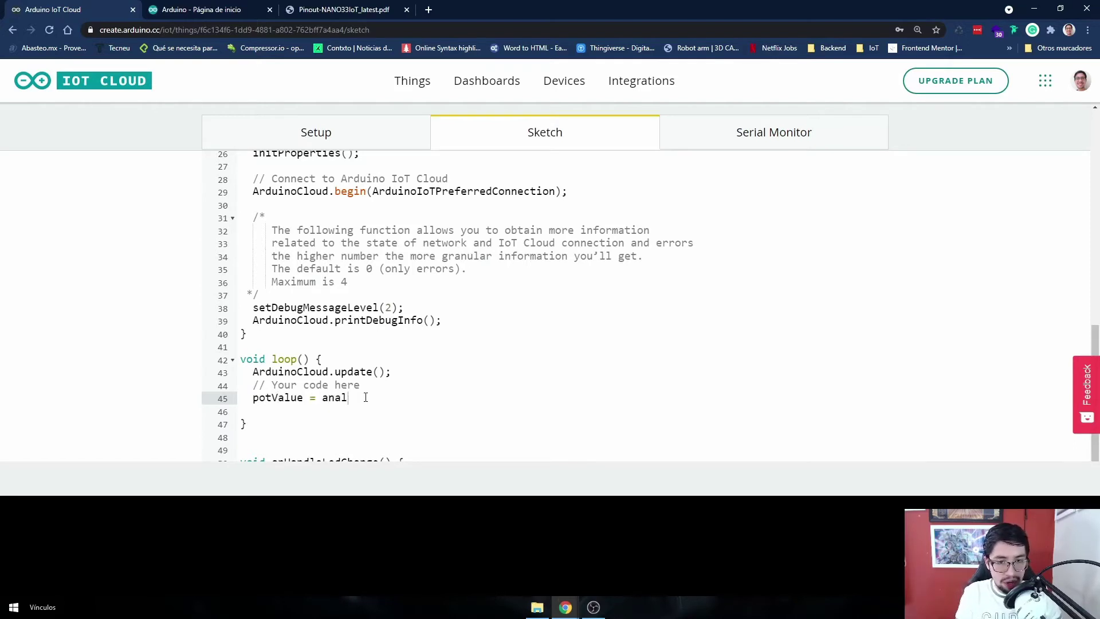
pyautogui.write('ogRead')
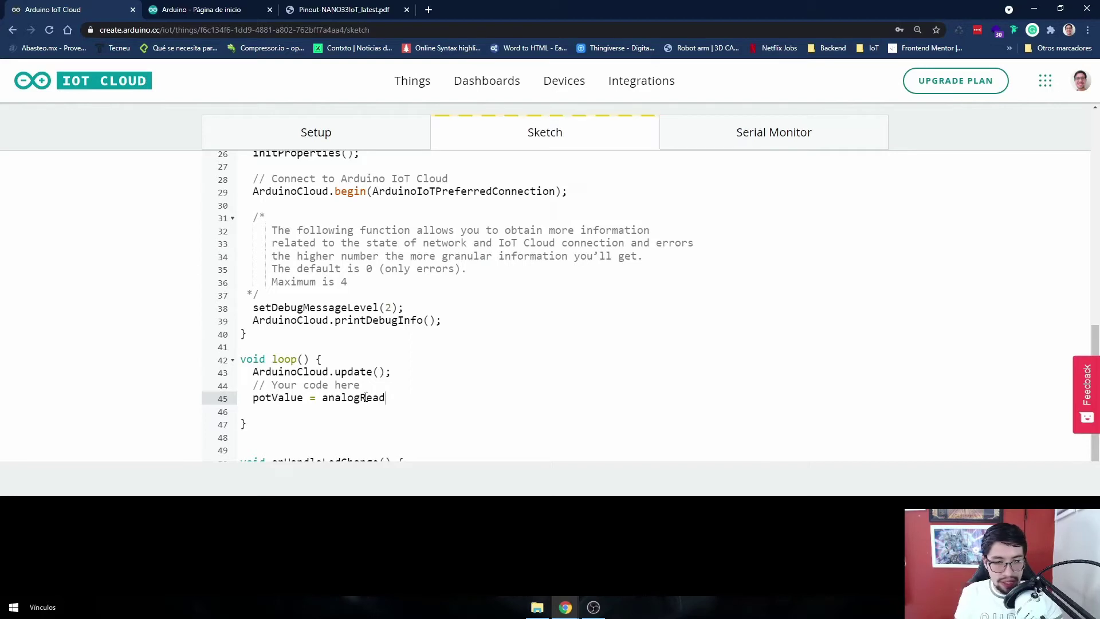
pyautogui.write('(')
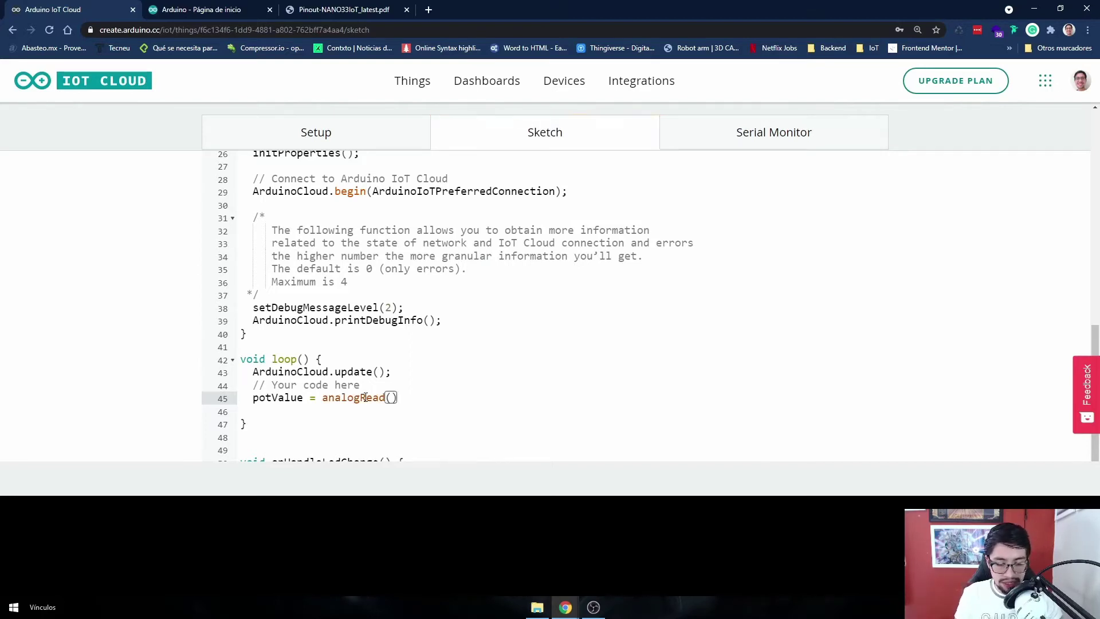
pyautogui.write('A0);')
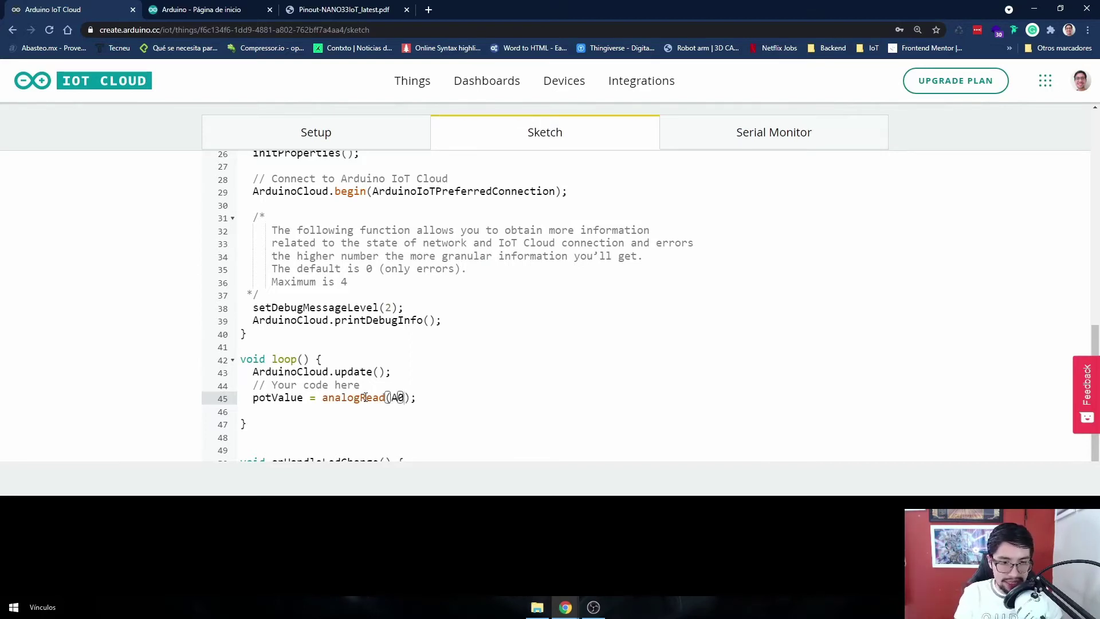
pyautogui.click(444, 403)
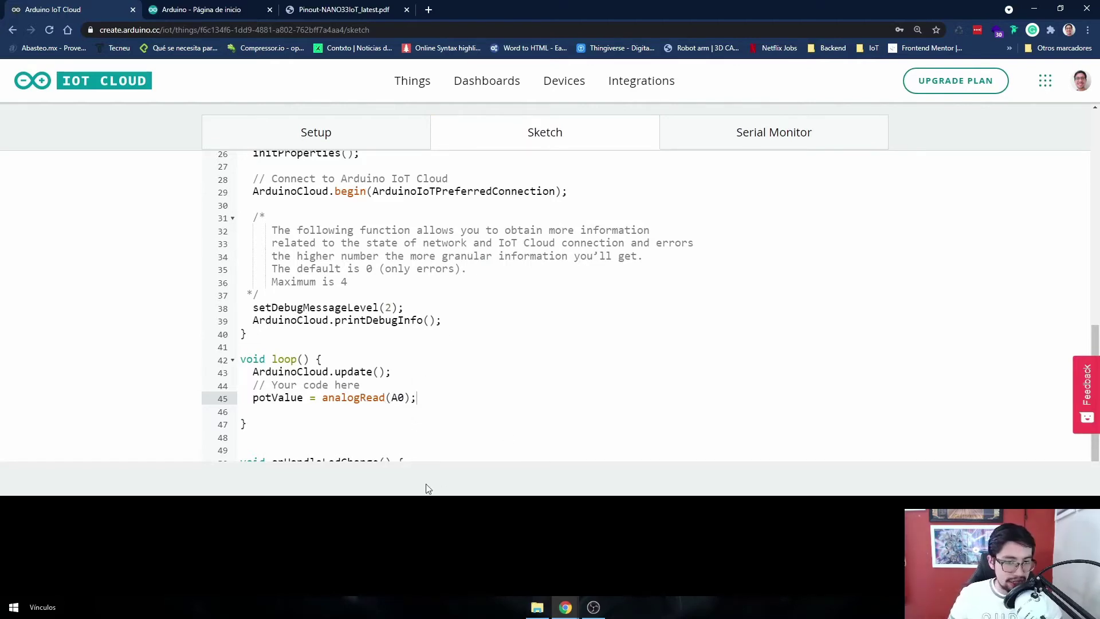
# Add a digitalWrite(); call below the "Do something" comment inside the onHandleLedChange function
pyautogui.scroll(-1, 427, 424)
pyautogui.scroll(4, 402, 399)
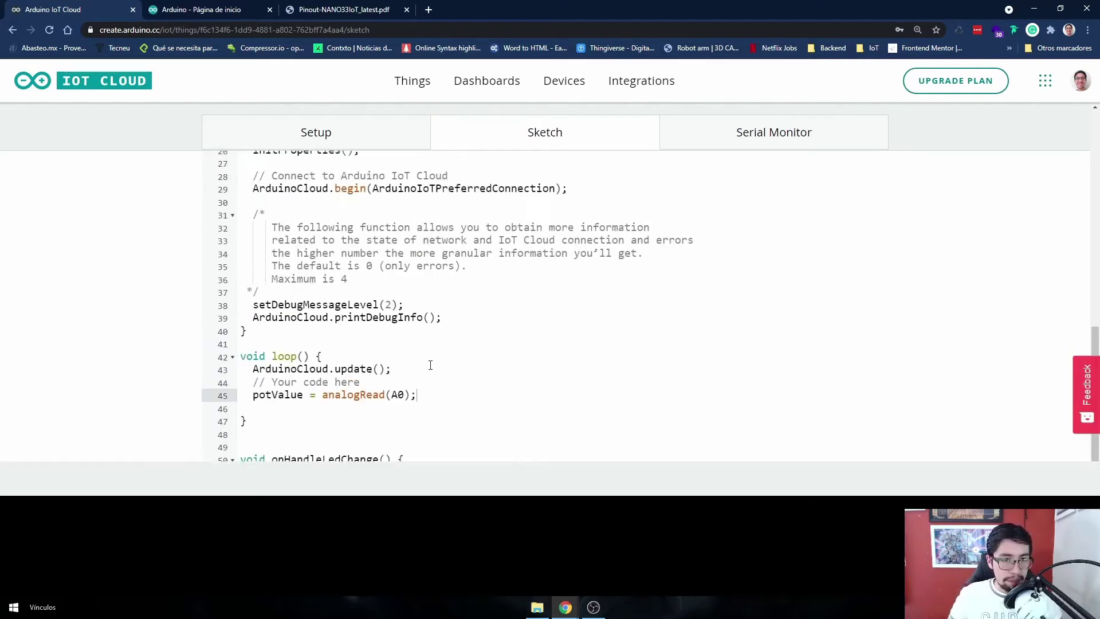
pyautogui.scroll(2, 401, 332)
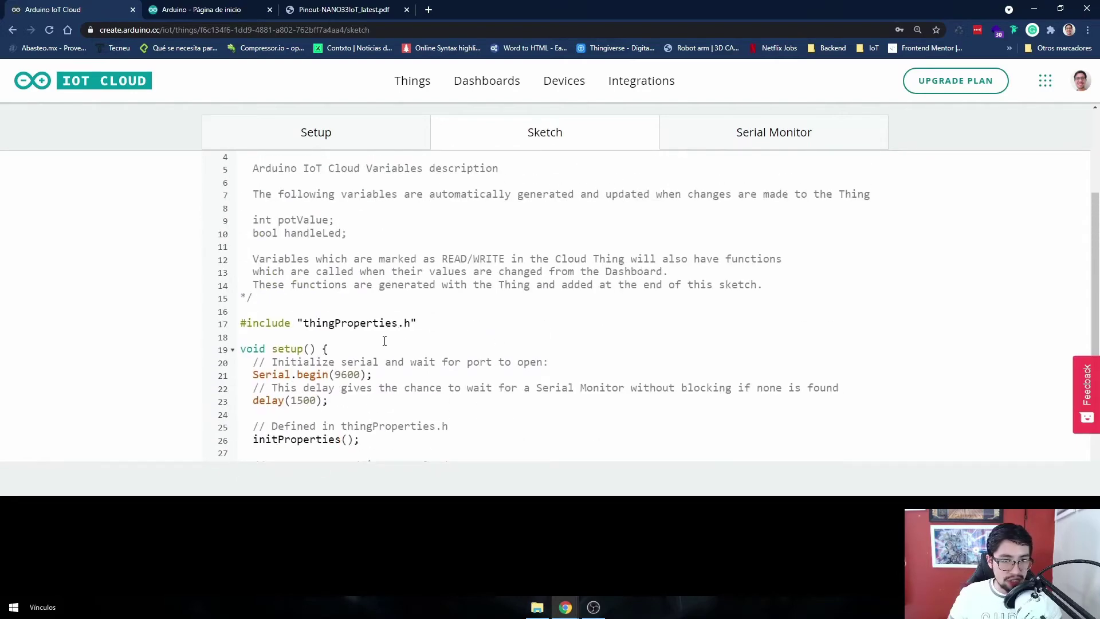
pyautogui.doubleClick(315, 240)
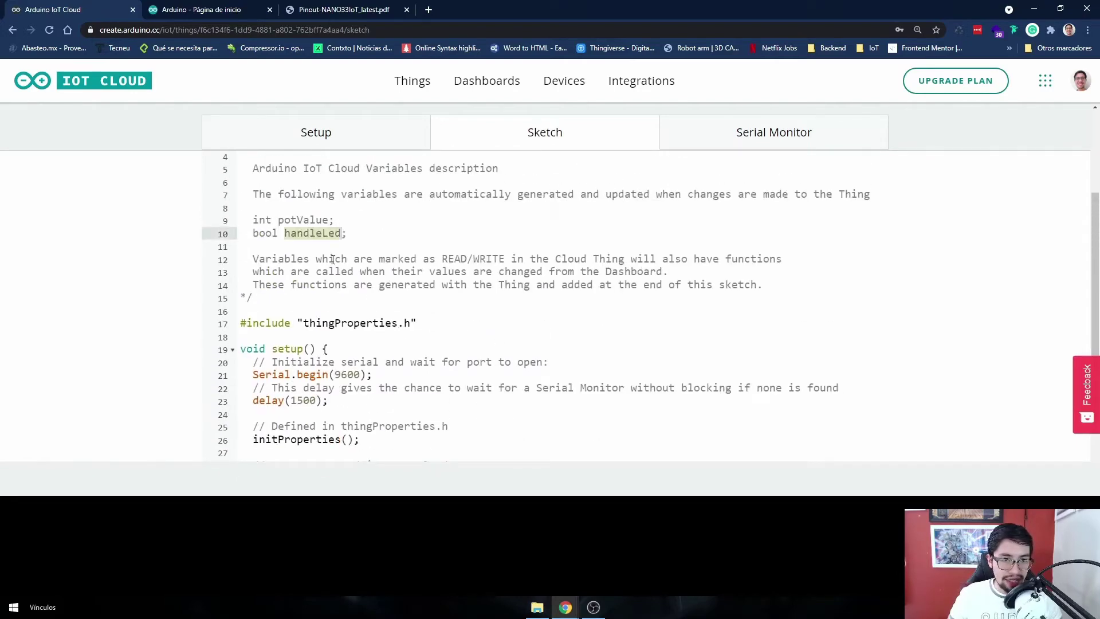
pyautogui.scroll(-5, 411, 374)
pyautogui.scroll(-2, 412, 373)
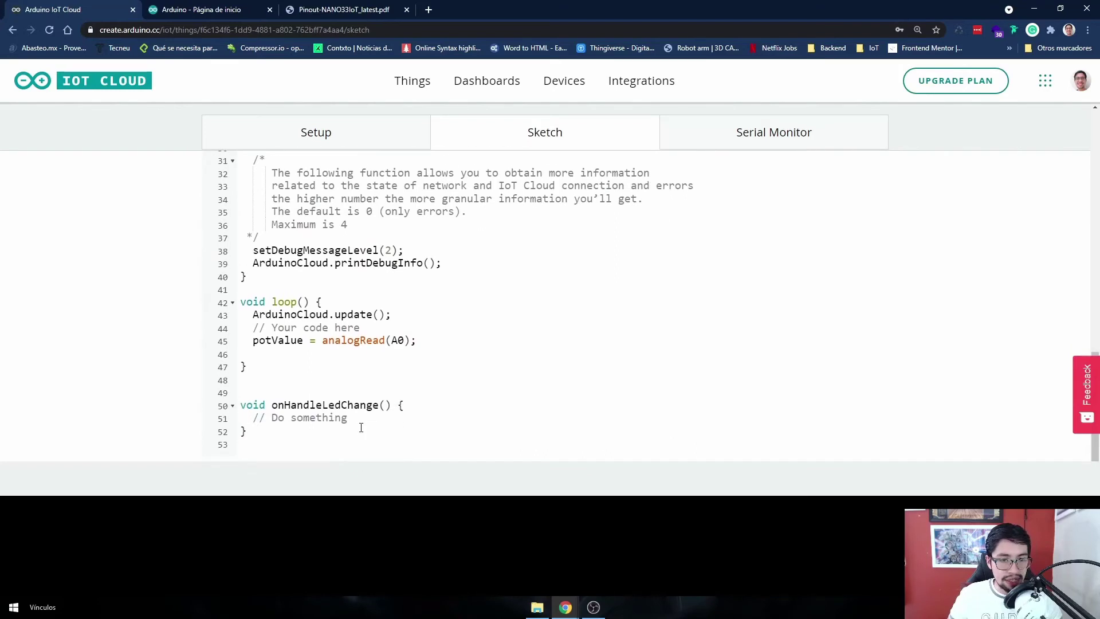
pyautogui.click(363, 418)
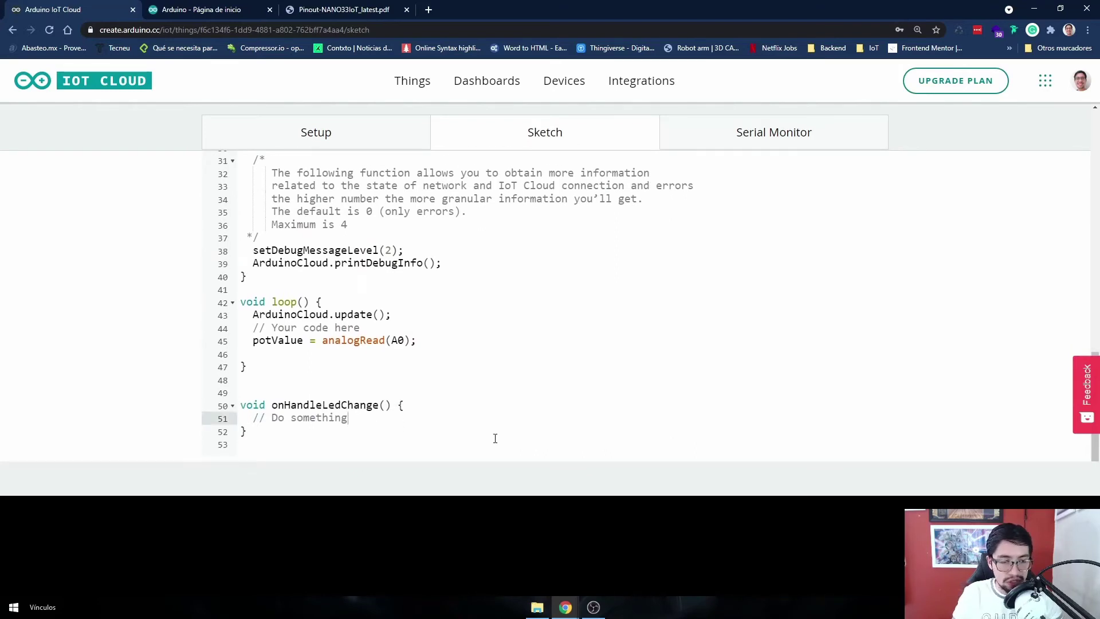
pyautogui.press('Return')
pyautogui.write('de')
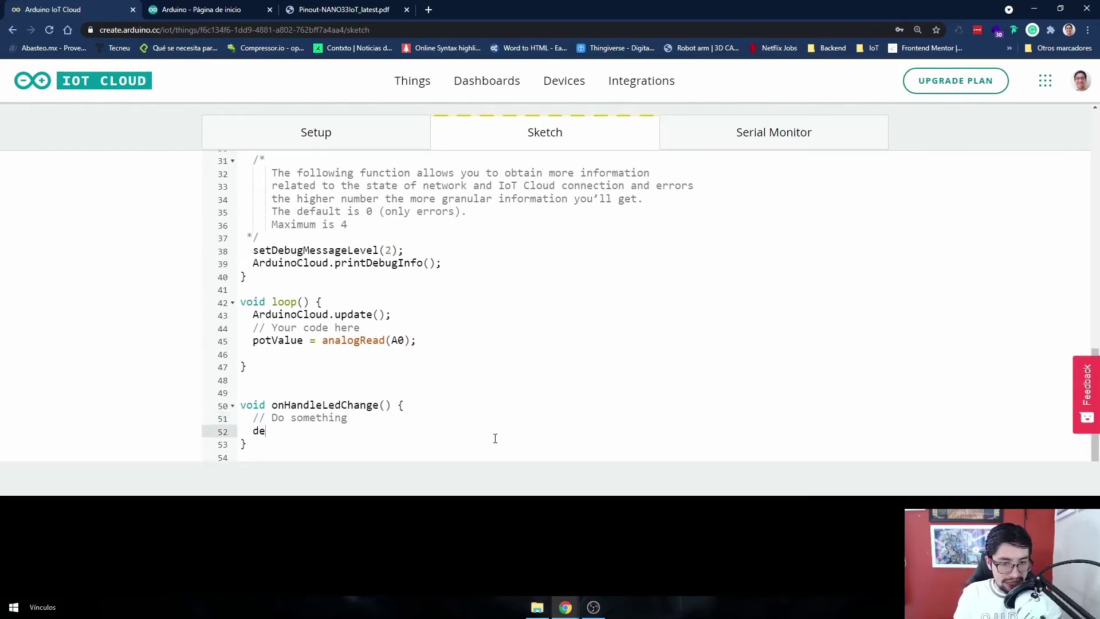
pyautogui.press('BackSpace')
pyautogui.write('igit')
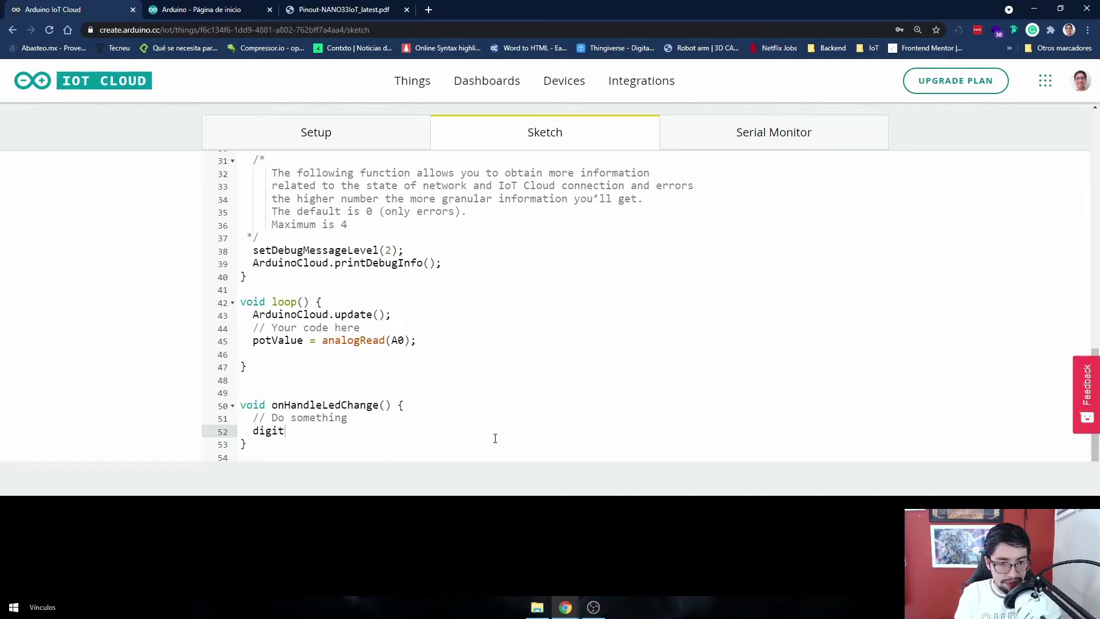
pyautogui.write('alWrite')
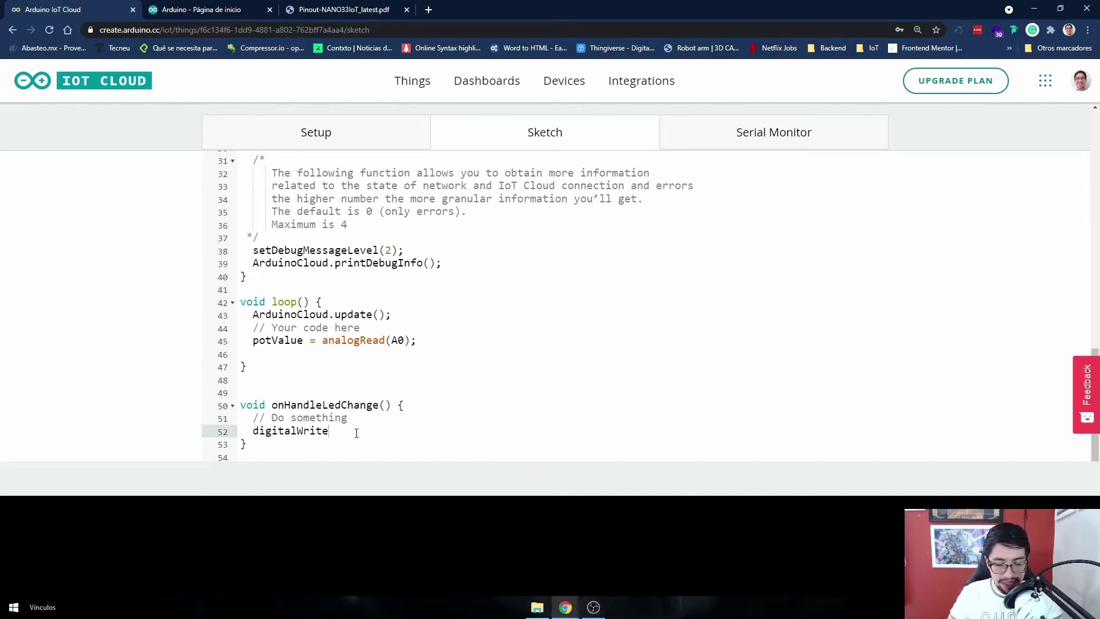
pyautogui.write('()')
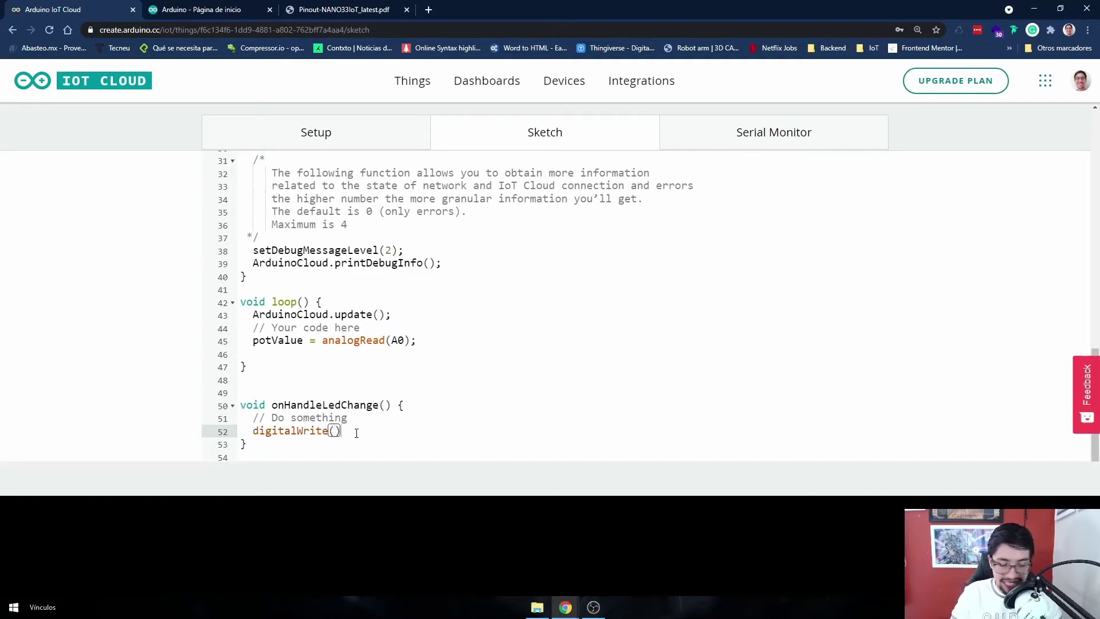
pyautogui.write(';')
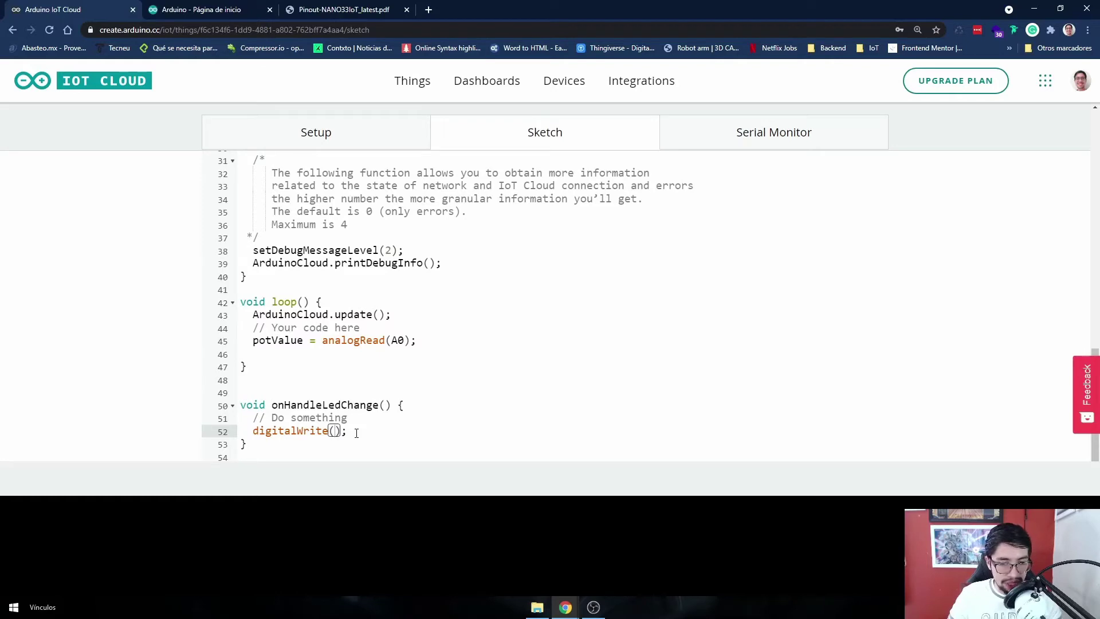
# Complete the digitalWrite call with pin 3 and the handleLed variable as its arguments
pyautogui.write('3,')
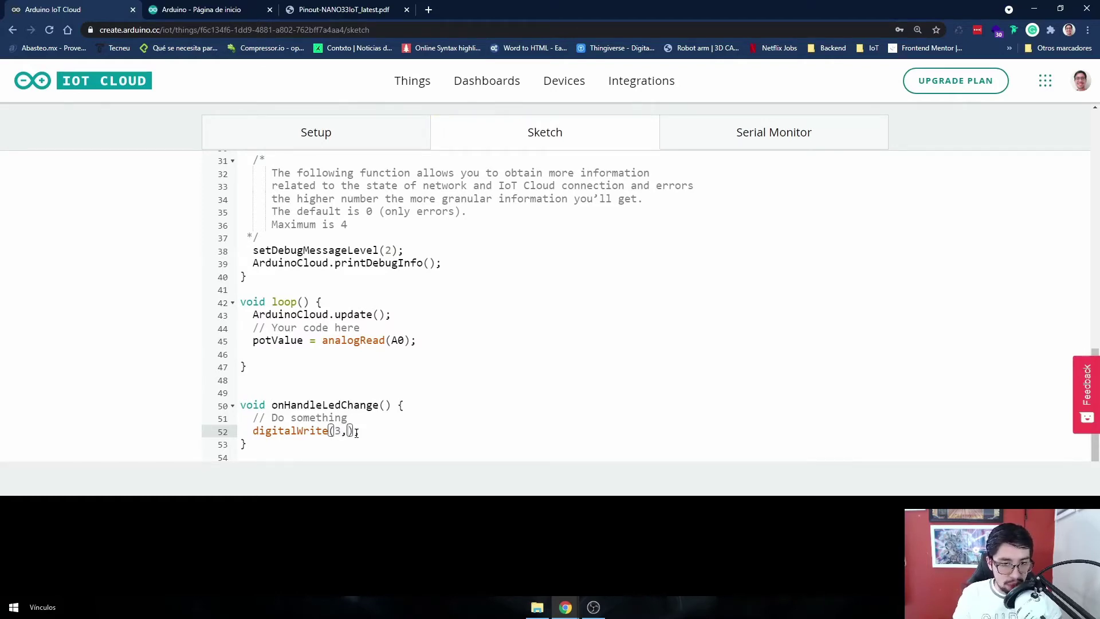
pyautogui.scroll(7, 356, 431)
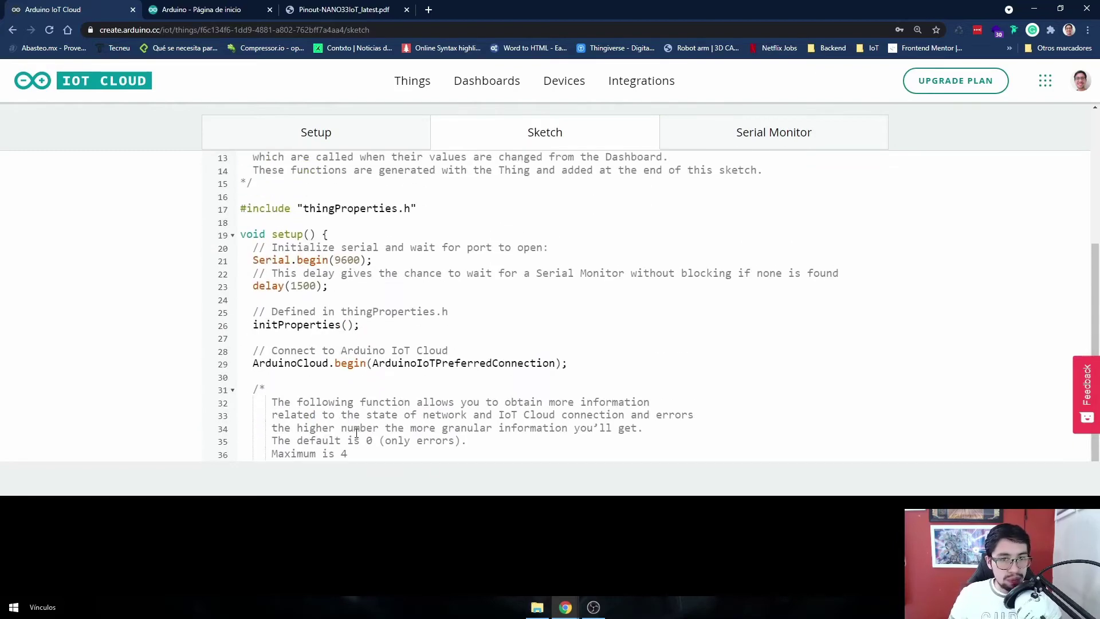
pyautogui.doubleClick(308, 289)
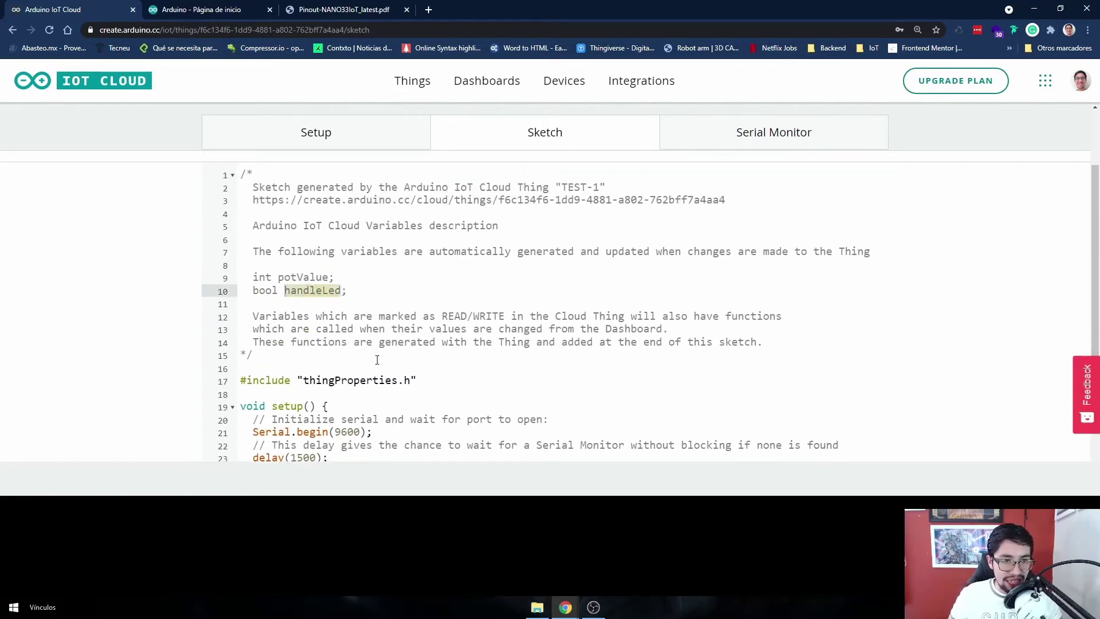
pyautogui.scroll(-7, 376, 359)
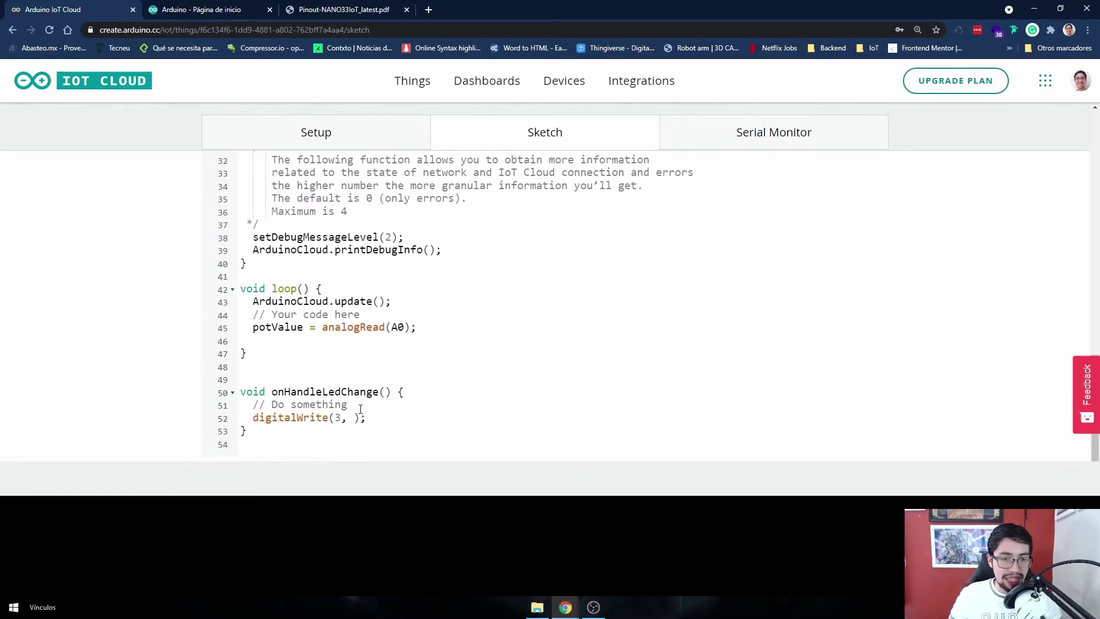
pyautogui.click(355, 419)
pyautogui.write('handle')
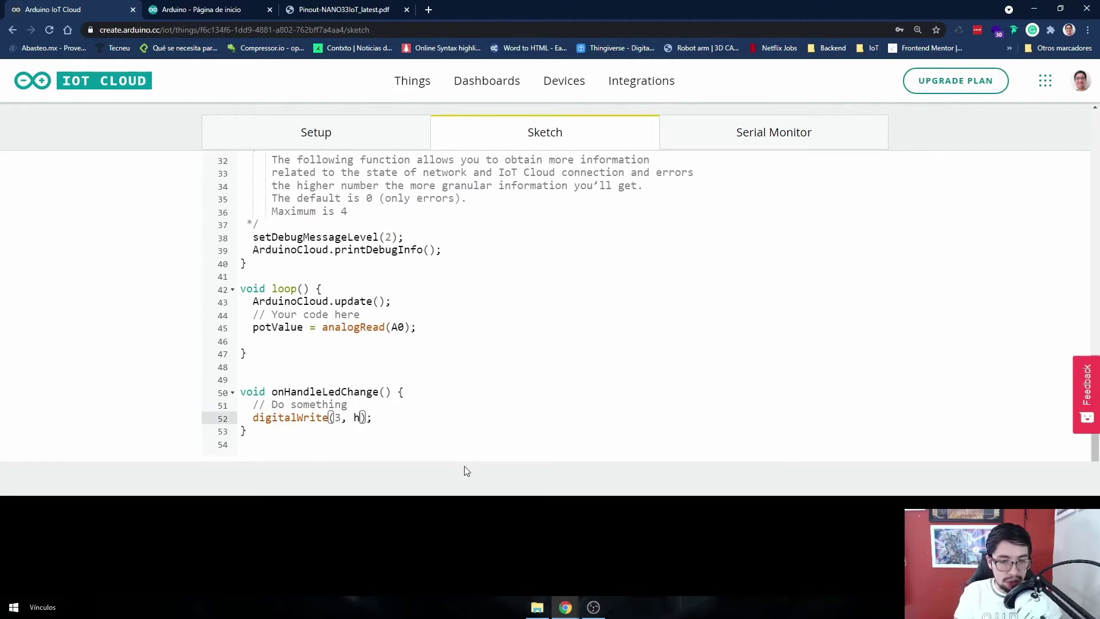
pyautogui.write('Led')
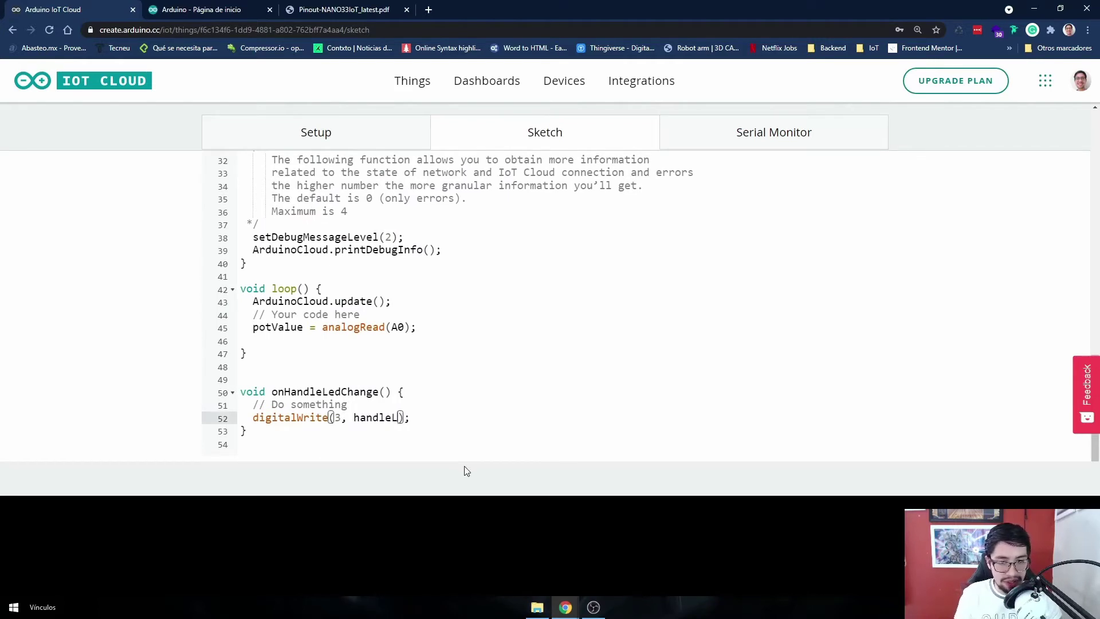
# Add the line pinMode(3, OUTPUT); at the end of setup(), below ArduinoCloud.printDebugInfo();
pyautogui.scroll(5, 466, 392)
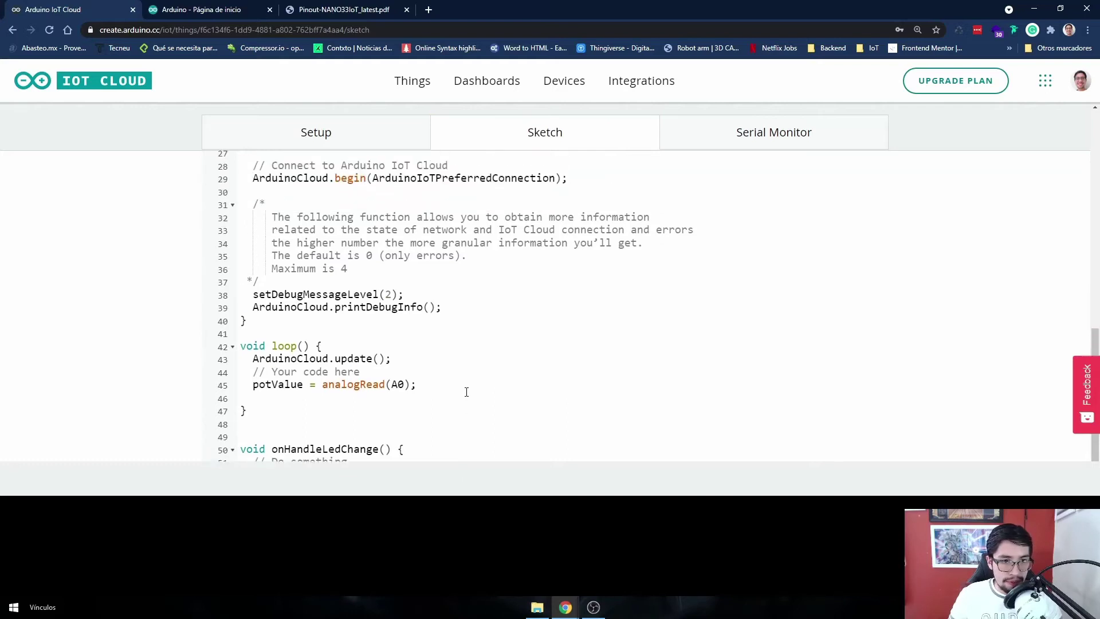
pyautogui.scroll(-5, 467, 392)
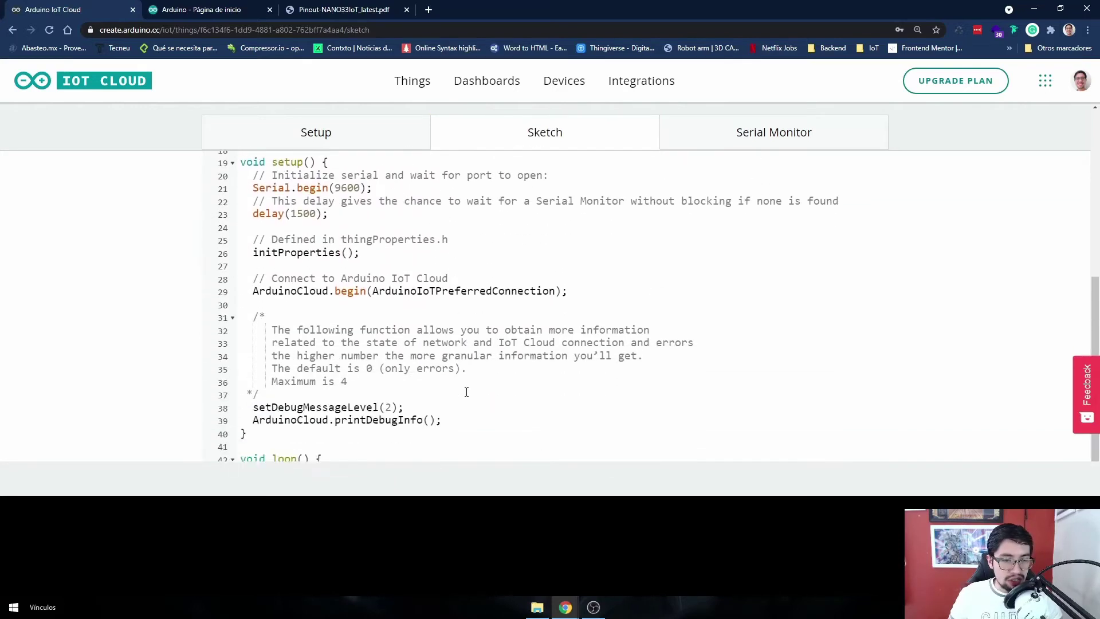
pyautogui.scroll(1, 426, 336)
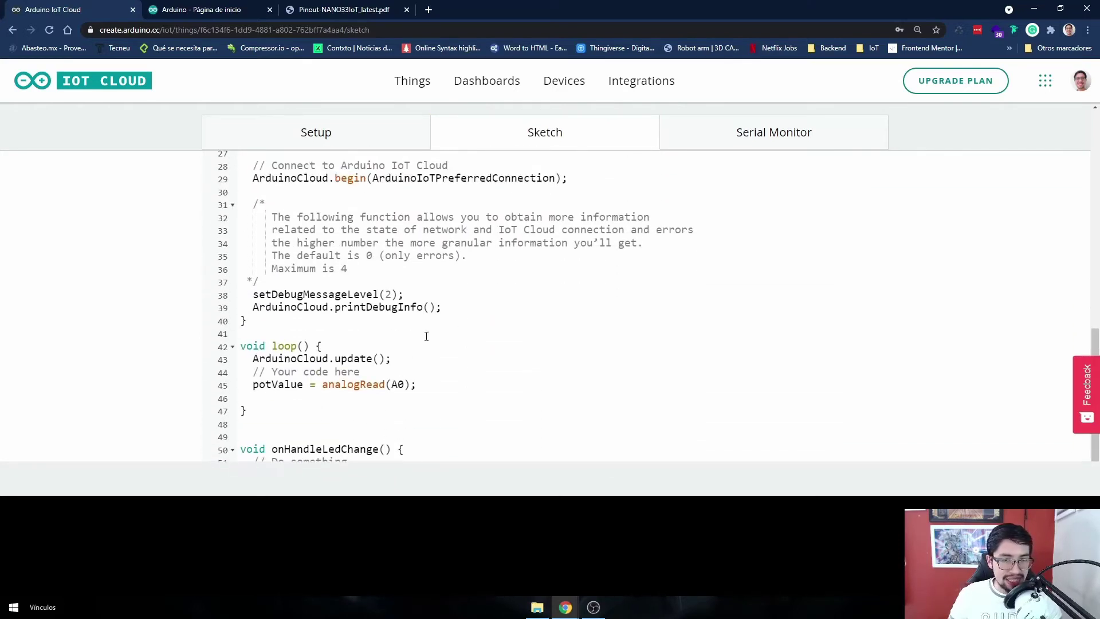
pyautogui.click(442, 306)
pyautogui.press('Return')
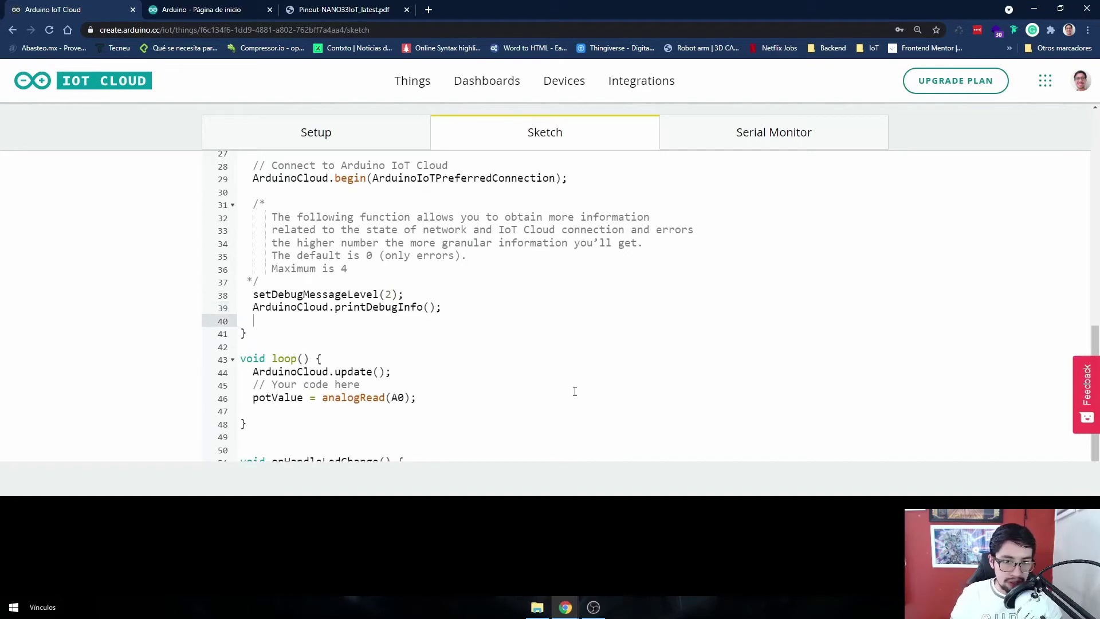
pyautogui.scroll(3, 574, 389)
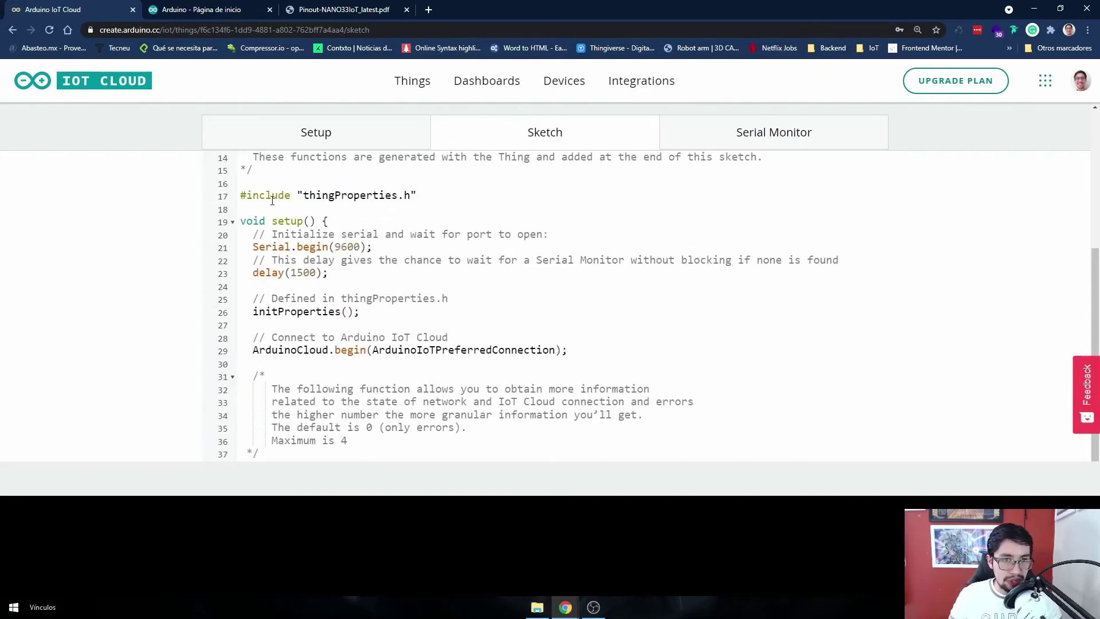
pyautogui.scroll(-3, 316, 231)
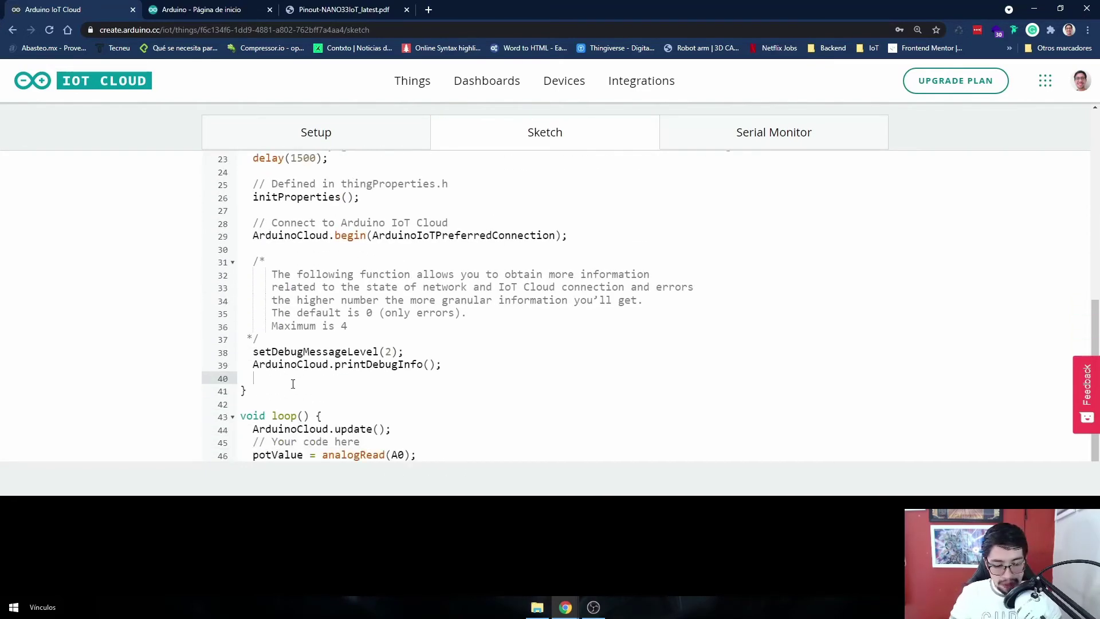
pyautogui.write('pinMode')
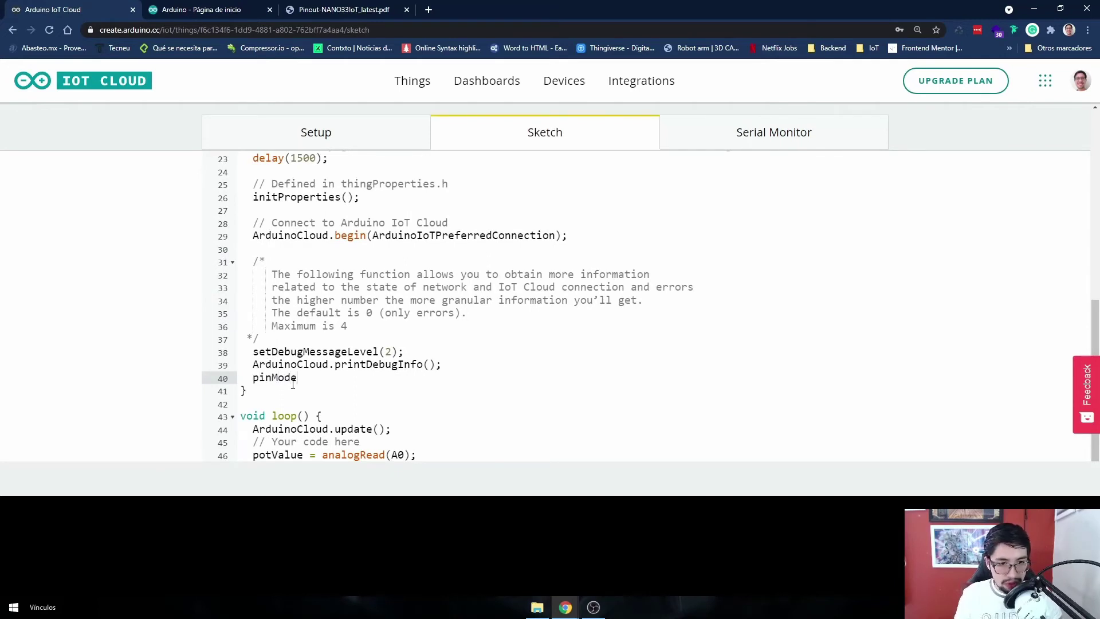
pyautogui.write('();')
pyautogui.press('Left')
pyautogui.press('Left')
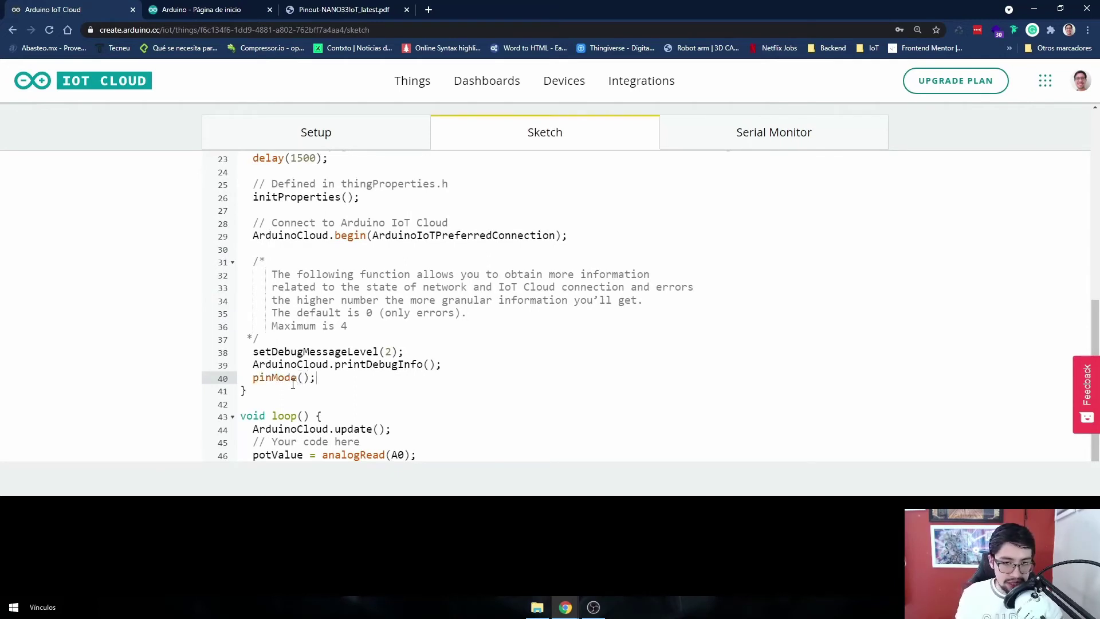
pyautogui.write('3, ')
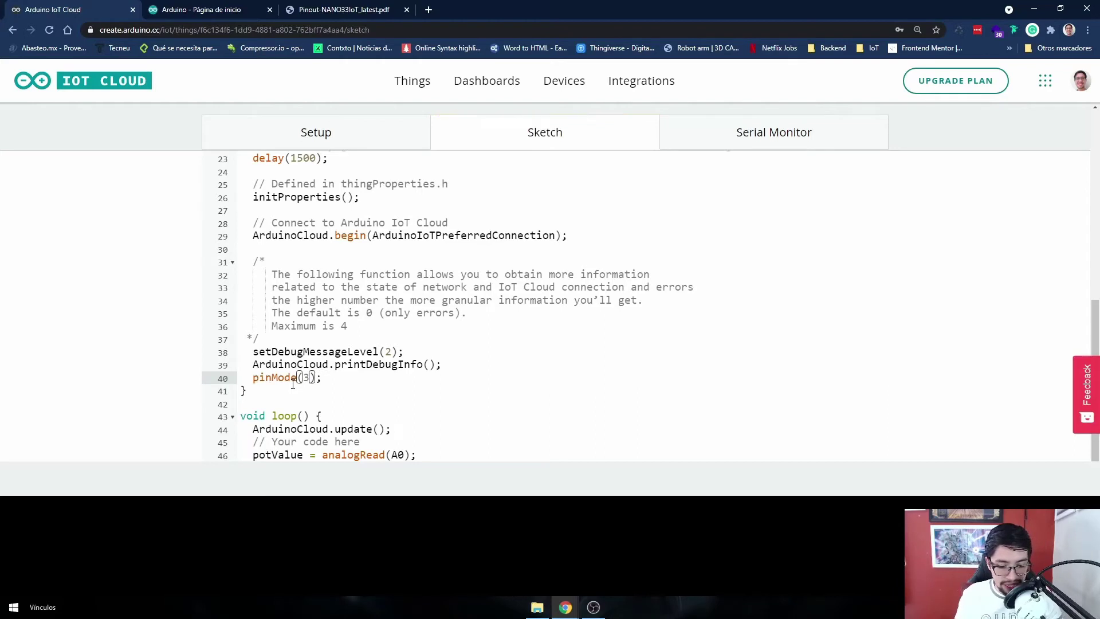
pyautogui.write('OUTPUT')
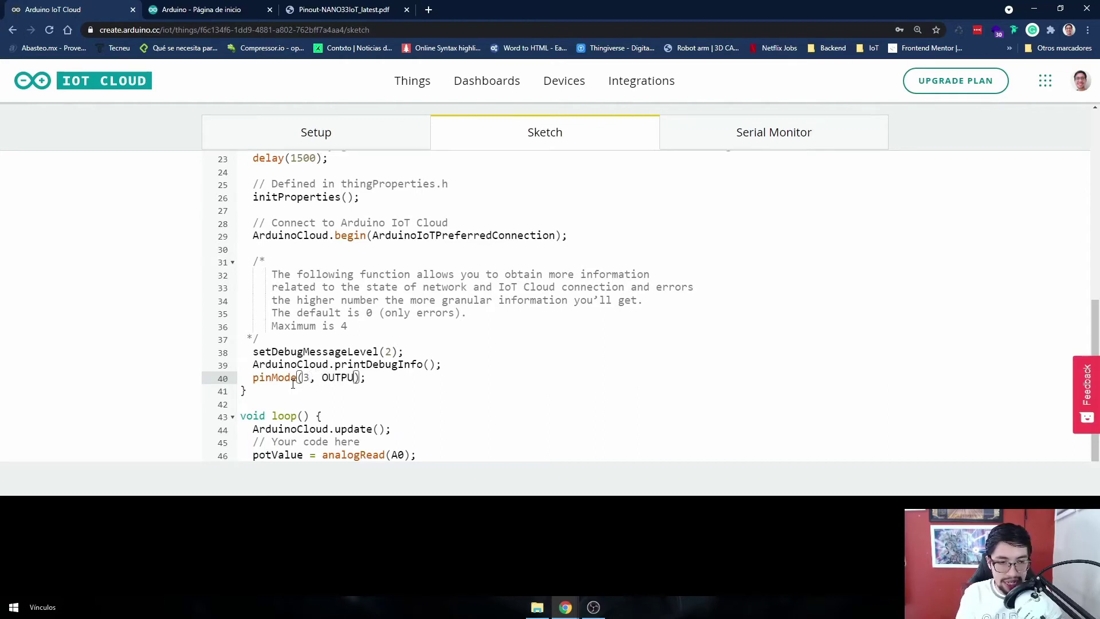
# Review the edited sketch, open it in the full editor, and check the code there through onHandleLedChange
pyautogui.scroll(-3, 321, 380)
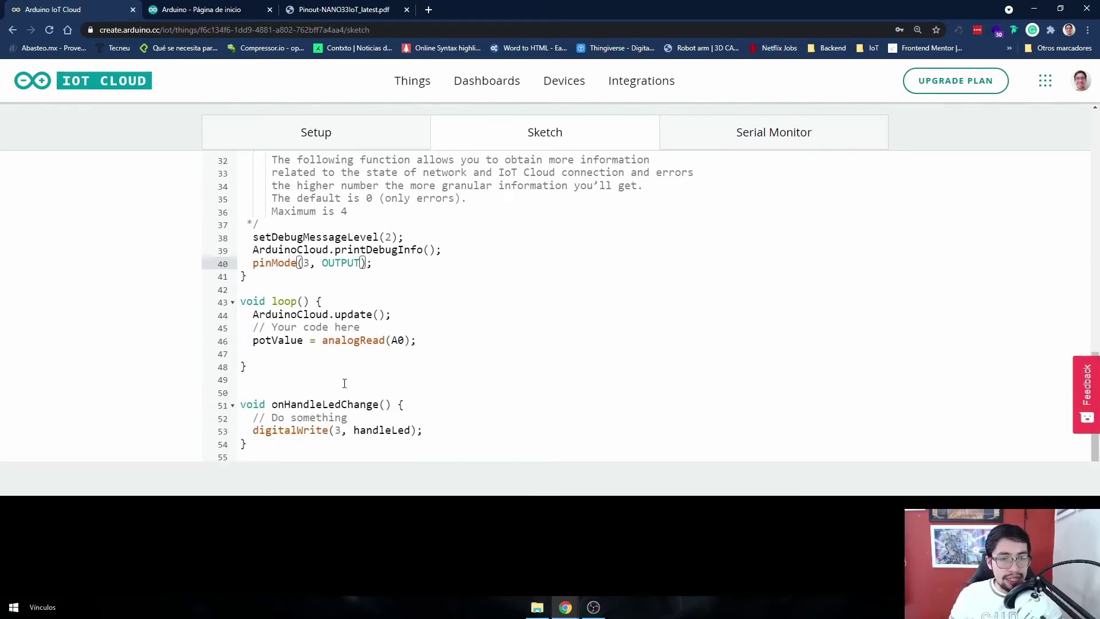
pyautogui.click(252, 355)
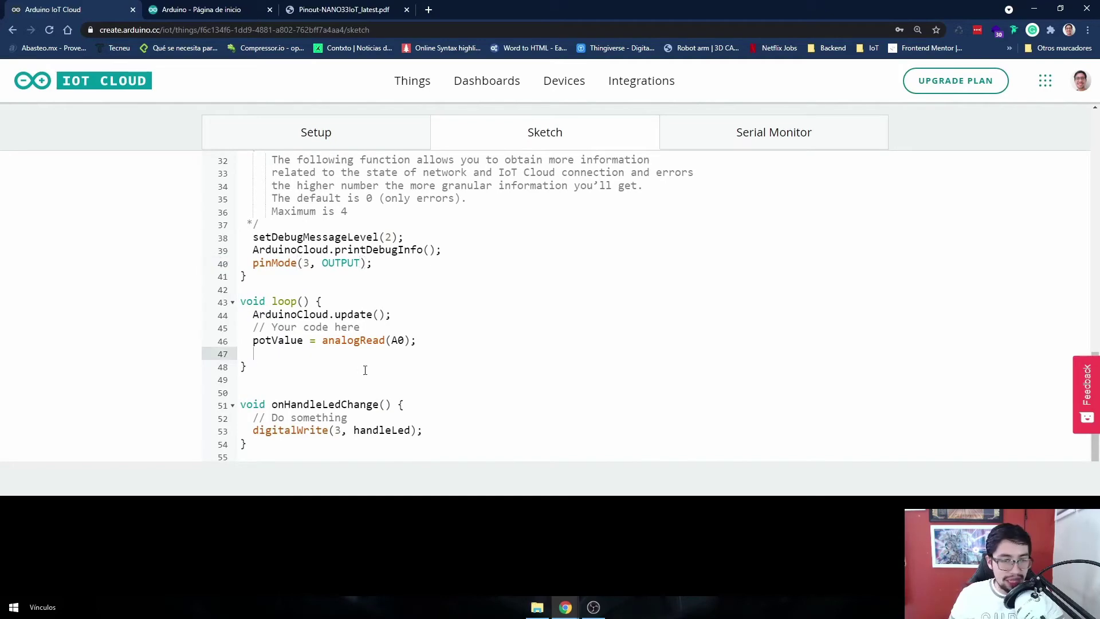
pyautogui.scroll(10, 365, 370)
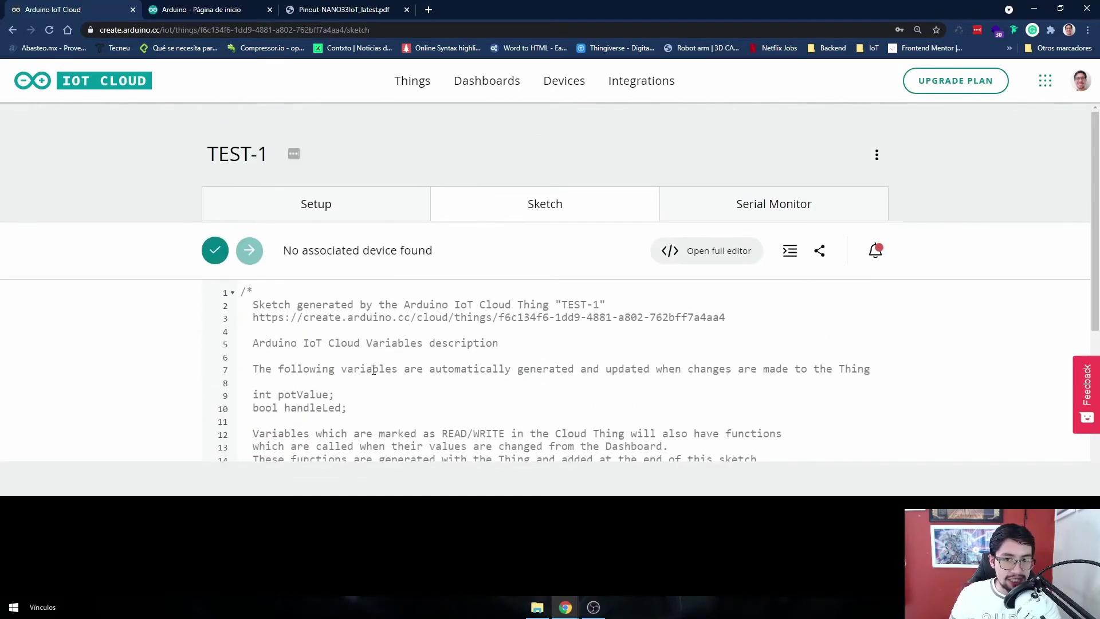
pyautogui.scroll(-4, 459, 385)
pyautogui.scroll(4, 503, 368)
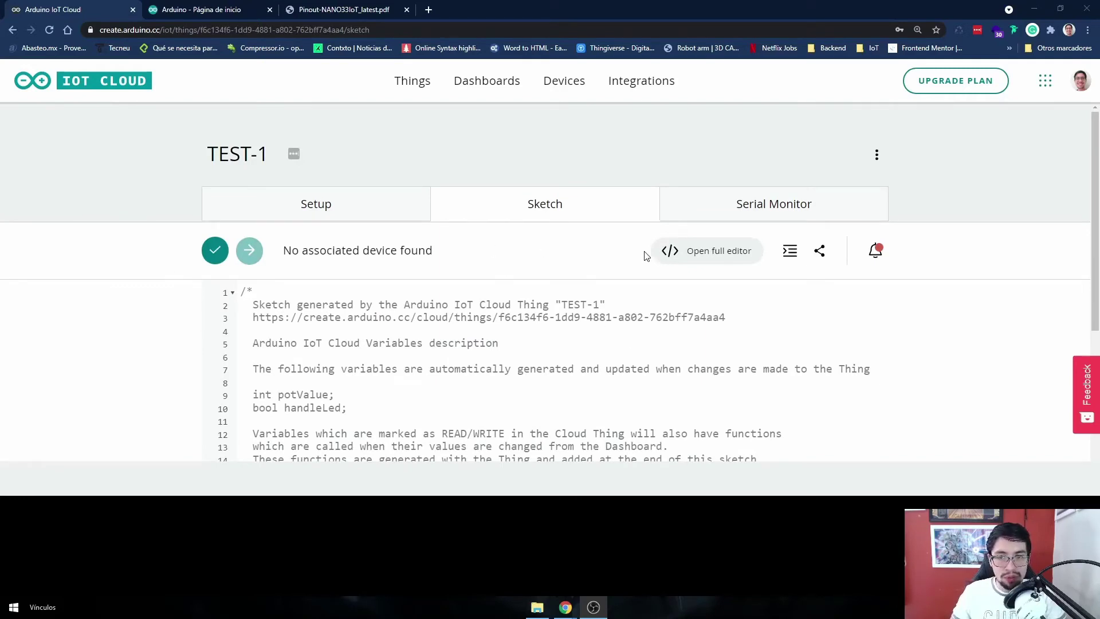
pyautogui.click(690, 259)
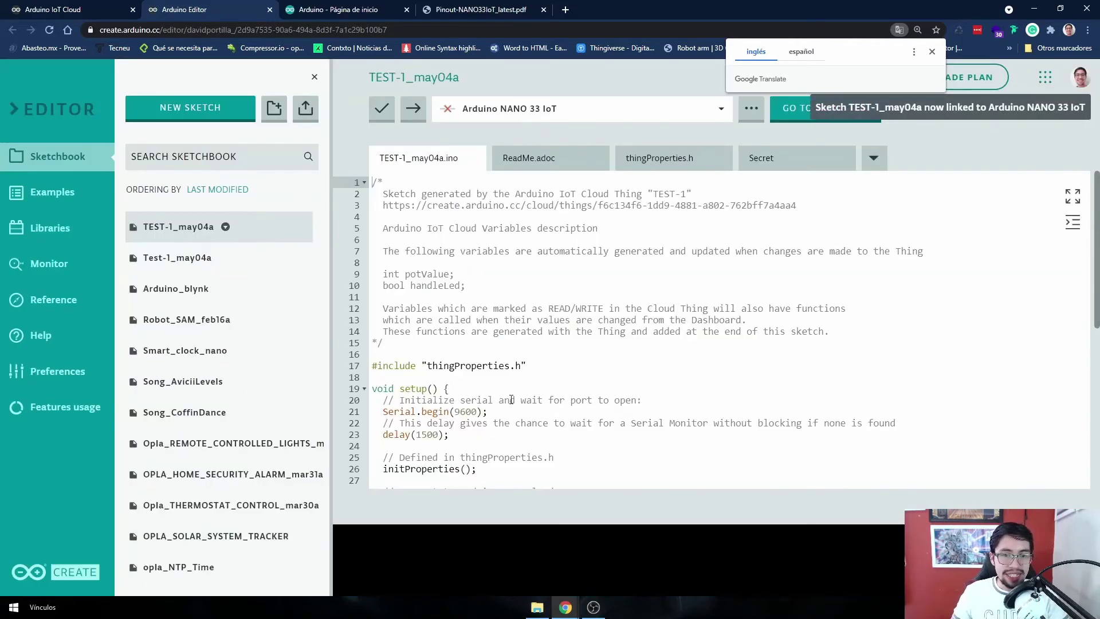
pyautogui.scroll(-6, 505, 277)
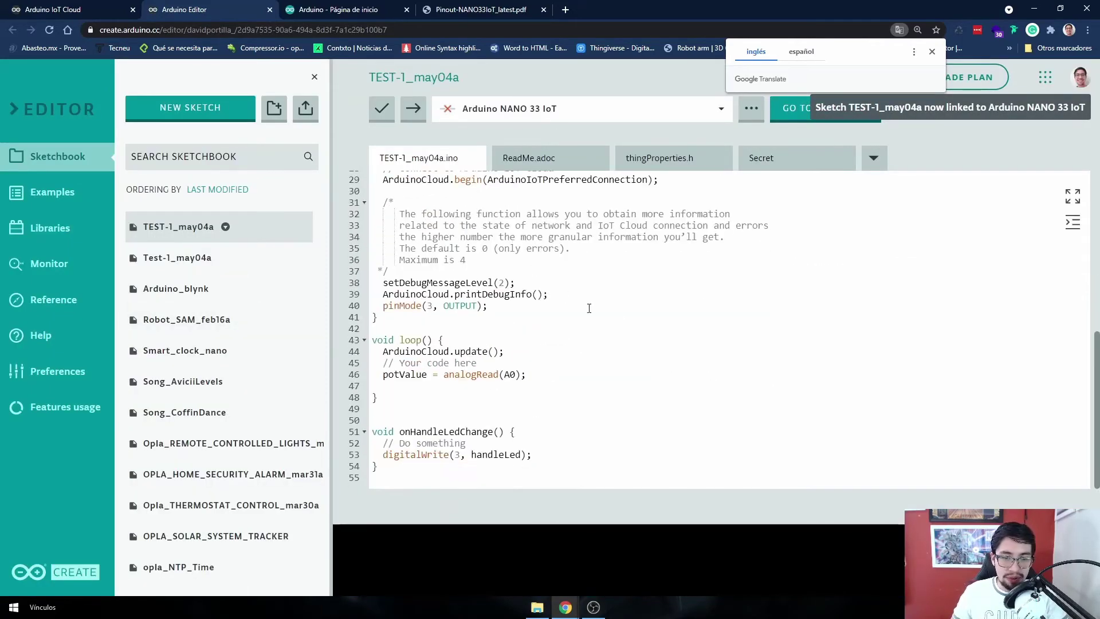
pyautogui.scroll(6, 659, 337)
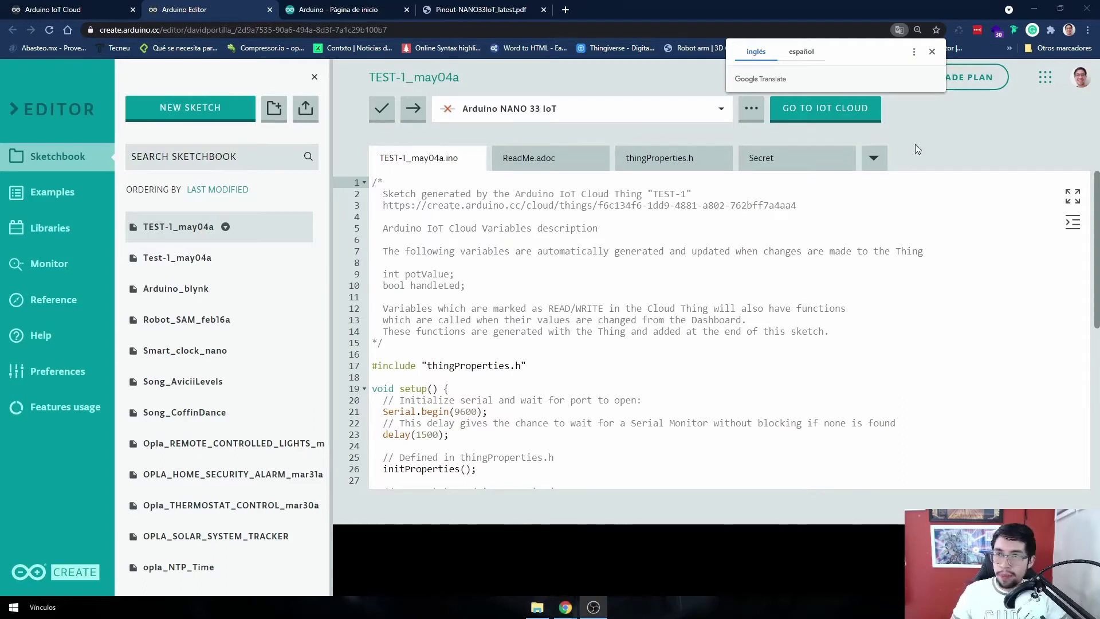
# Dismiss the translation prompt and go from the full editor to the TEST-1 Thing in IoT Cloud
pyautogui.click(931, 52)
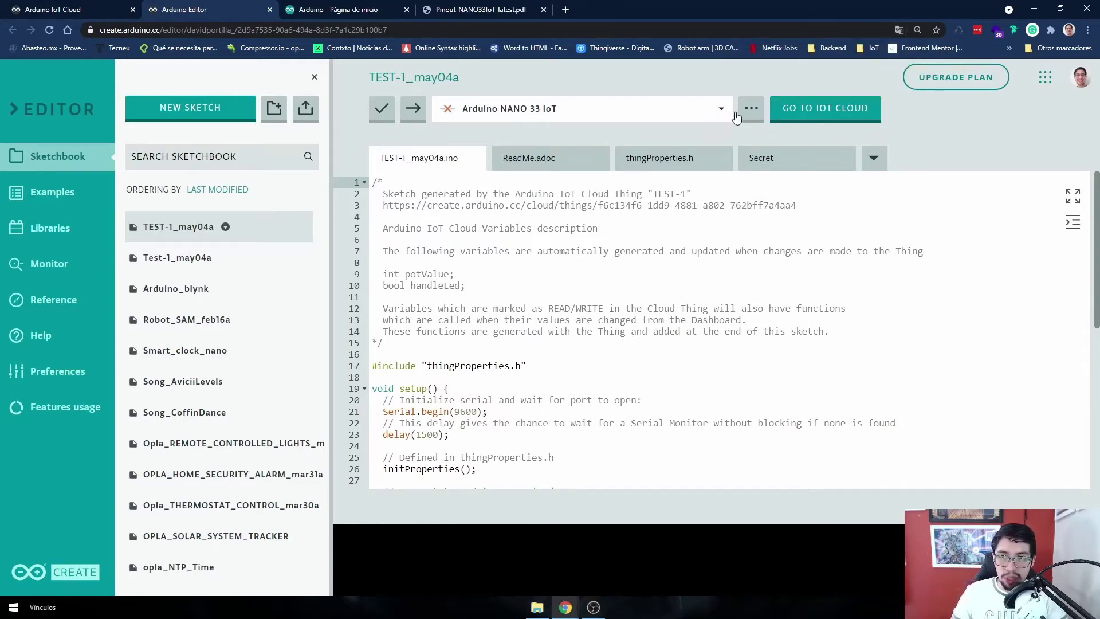
pyautogui.click(820, 118)
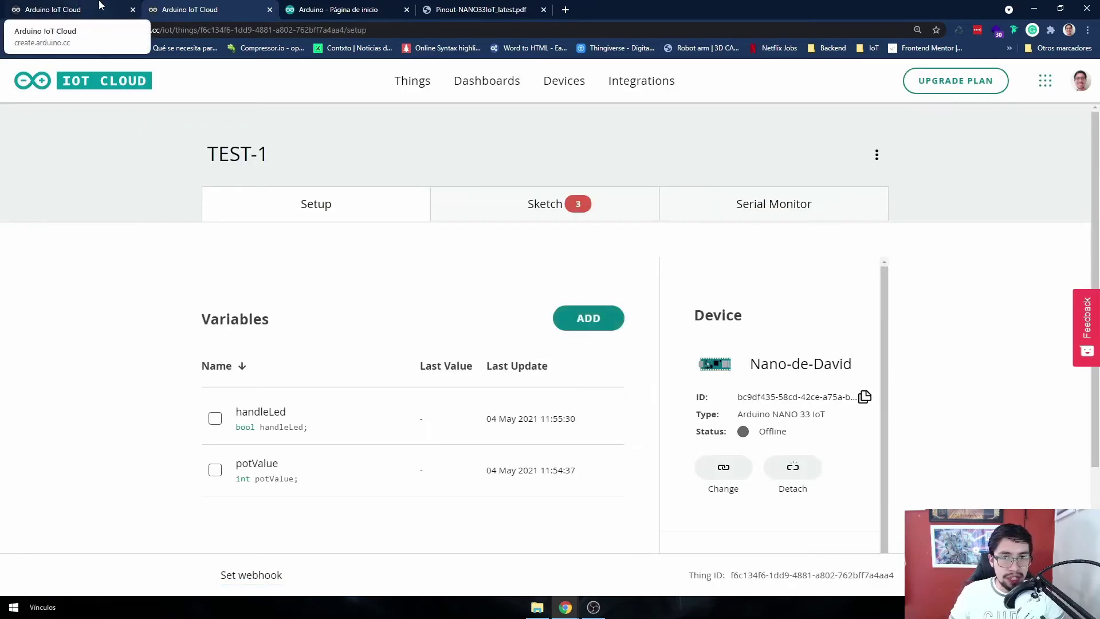
pyautogui.click(81, 5)
pyautogui.scroll(-10, 425, 343)
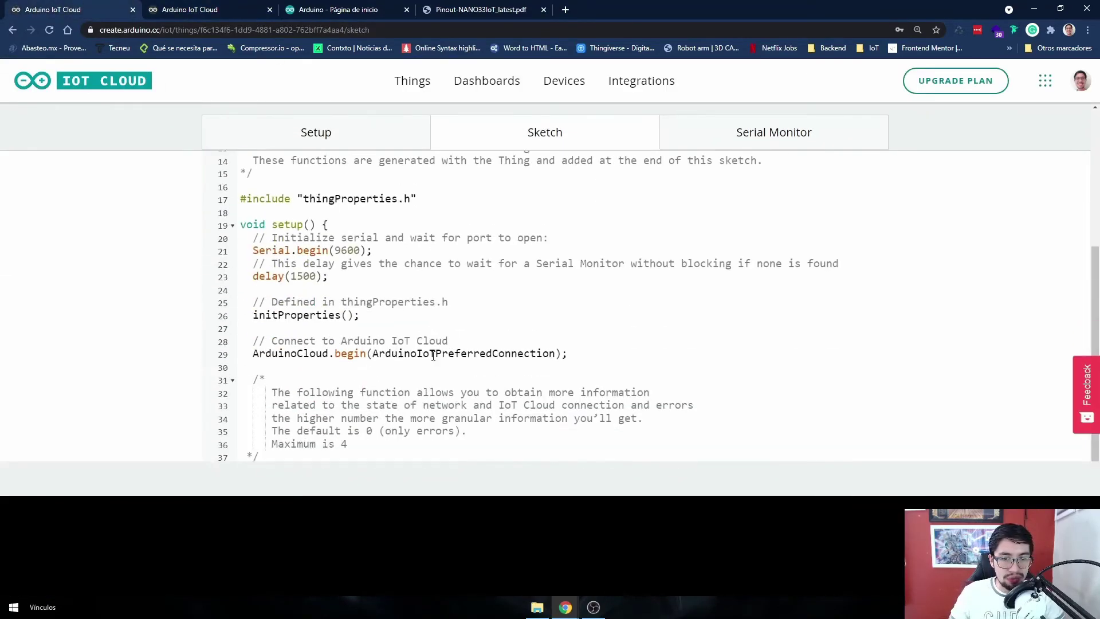
pyautogui.scroll(10, 431, 346)
pyautogui.click(217, 6)
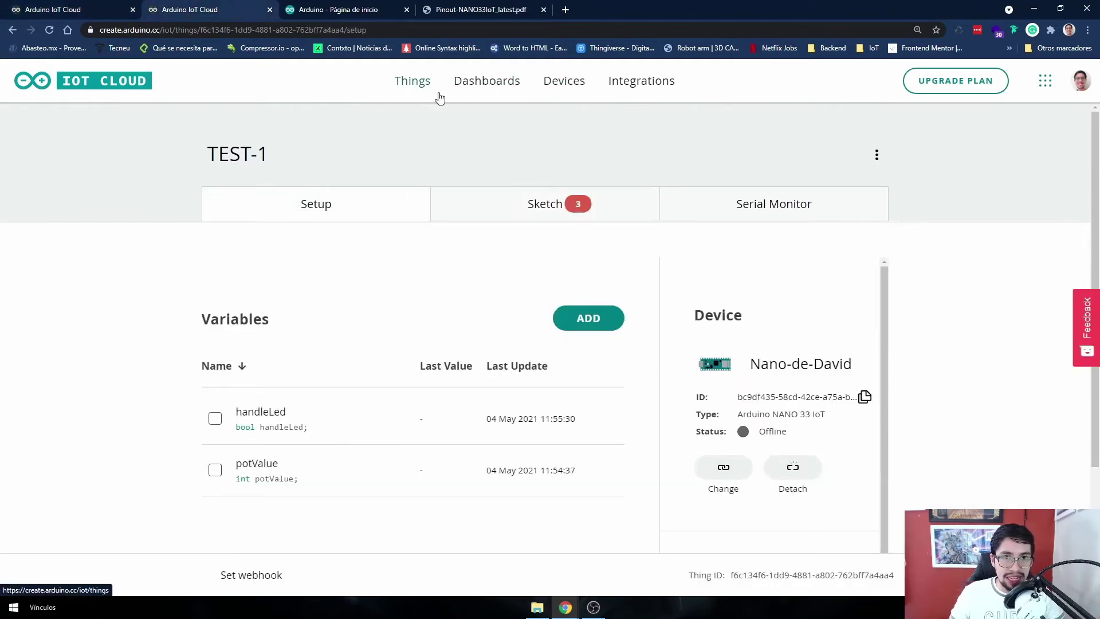
# Build a new dashboard in IoT Cloud and switch it to edit mode
pyautogui.click(495, 87)
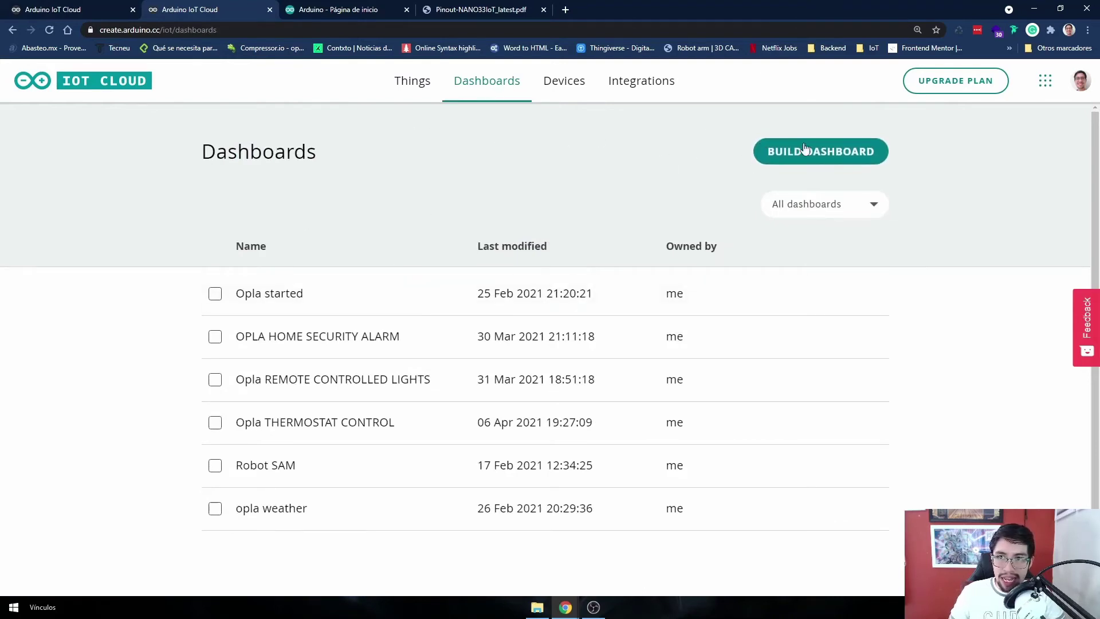
pyautogui.click(804, 166)
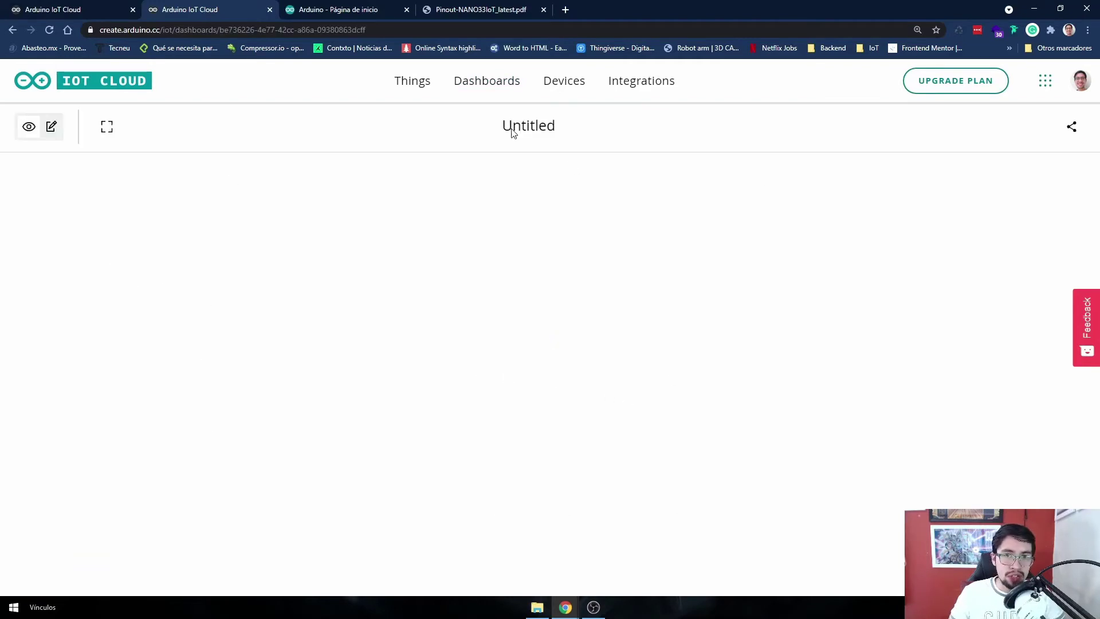
pyautogui.click(51, 128)
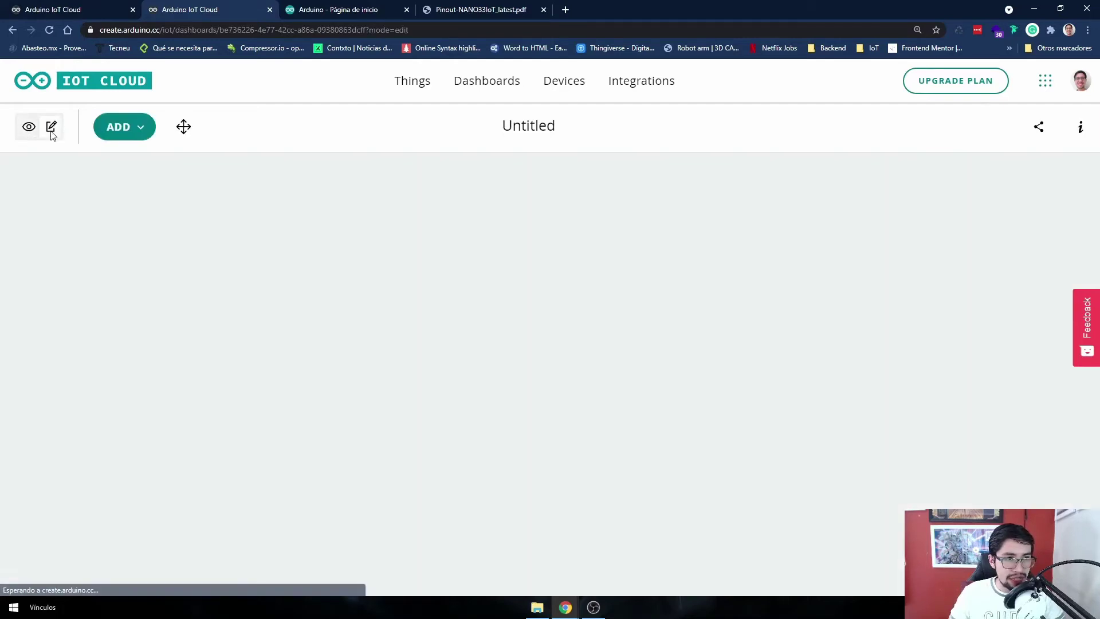
# Rename the untitled dashboard as TEST-1
pyautogui.click(544, 126)
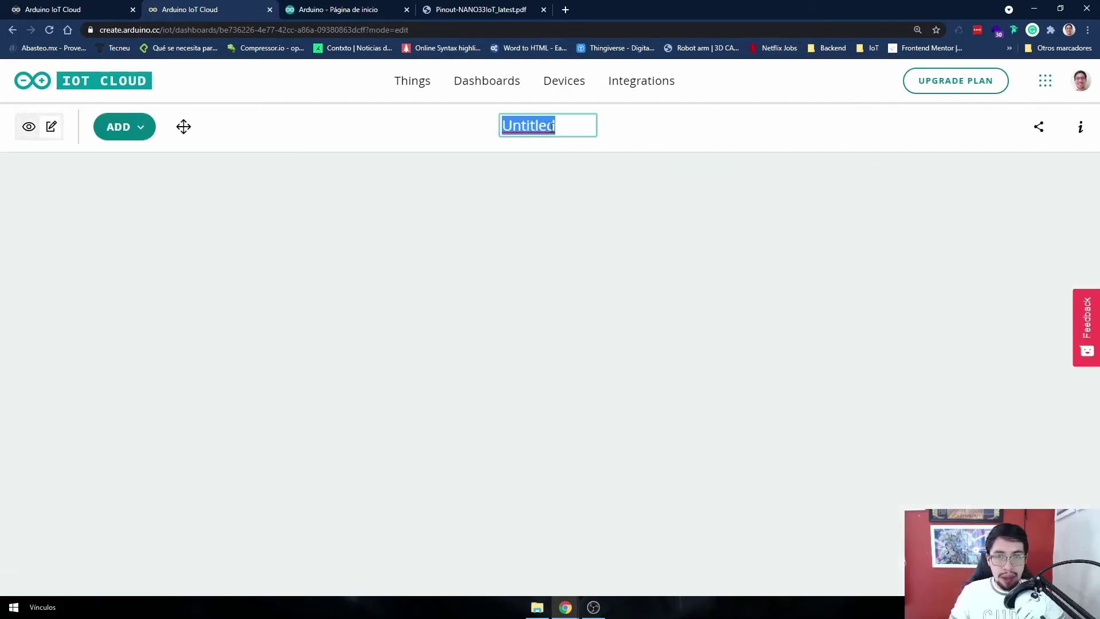
pyautogui.write('tes')
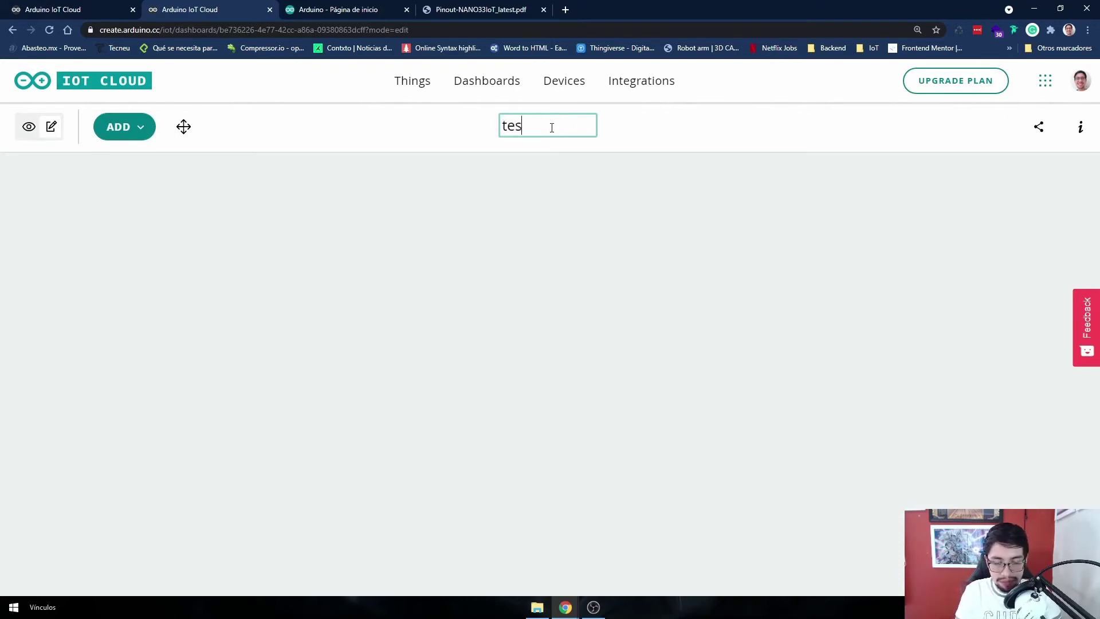
pyautogui.hotkey('ctrl', 'z')
pyautogui.write('TEST')
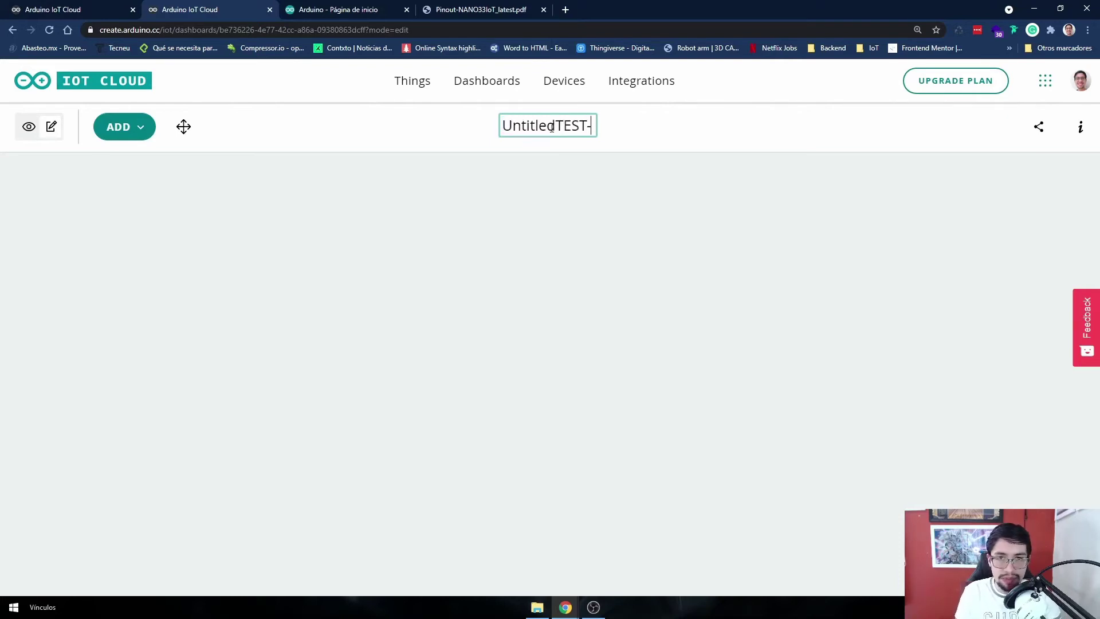
pyautogui.write('-')
pyautogui.press('BackSpace')
pyautogui.press('BackSpace')
pyautogui.press('BackSpace')
pyautogui.press('BackSpace')
pyautogui.press('BackSpace')
pyautogui.press('BackSpace')
pyautogui.press('BackSpace')
pyautogui.press('BackSpace')
pyautogui.press('BackSpace')
pyautogui.press('BackSpace')
pyautogui.press('BackSpace')
pyautogui.press('BackSpace')
pyautogui.press('BackSpace')
pyautogui.hotkey('ctrl', 'z')
pyautogui.hotkey('ctrl', 'z')
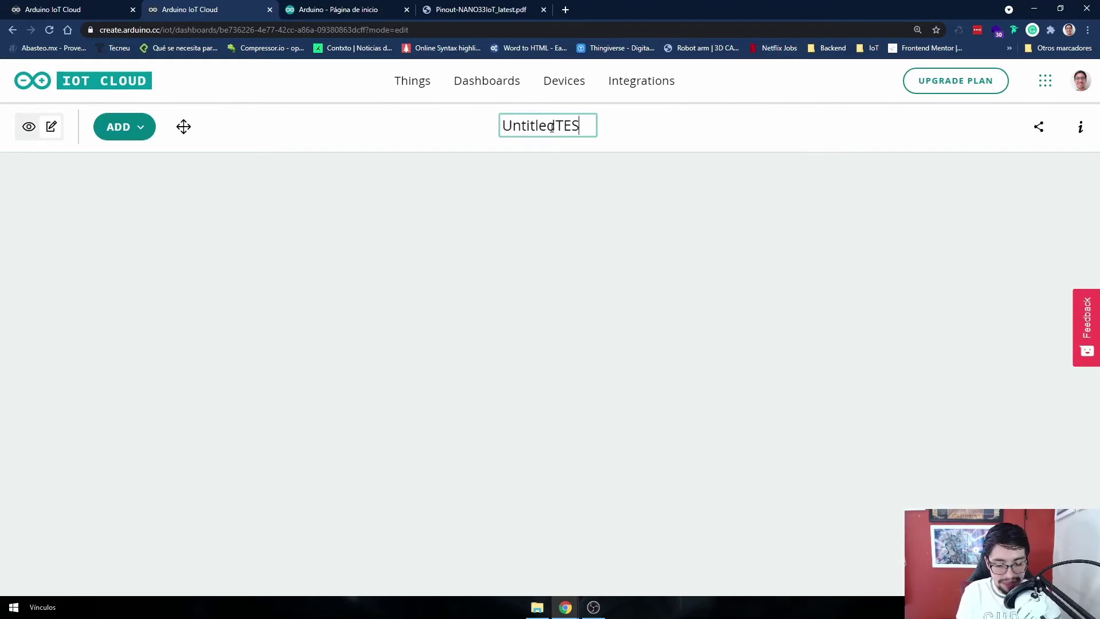
pyautogui.write('1')
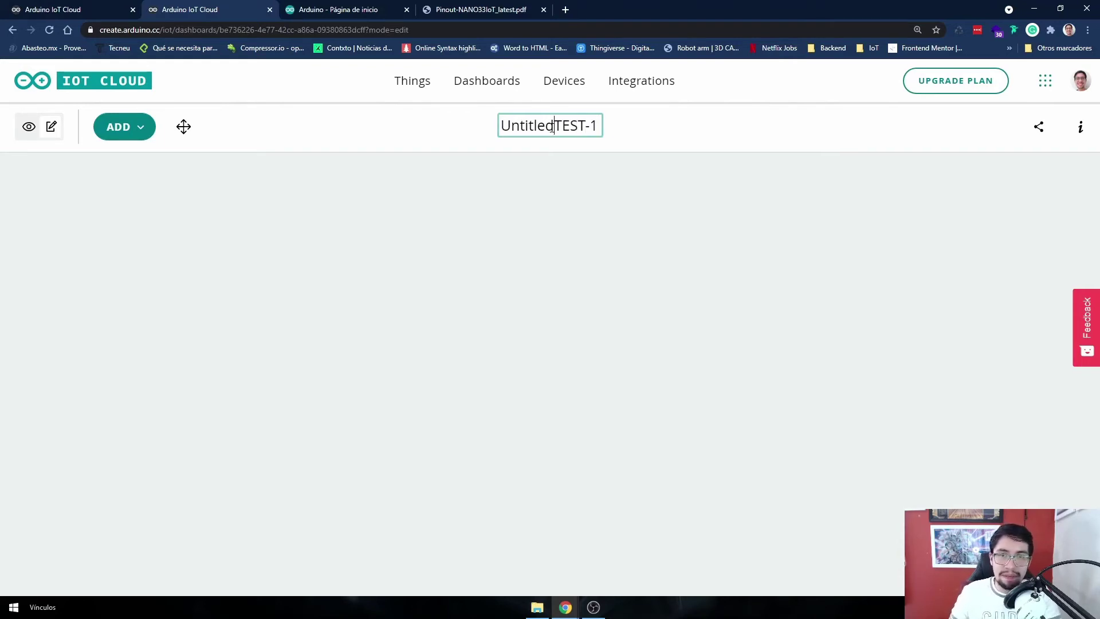
pyautogui.press('BackSpace')
pyautogui.press('BackSpace')
pyautogui.press('BackSpace')
pyautogui.press('BackSpace')
pyautogui.press('BackSpace')
pyautogui.press('BackSpace')
pyautogui.press('BackSpace')
pyautogui.press('BackSpace')
pyautogui.click(456, 204)
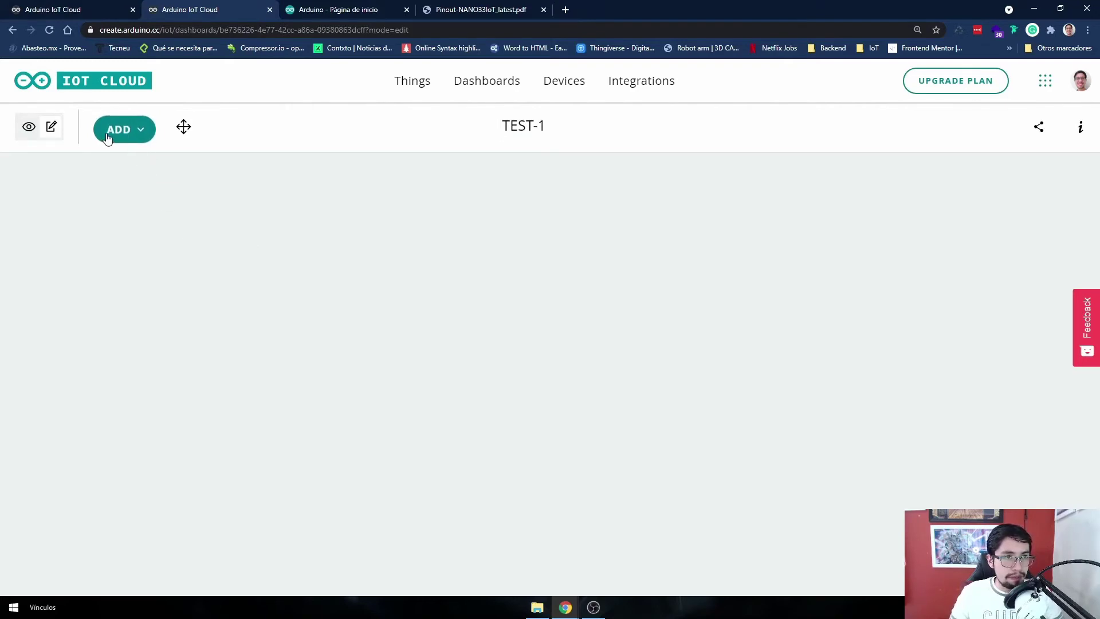
# Add a Gauge widget to the TEST-1 dashboard and name it POT
pyautogui.click(126, 140)
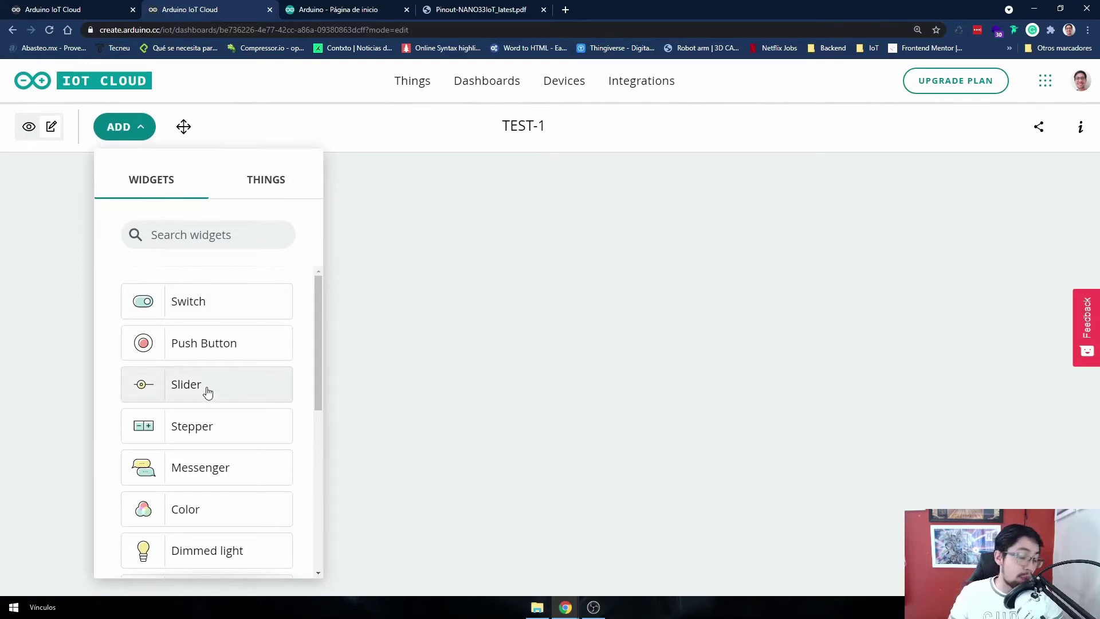
pyautogui.scroll(-6, 206, 389)
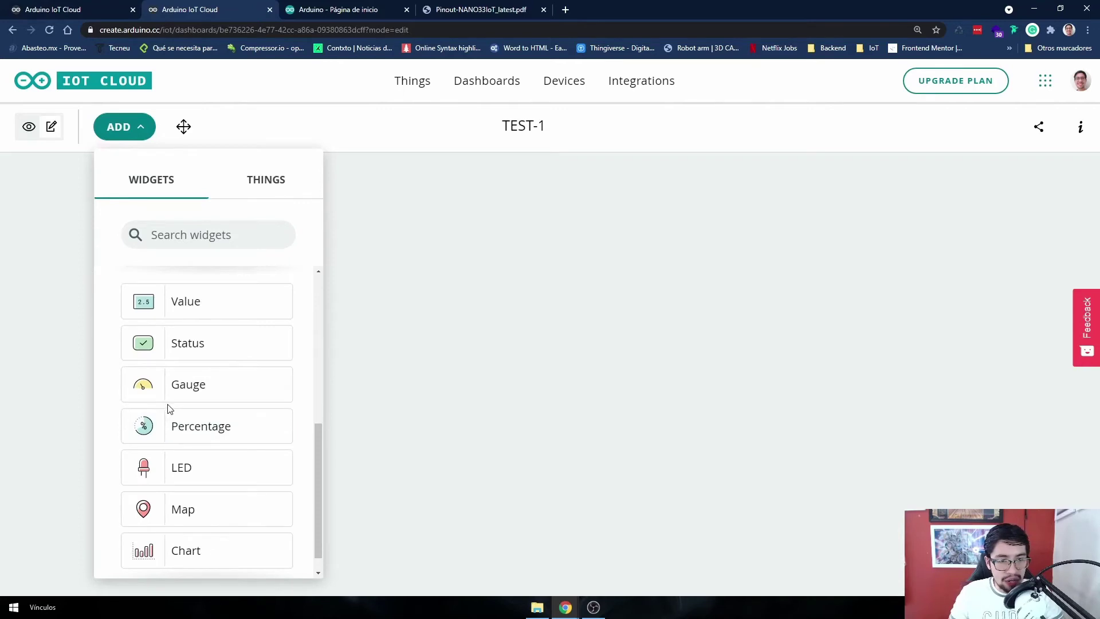
pyautogui.click(193, 388)
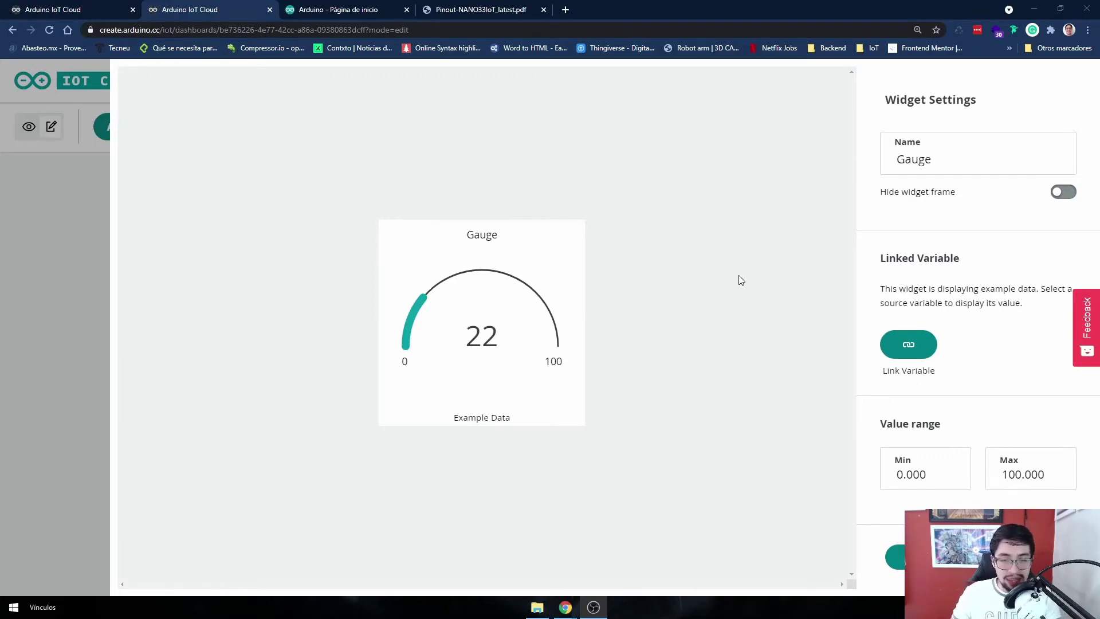
pyautogui.doubleClick(954, 168)
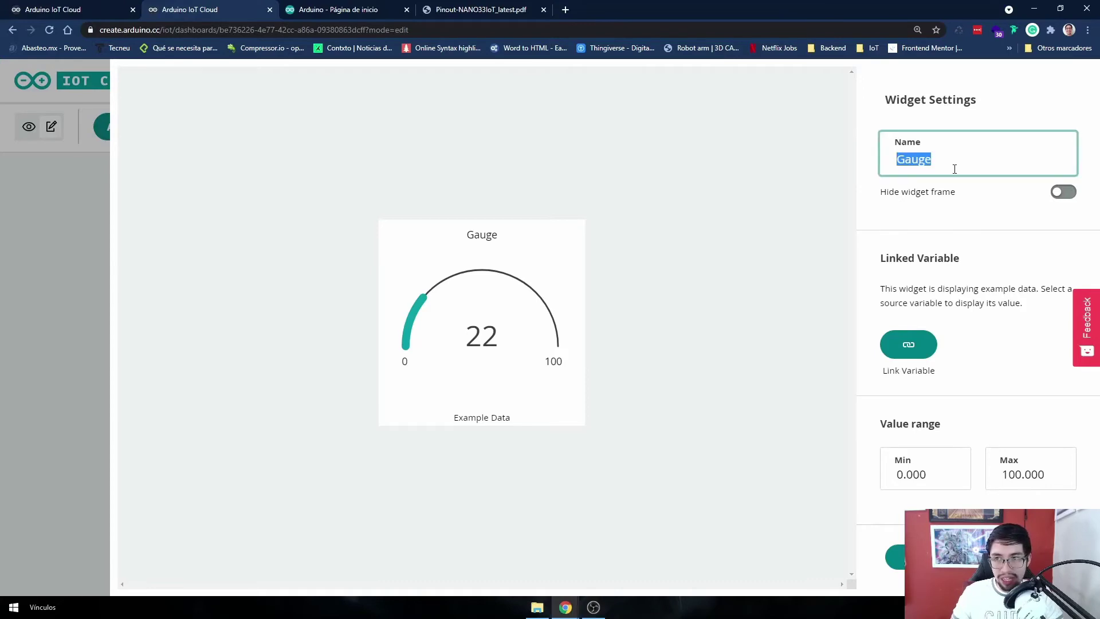
pyautogui.write('POT')
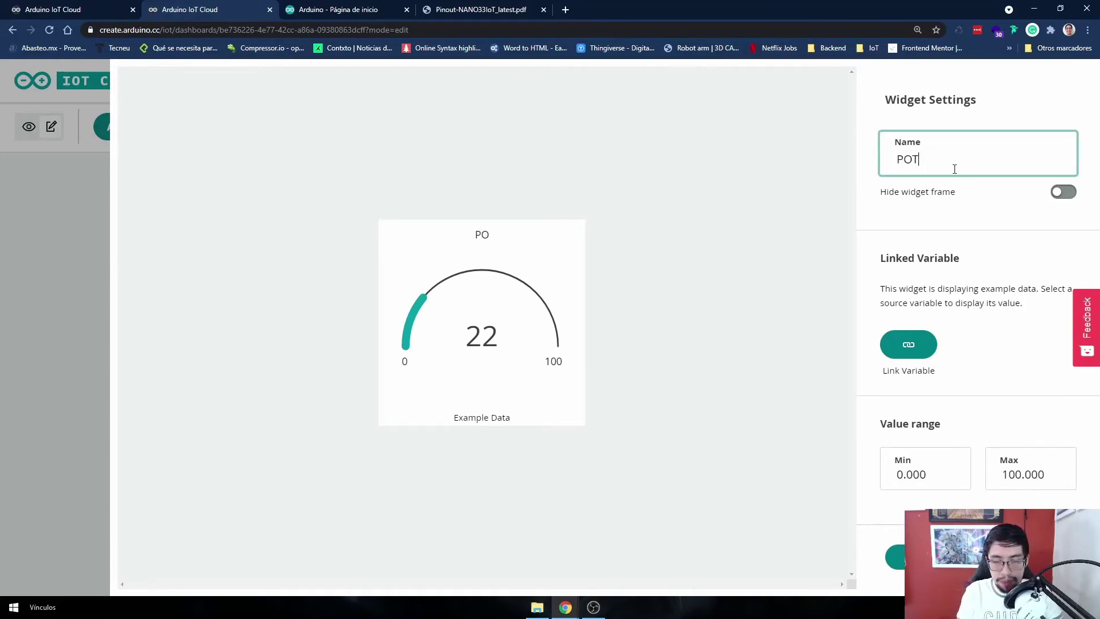
pyautogui.click(951, 192)
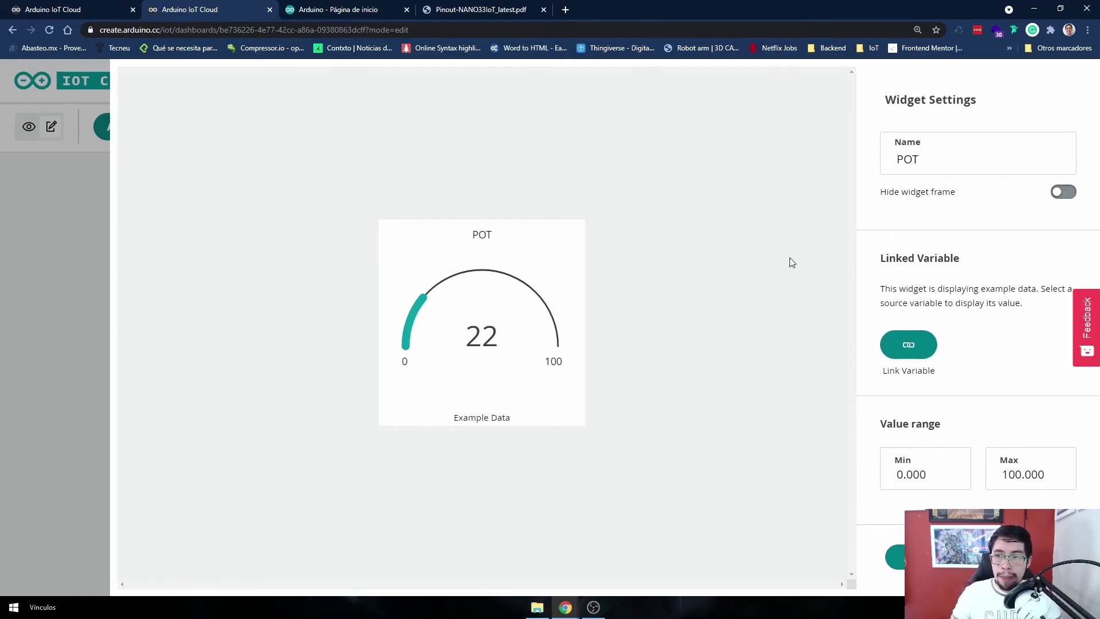
# Link the POT gauge to the potValue variable of the TEST-1 Thing
pyautogui.moveTo(914, 259); pyautogui.dragTo(951, 259)
pyautogui.click(928, 286)
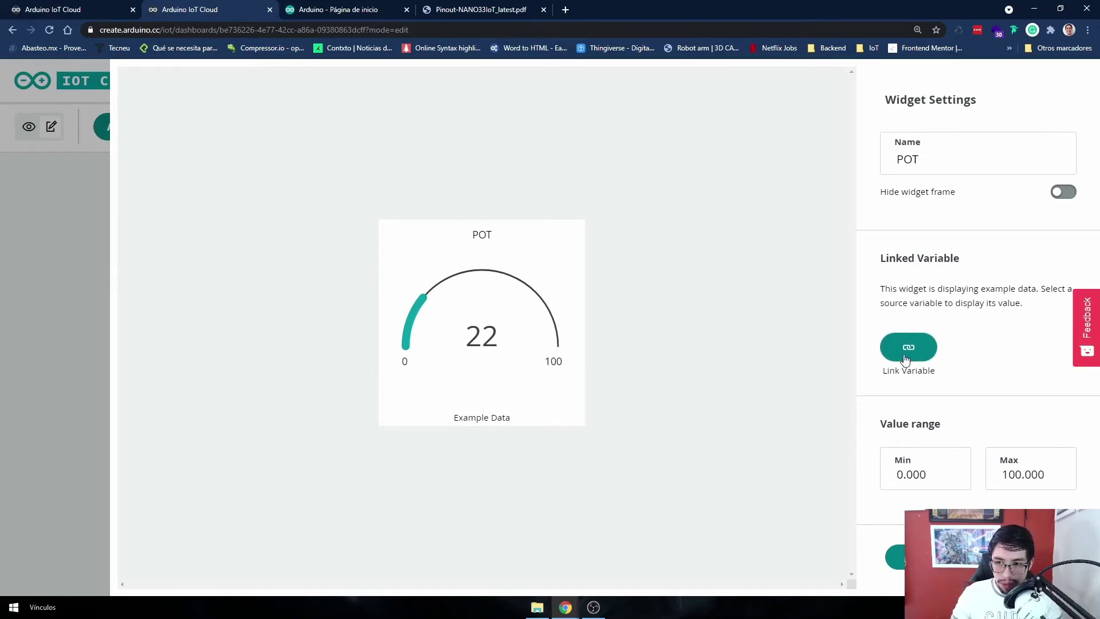
pyautogui.click(908, 345)
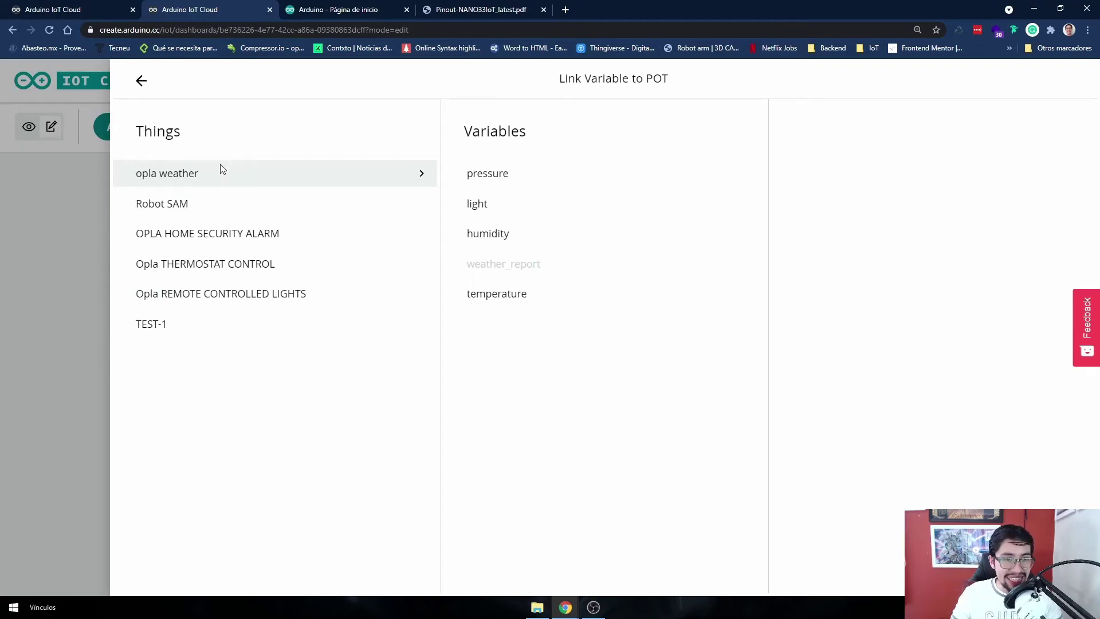
pyautogui.click(151, 334)
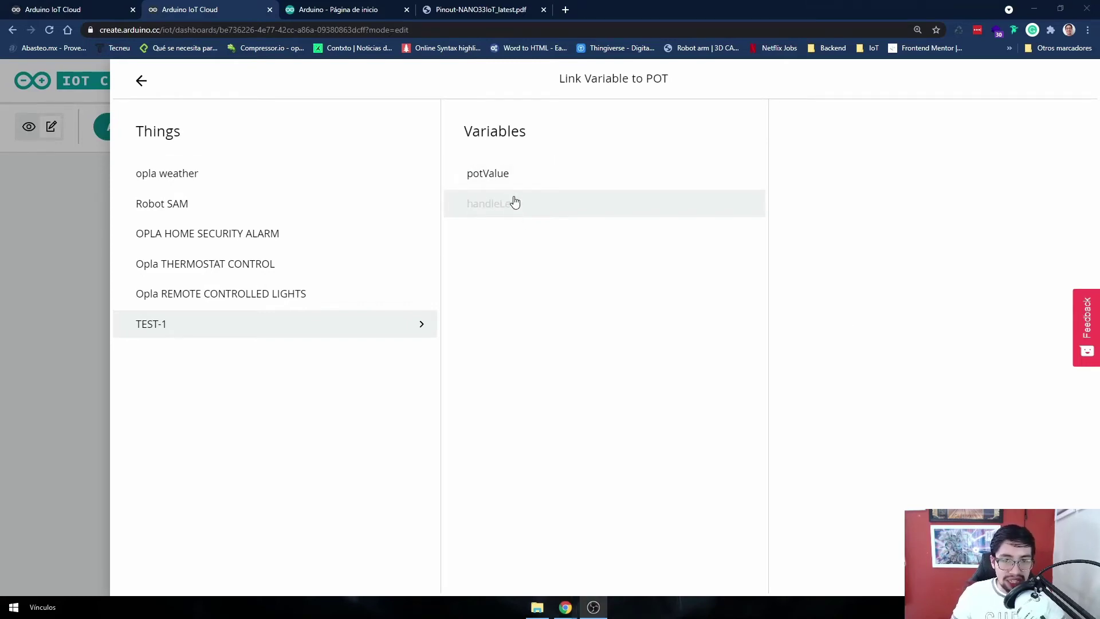
pyautogui.click(498, 176)
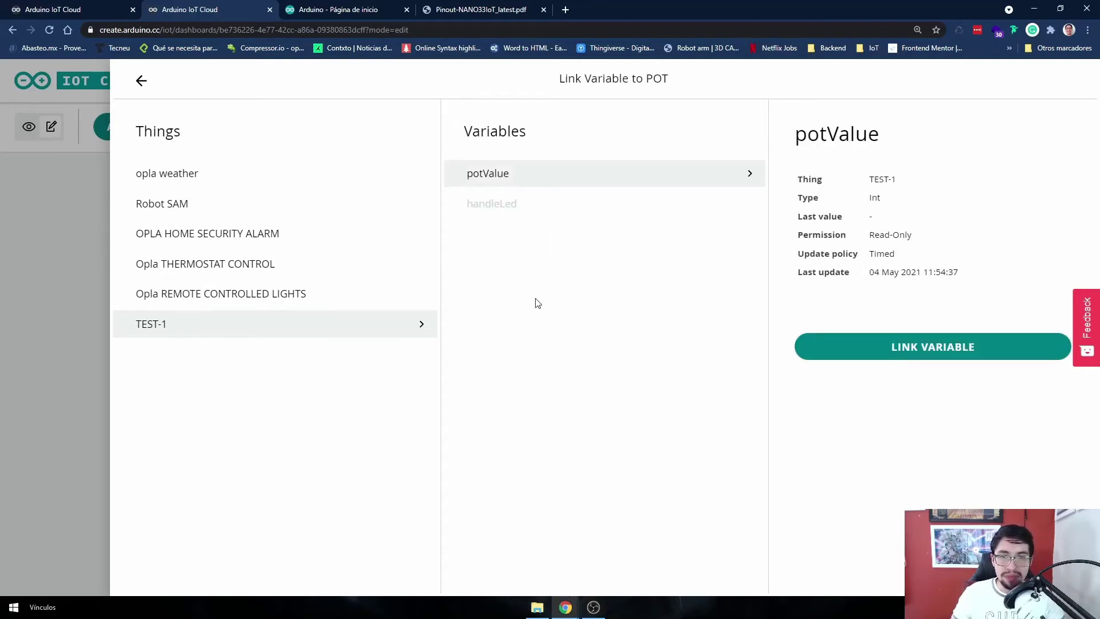
pyautogui.click(927, 349)
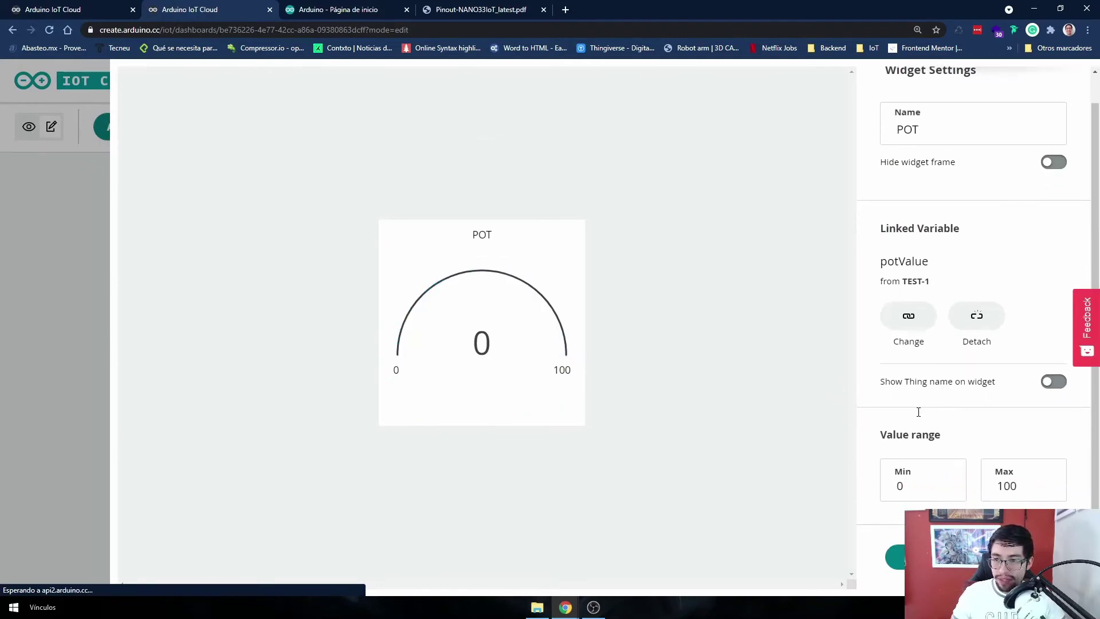
# Turn on showing the Thing name on the POT gauge widget
pyautogui.scroll(-1, 911, 416)
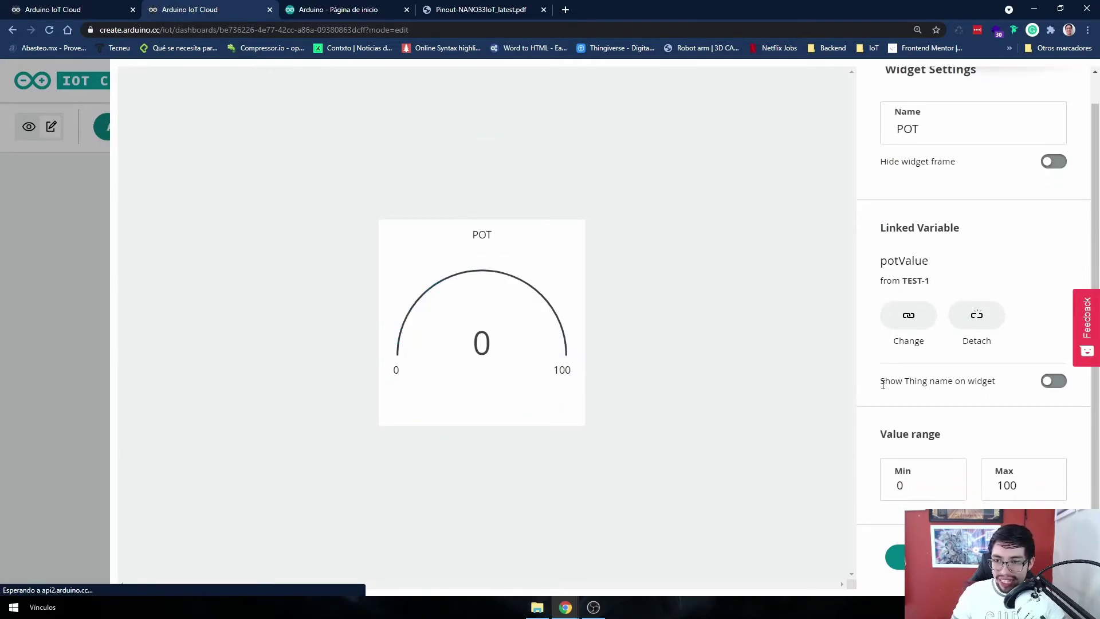
pyautogui.moveTo(883, 385); pyautogui.dragTo(913, 383)
pyautogui.click(931, 384)
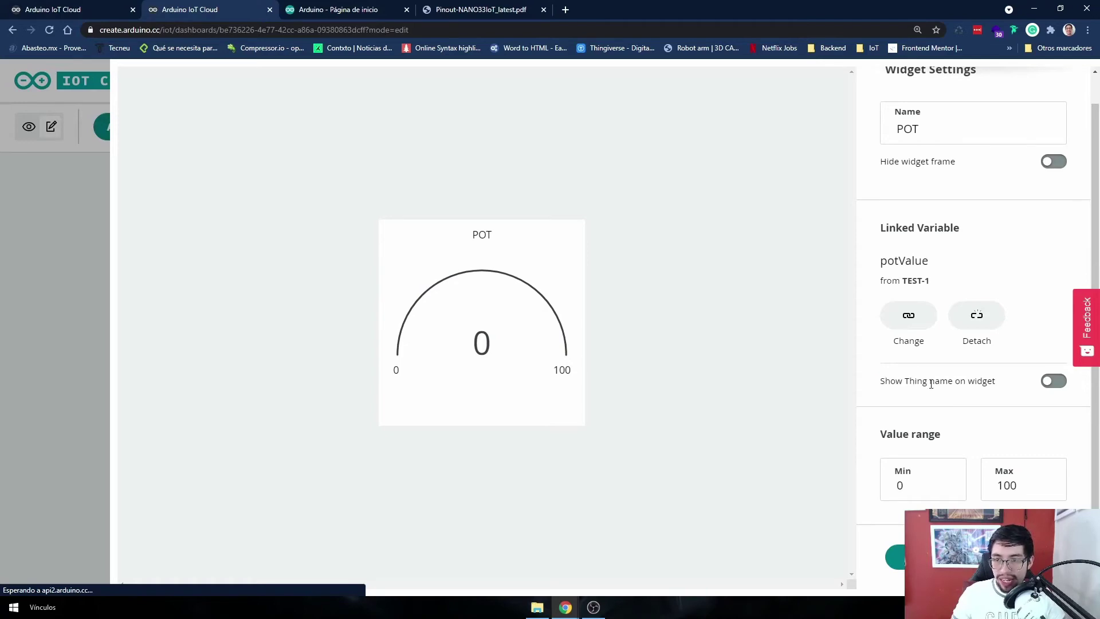
pyautogui.doubleClick(914, 384)
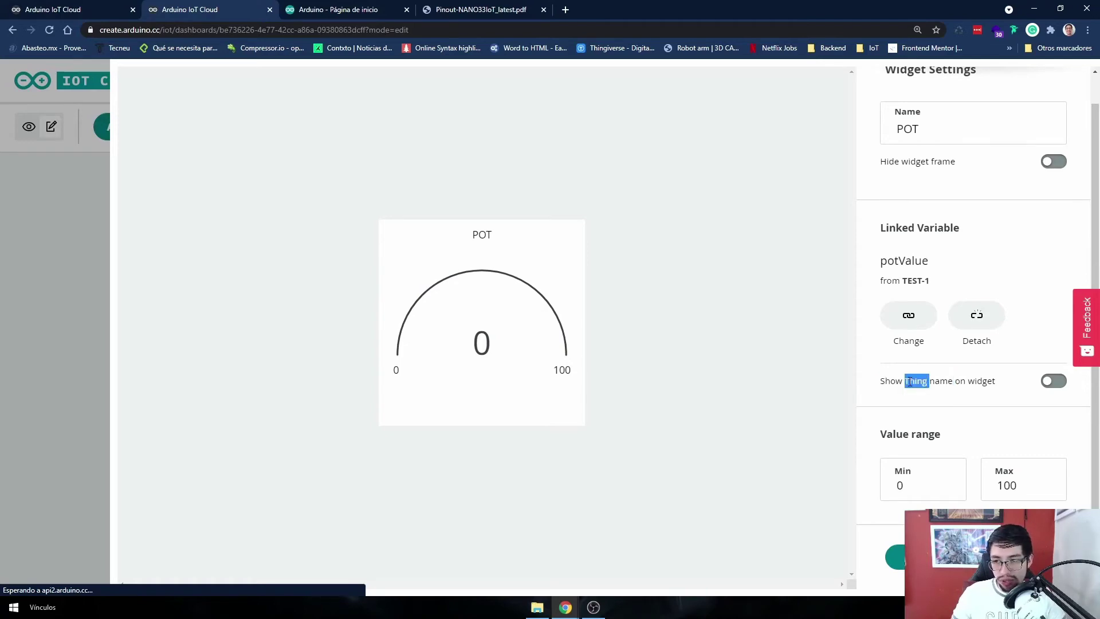
pyautogui.click(1049, 383)
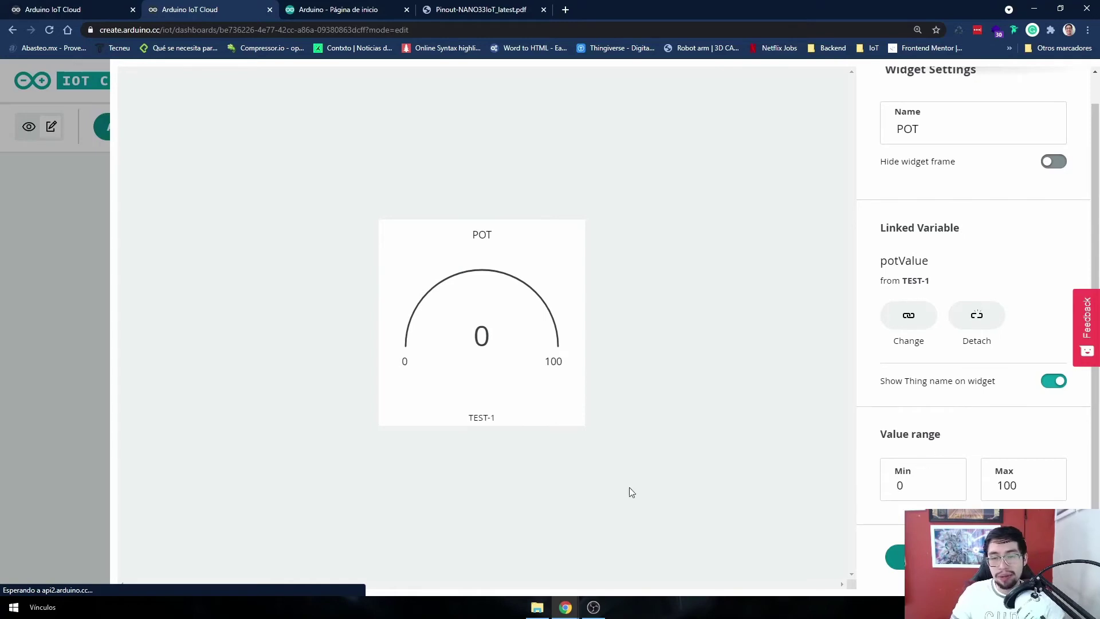
# Set the maximum of the POT gauge's value range to 1023 and finish the widget settings
pyautogui.doubleClick(920, 488)
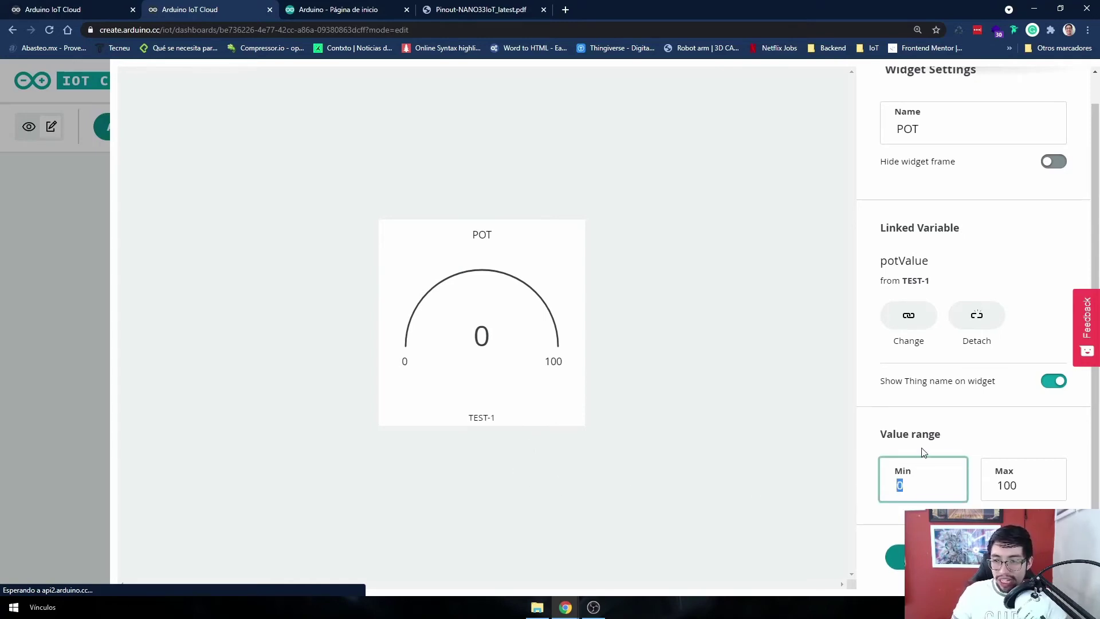
pyautogui.click(916, 428)
pyautogui.doubleClick(913, 436)
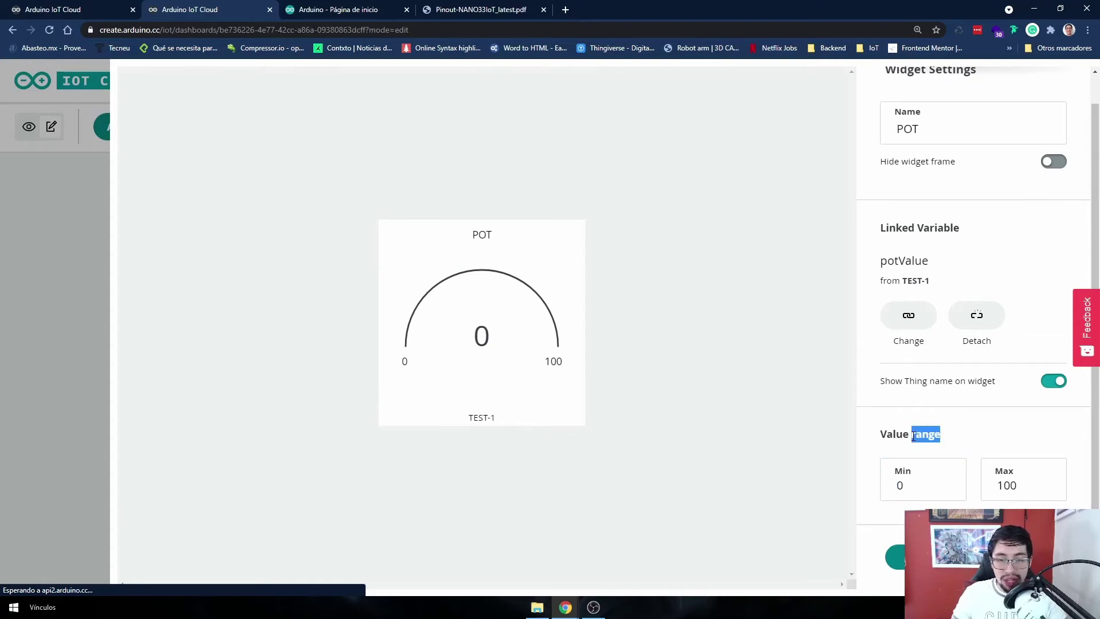
pyautogui.hotkey('alt', 'Tab')
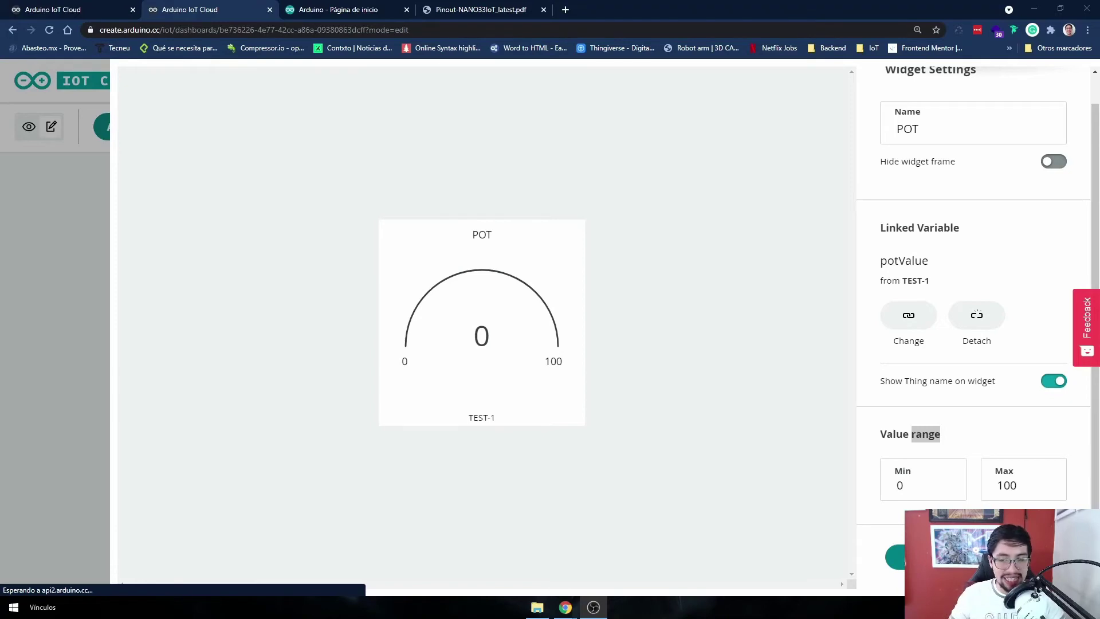
pyautogui.doubleClick(928, 493)
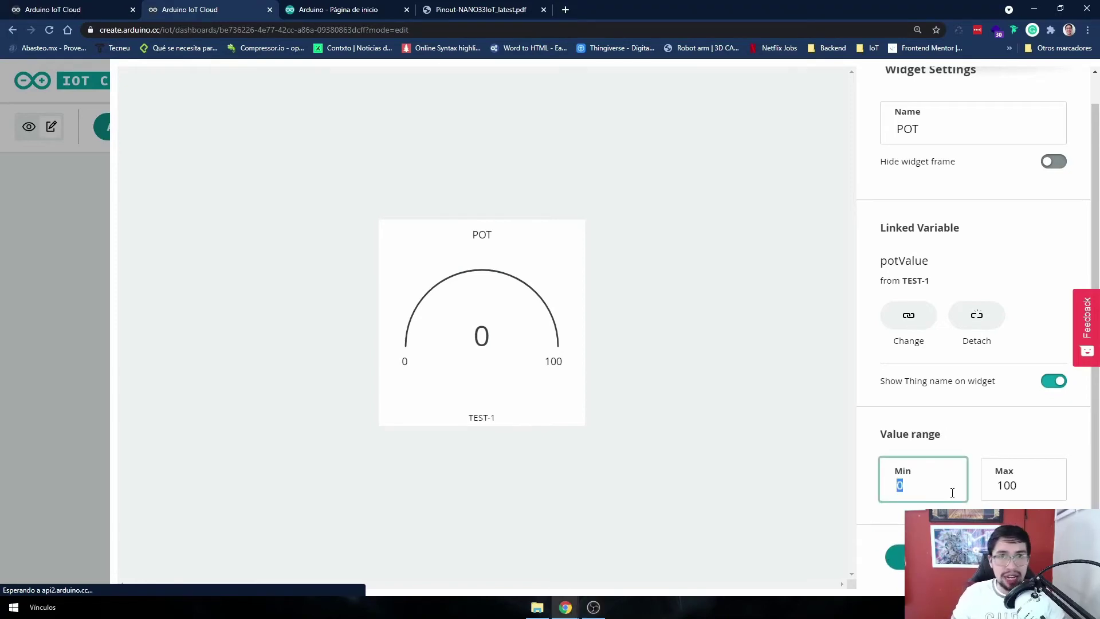
pyautogui.doubleClick(1024, 486)
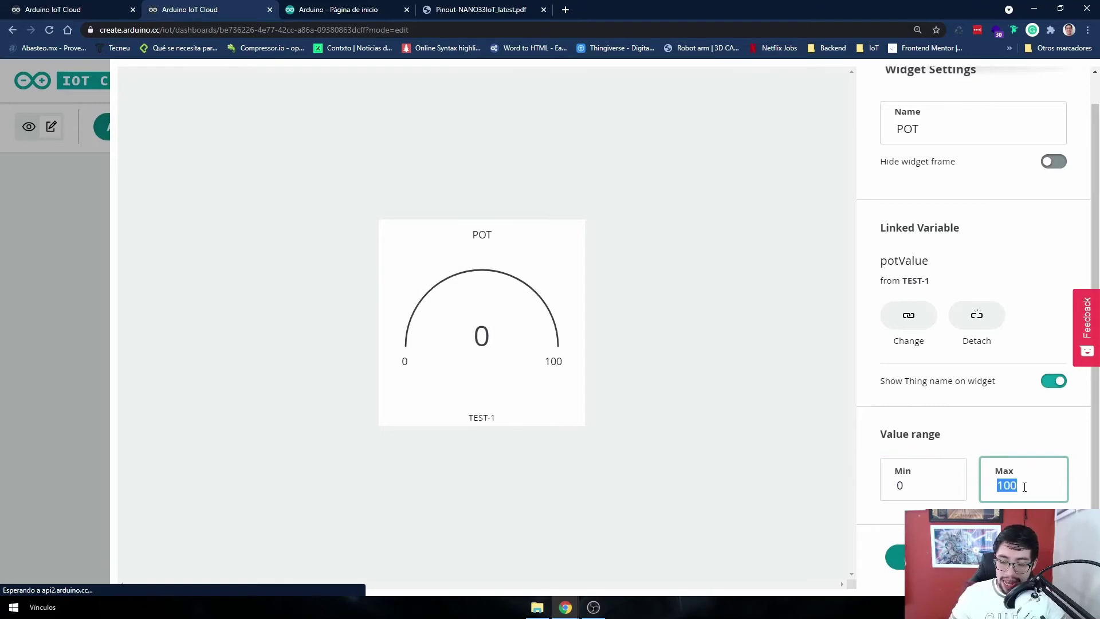
pyautogui.write('10')
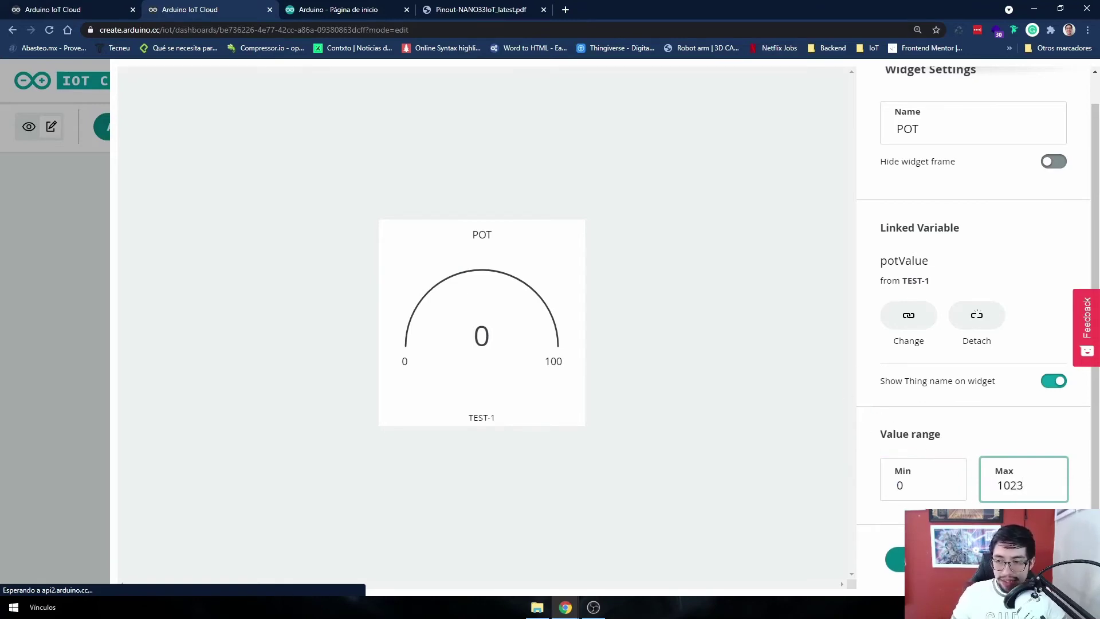
pyautogui.click(895, 559)
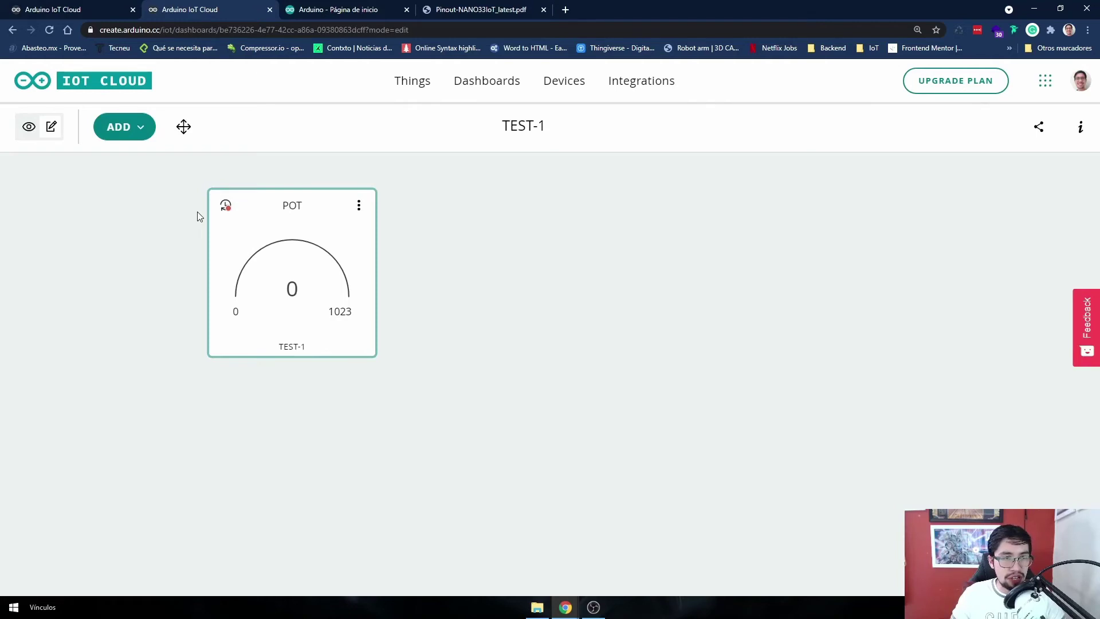
# Add a Switch widget to the TEST-1 dashboard and name it LED, keeping its widget frame shown
pyautogui.click(153, 128)
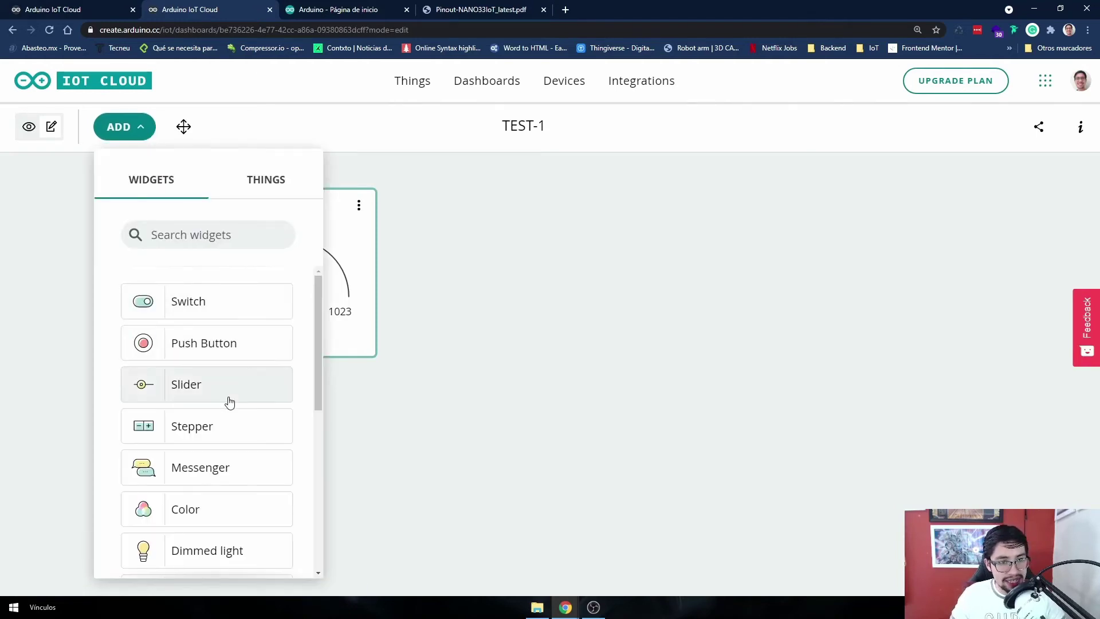
pyautogui.scroll(-1, 240, 426)
pyautogui.scroll(1, 243, 431)
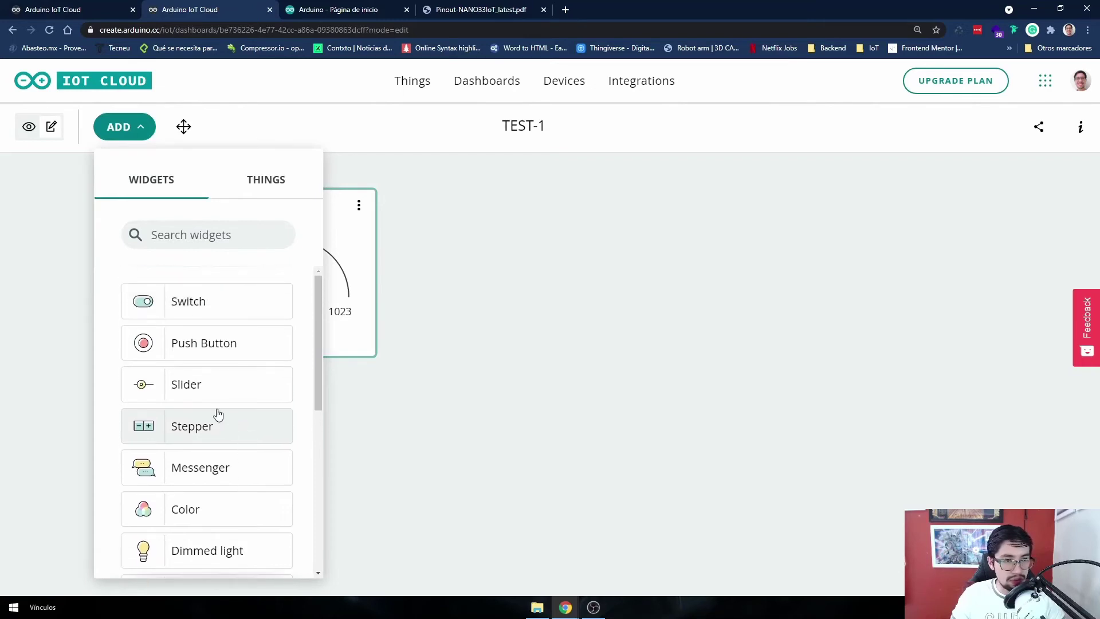
pyautogui.click(182, 307)
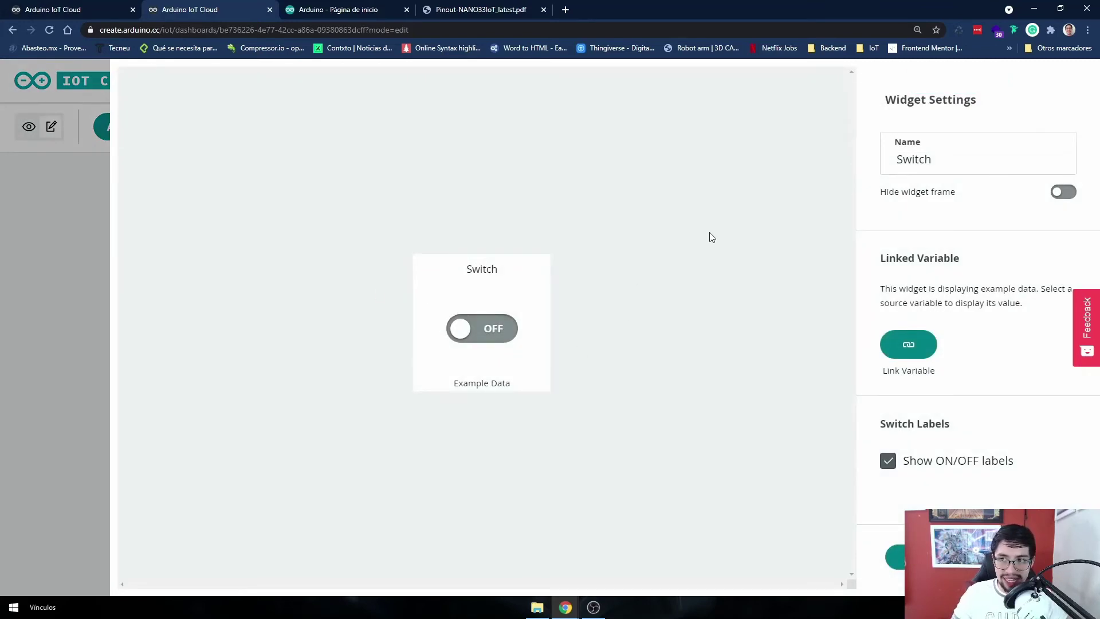
pyautogui.doubleClick(973, 161)
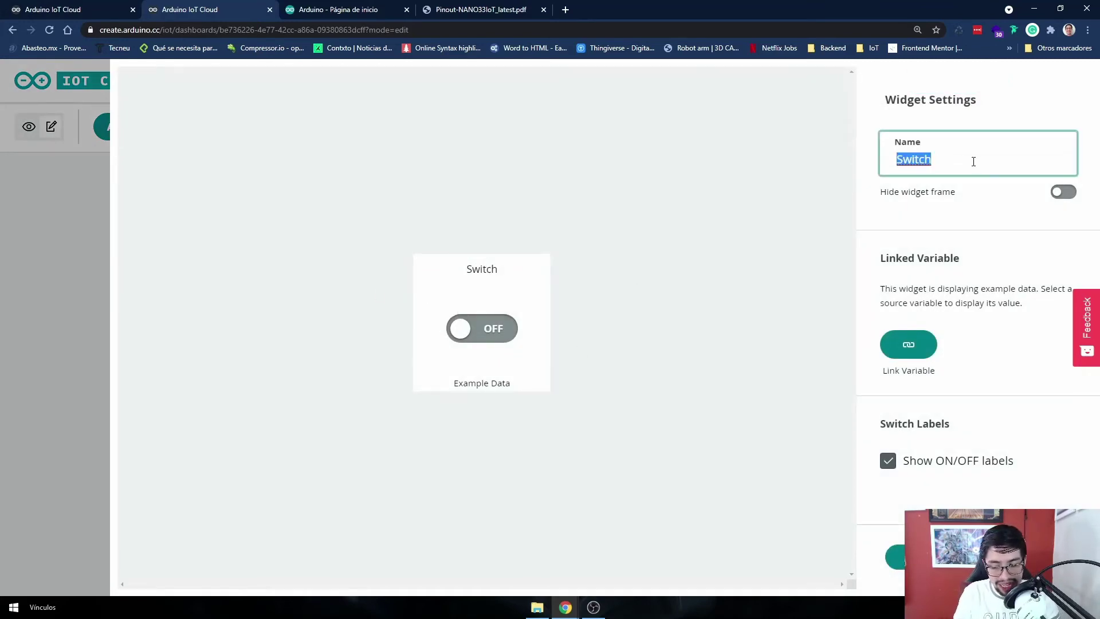
pyautogui.write('LED')
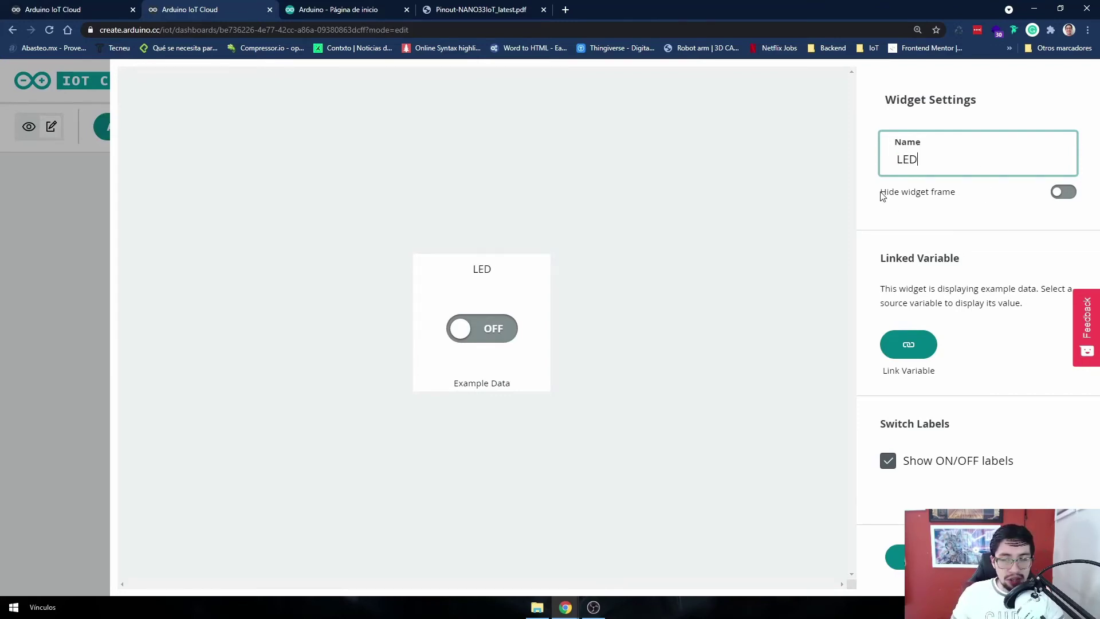
pyautogui.click(1062, 193)
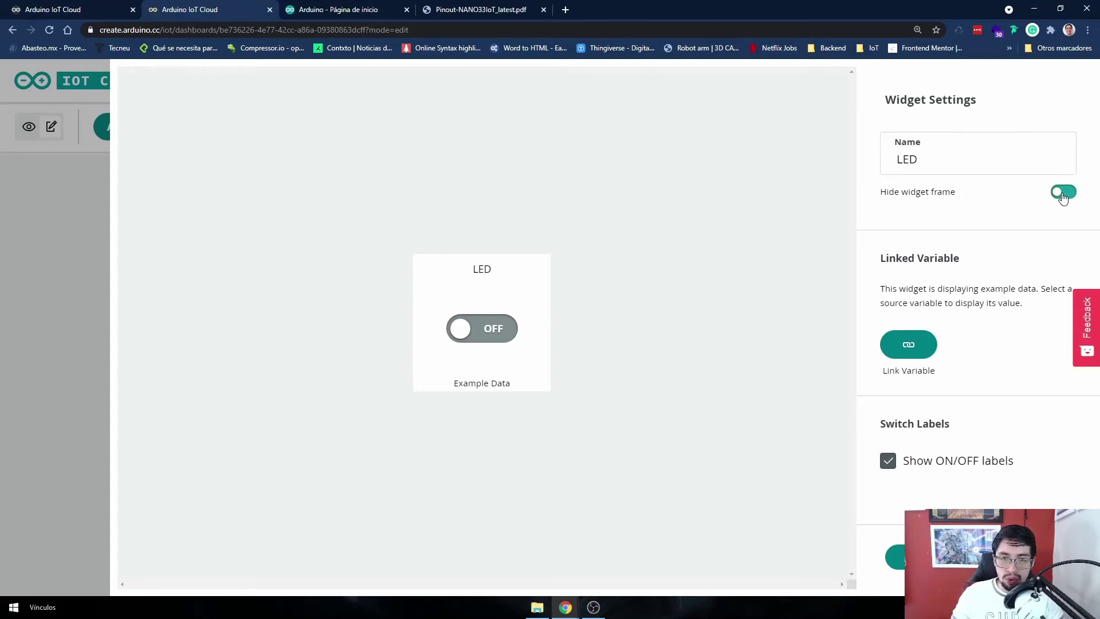
pyautogui.click(1063, 194)
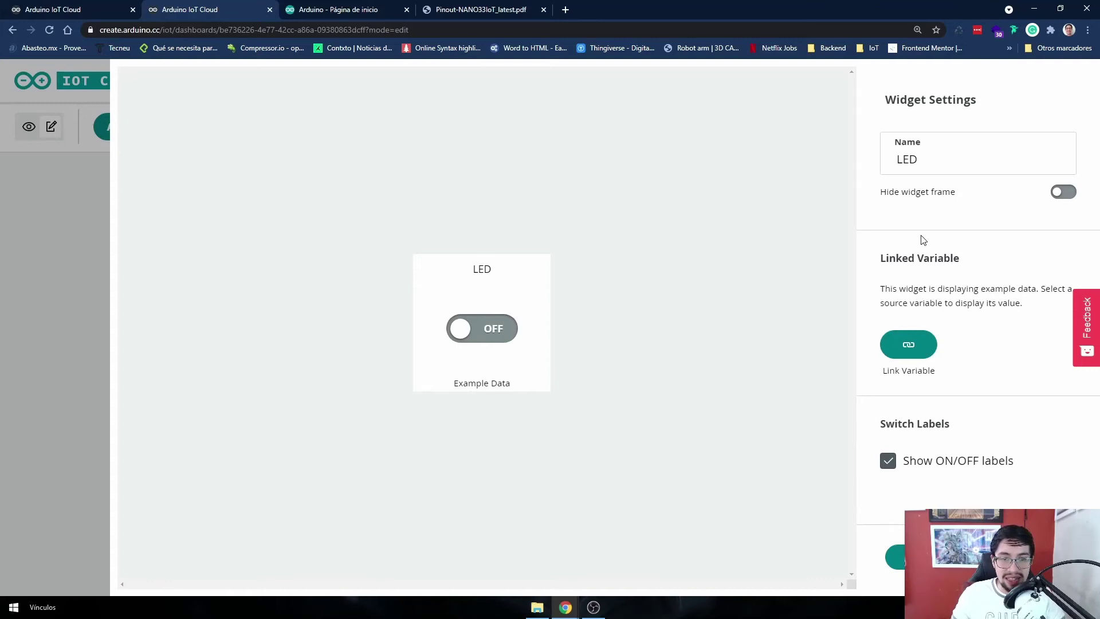
# Link the LED switch to the handleLed variable of the TEST-1 Thing and turn on showing the Thing name on the widget
pyautogui.click(908, 345)
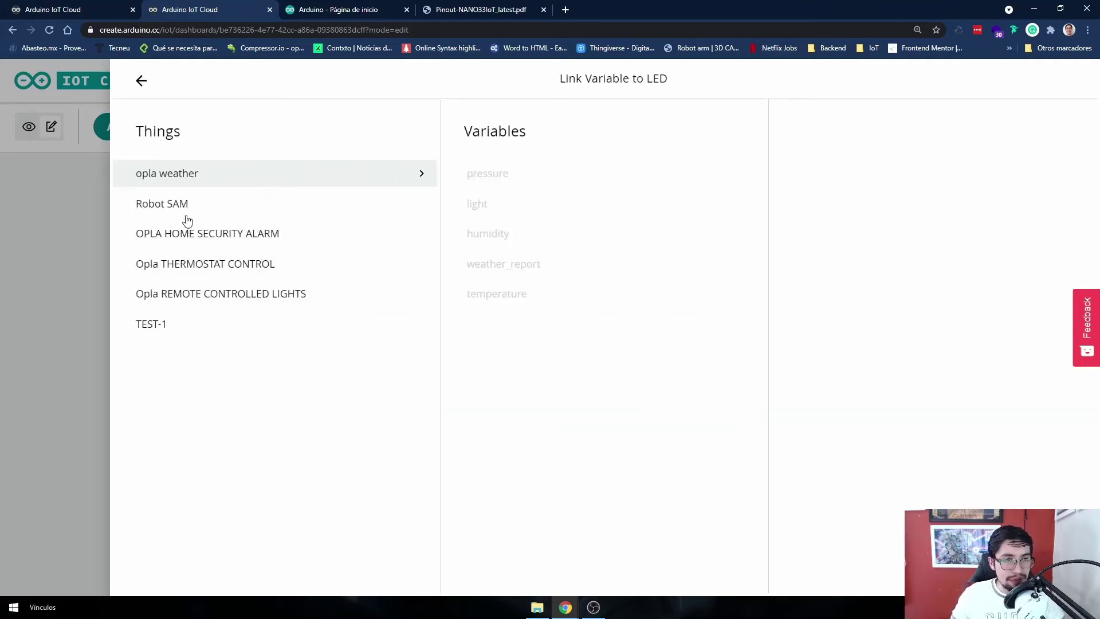
pyautogui.click(191, 330)
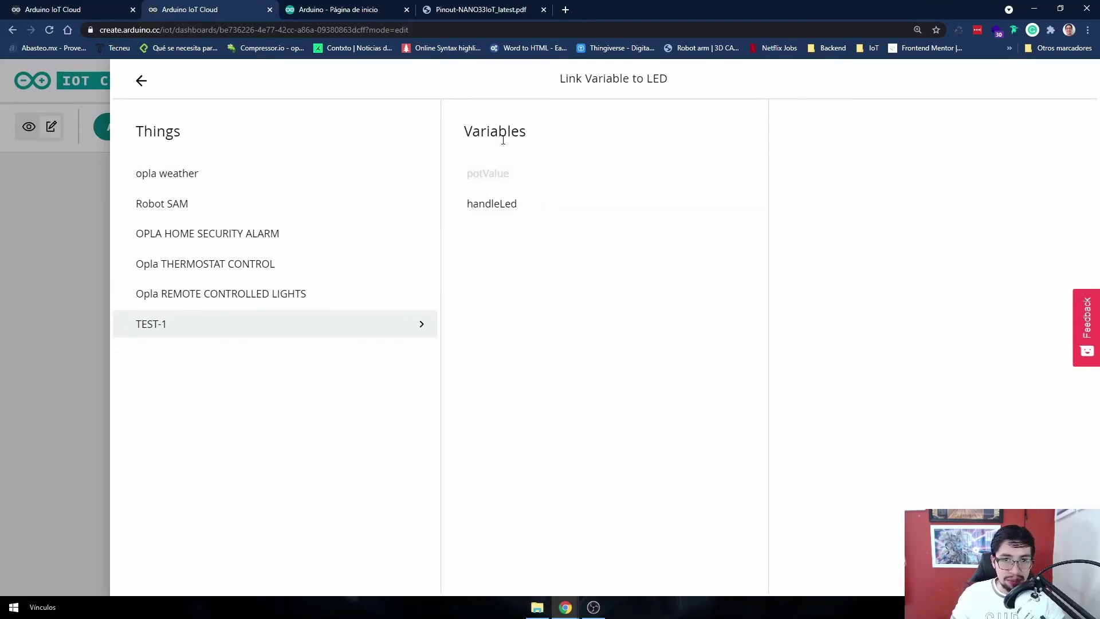
pyautogui.click(493, 206)
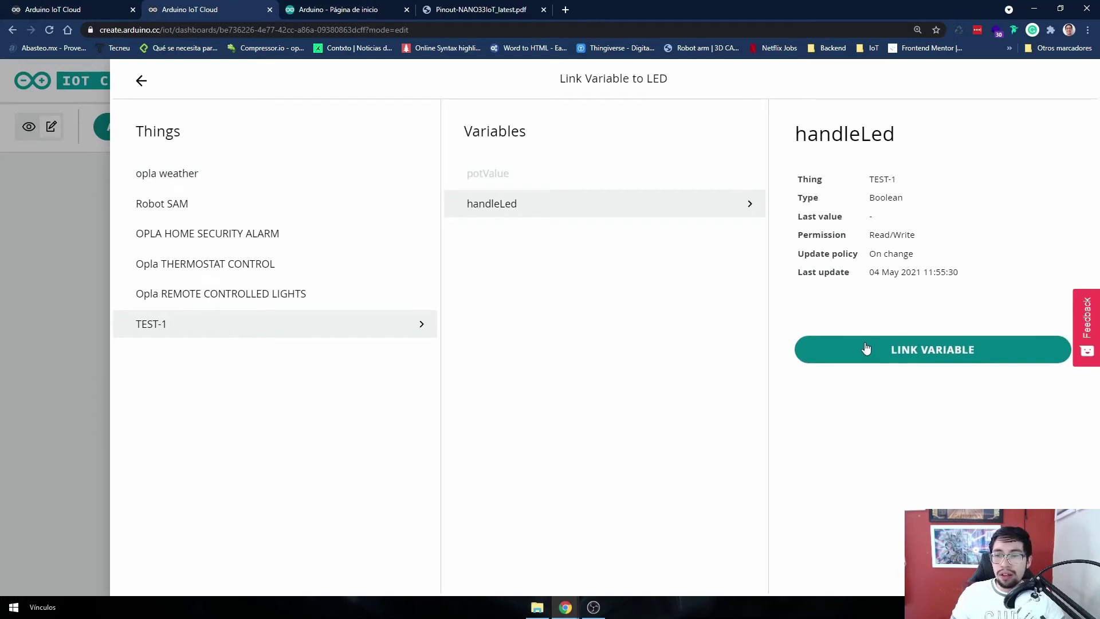
pyautogui.click(866, 349)
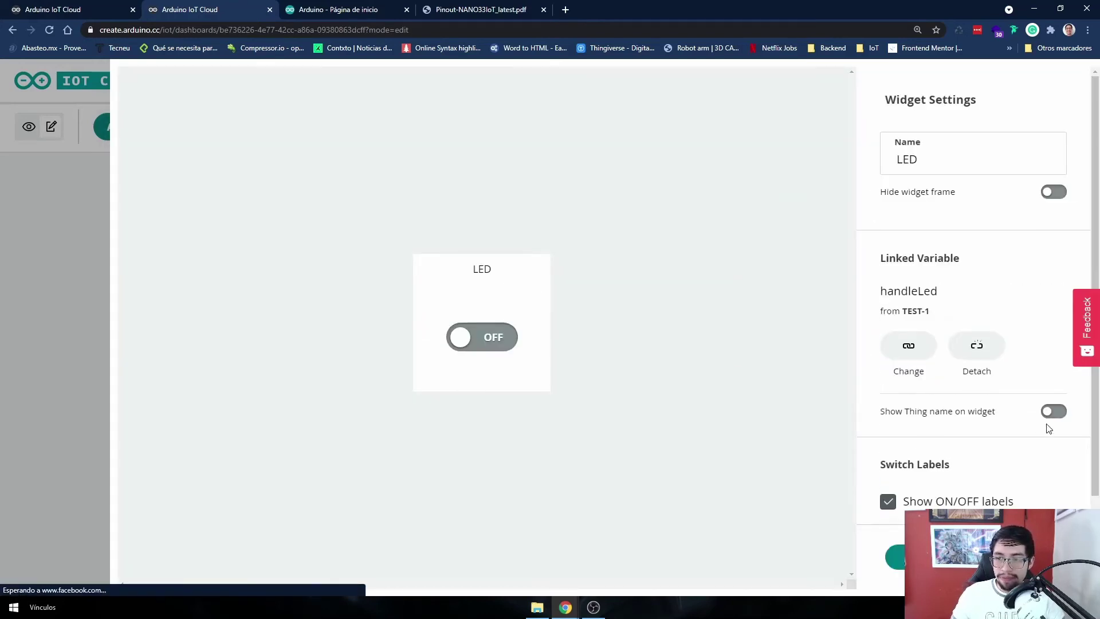
pyautogui.click(1051, 412)
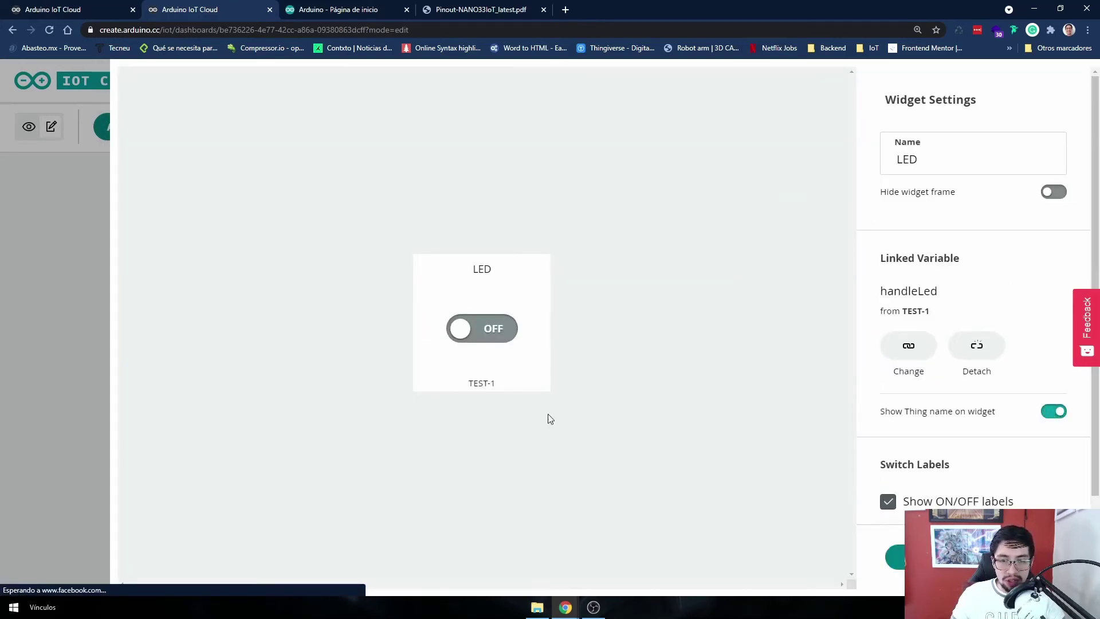
pyautogui.scroll(-1, 926, 431)
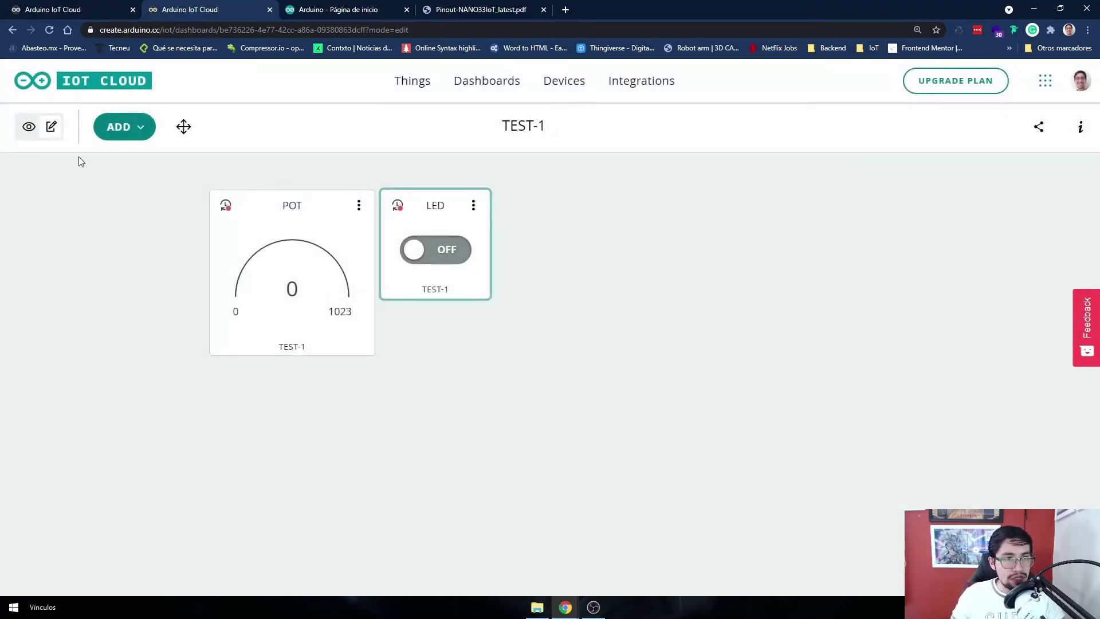
# Move the LED switch two grid columns to the right and enlarge both the POT and LED widgets to 4 by 4 grid cells
pyautogui.click(183, 127)
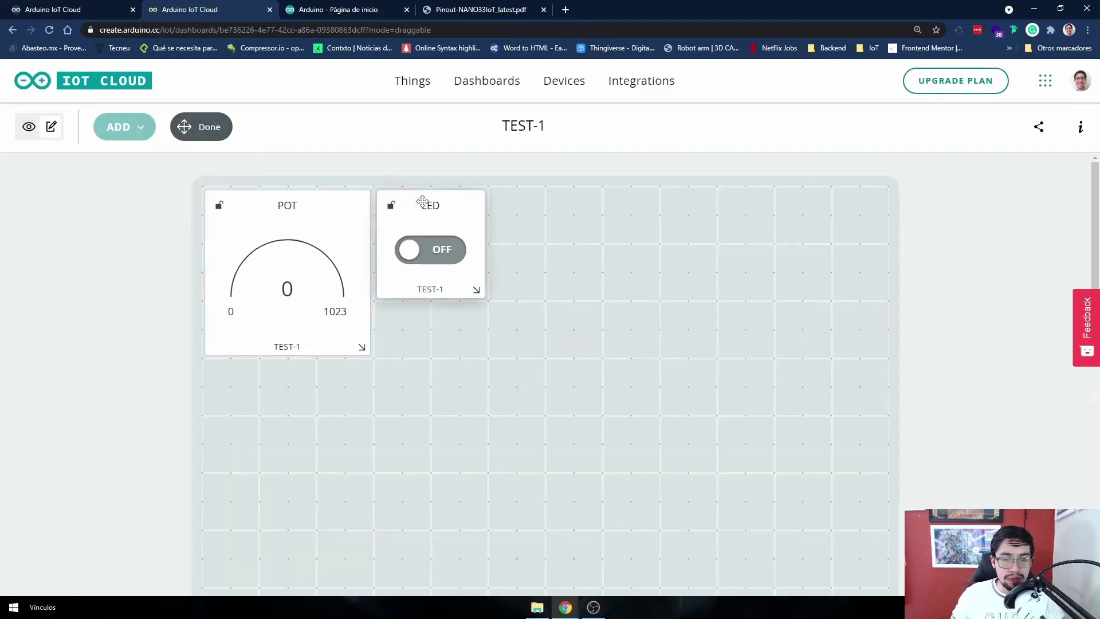
pyautogui.click(201, 131)
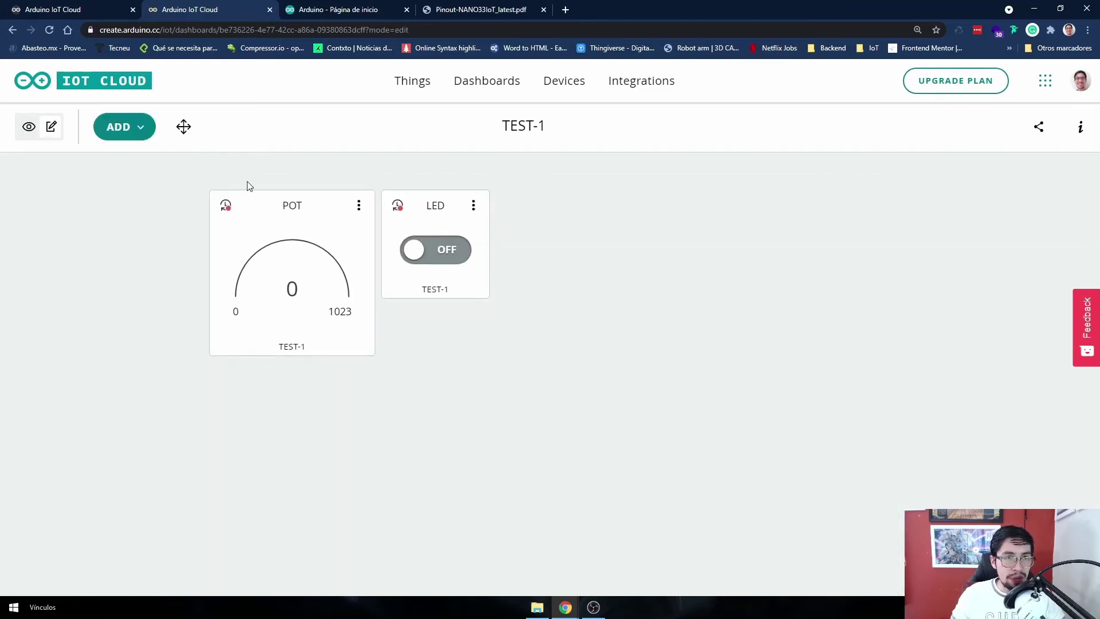
pyautogui.click(181, 132)
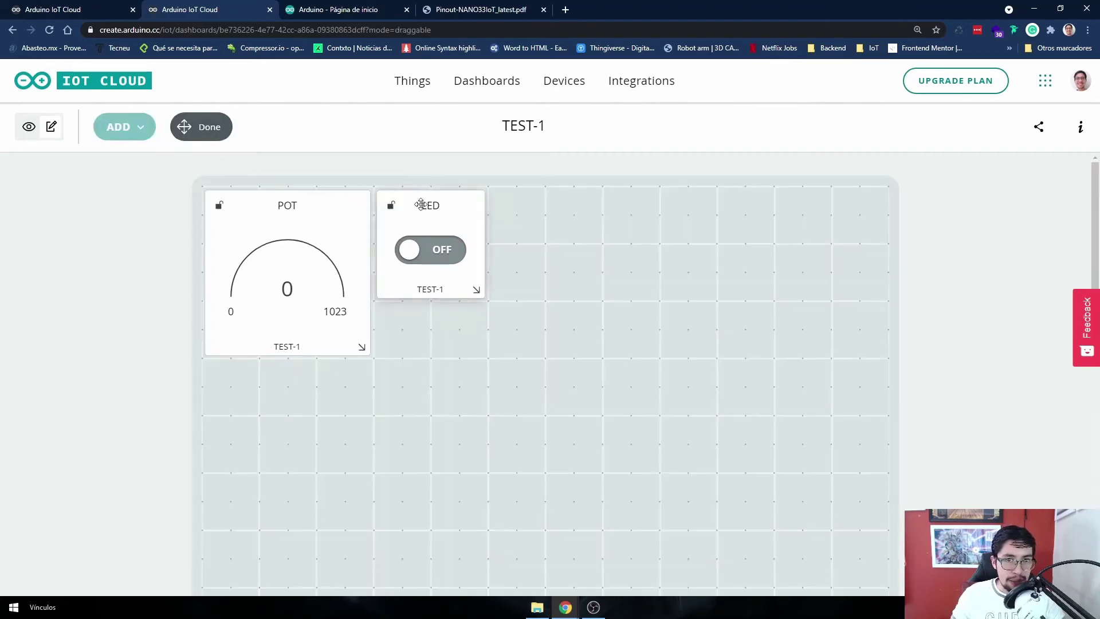
pyautogui.moveTo(425, 205); pyautogui.dragTo(558, 223)
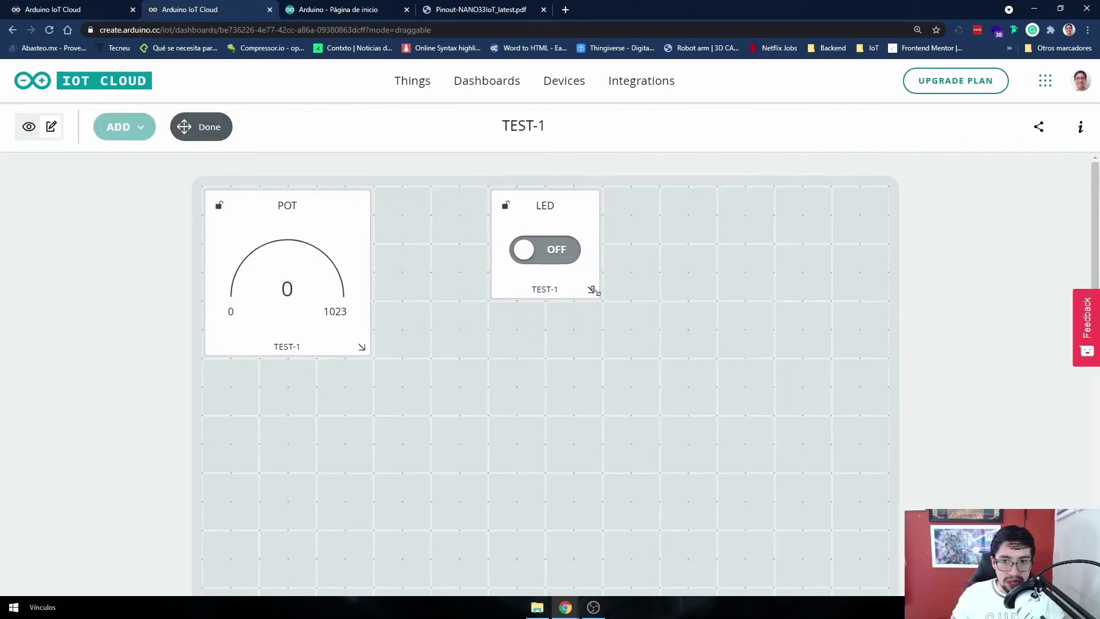
pyautogui.moveTo(592, 290); pyautogui.dragTo(658, 355)
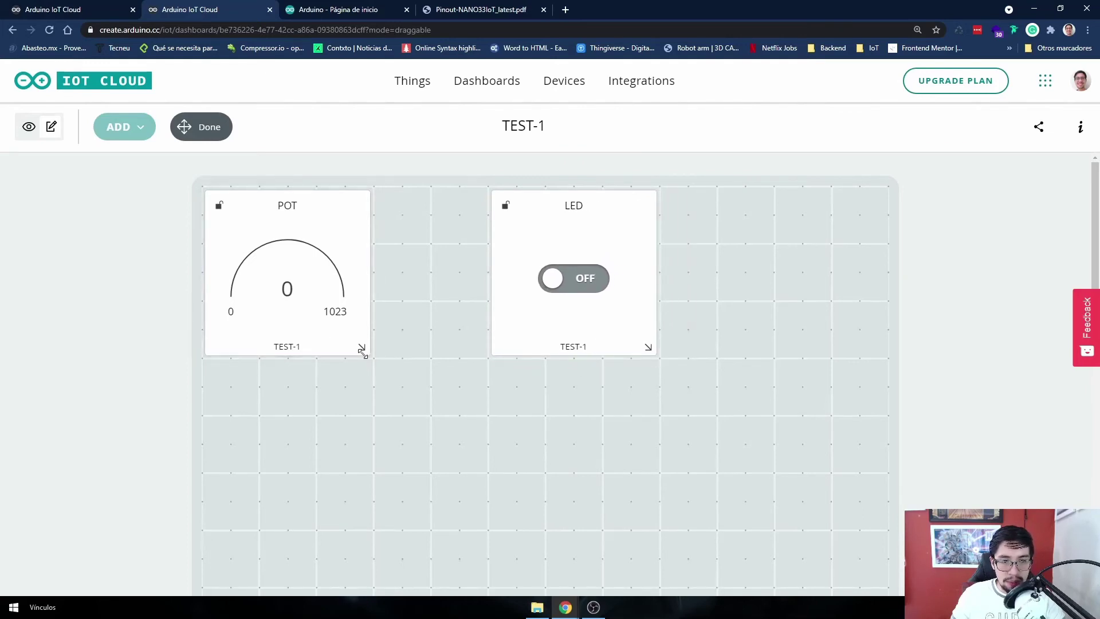
pyautogui.moveTo(362, 348); pyautogui.dragTo(420, 410)
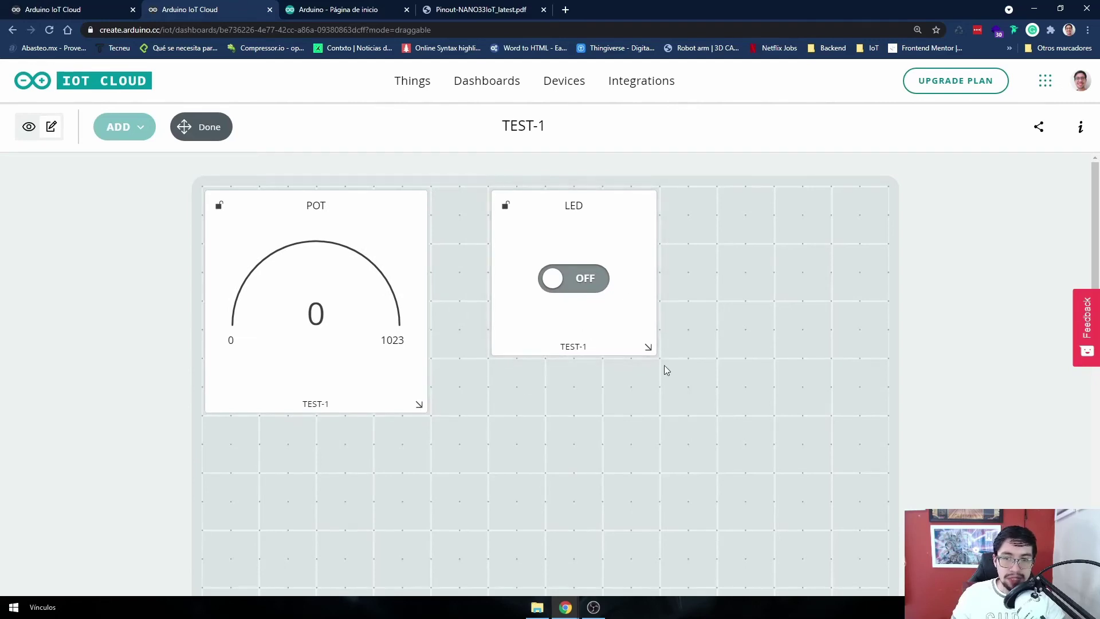
pyautogui.moveTo(649, 348); pyautogui.dragTo(708, 409)
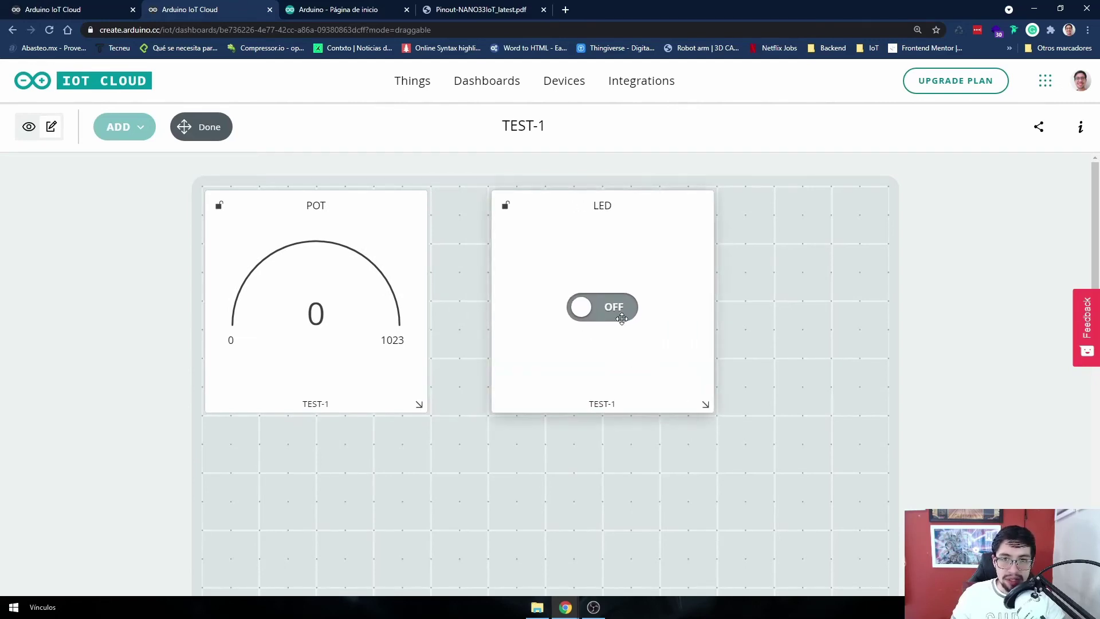
pyautogui.click(223, 131)
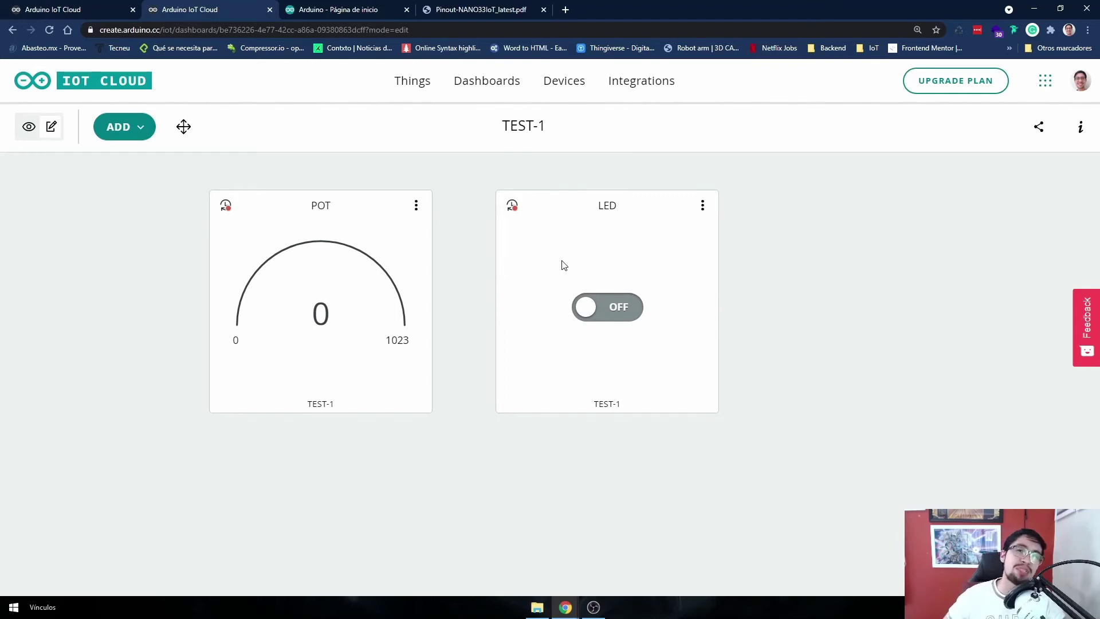
# Return to the TEST-1 Thing's sketch and upload it to the Arduino NANO 33 IoT on port COM16
pyautogui.click(40, 6)
pyautogui.scroll(-1, 417, 348)
pyautogui.scroll(1, 358, 283)
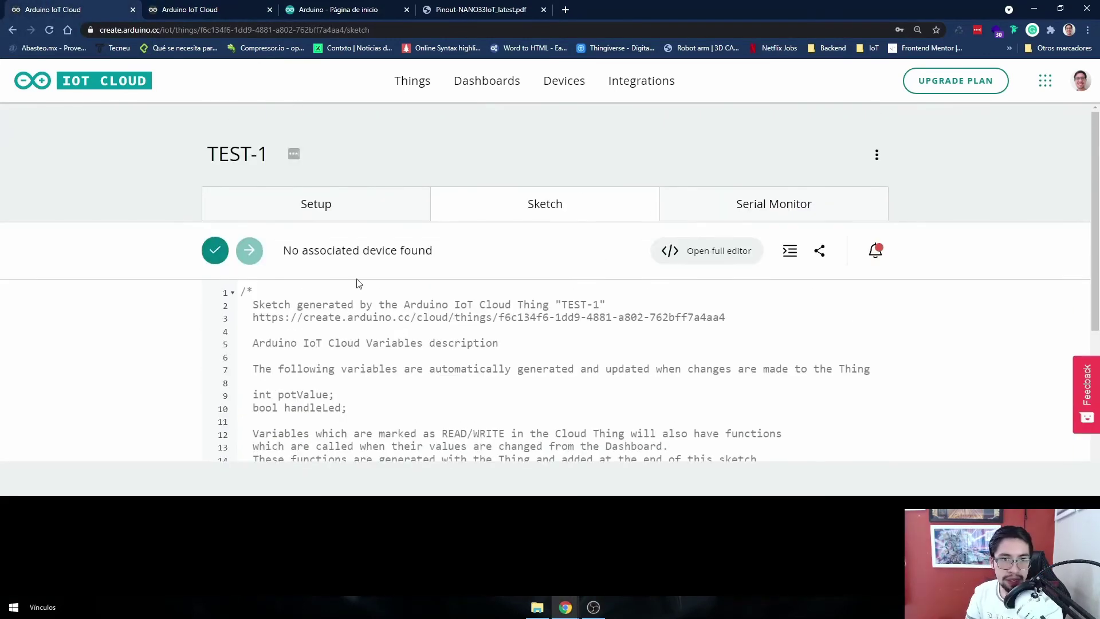
pyautogui.moveTo(285, 251); pyautogui.dragTo(405, 251)
pyautogui.click(533, 389)
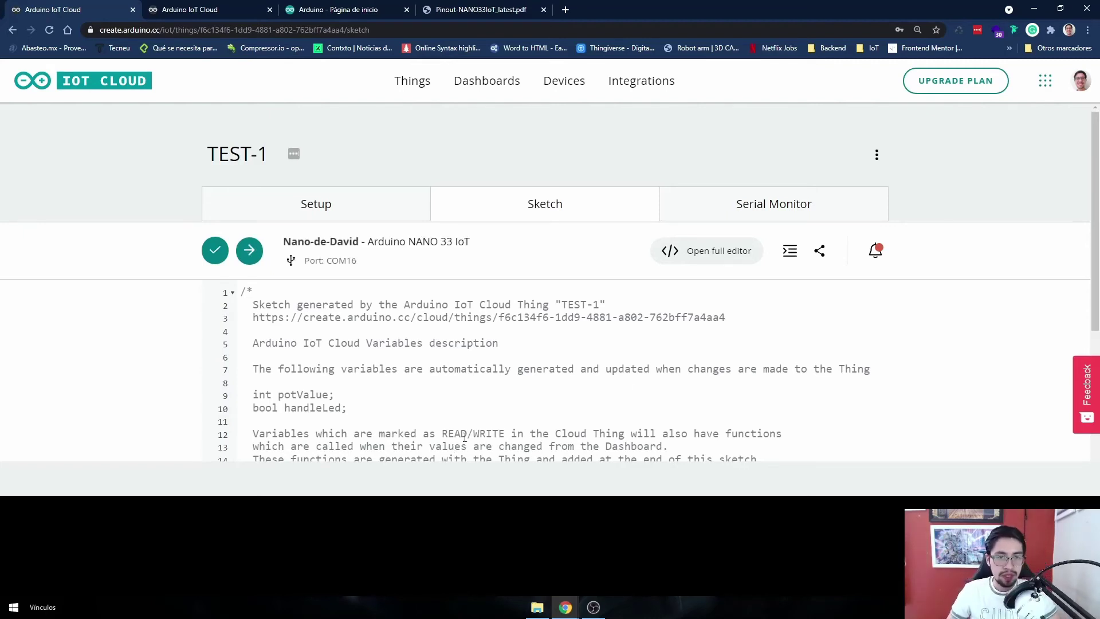
pyautogui.moveTo(298, 241); pyautogui.dragTo(430, 241)
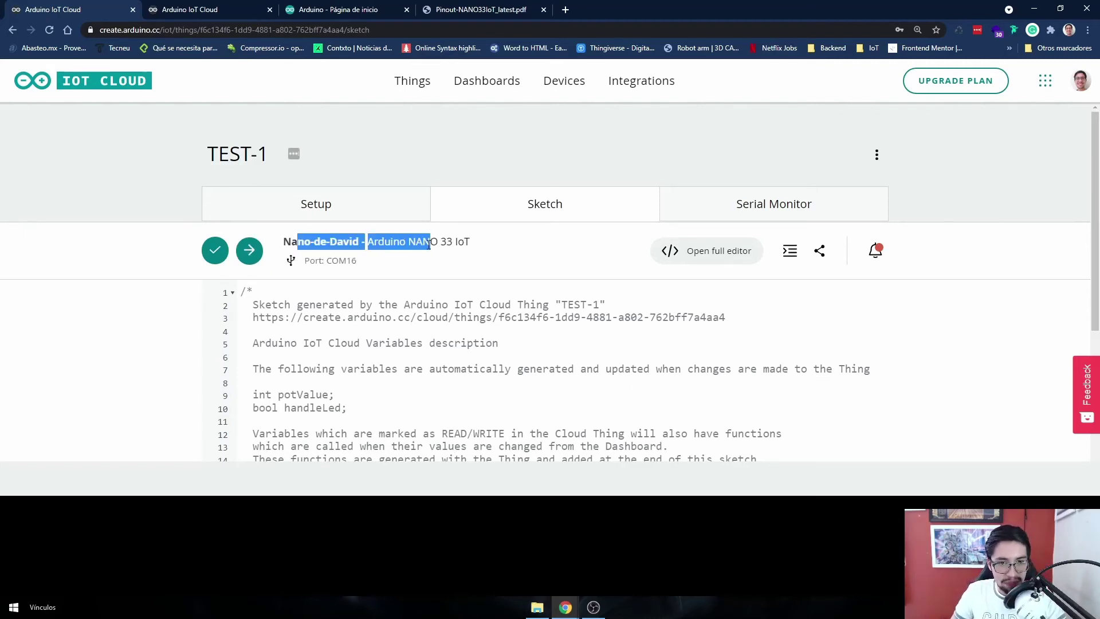
pyautogui.click(438, 245)
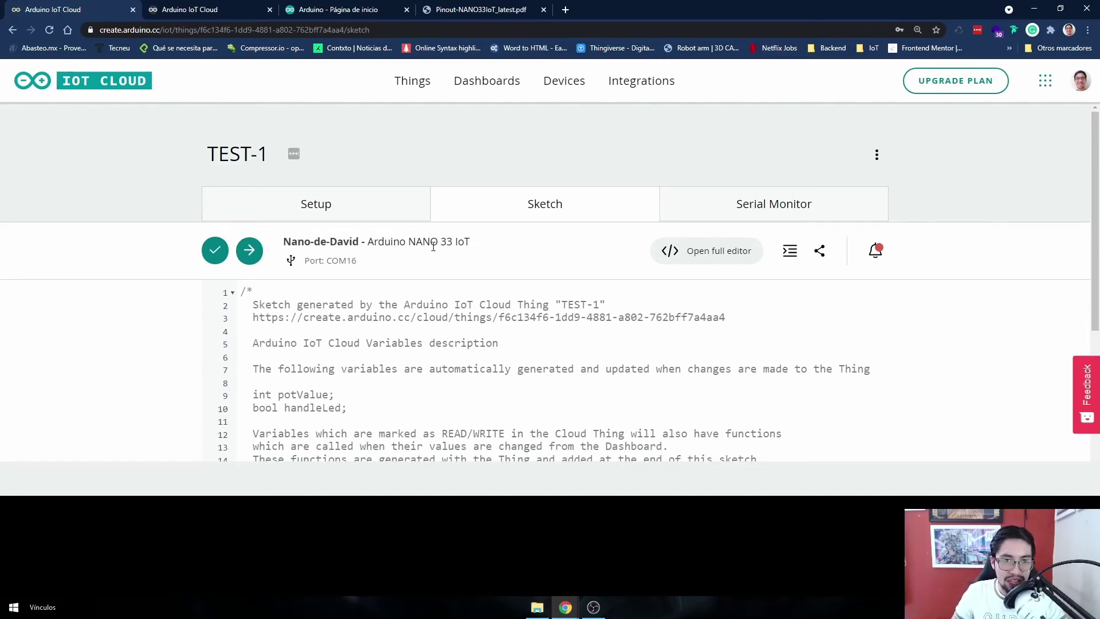
pyautogui.scroll(-1, 376, 281)
pyautogui.scroll(1, 373, 275)
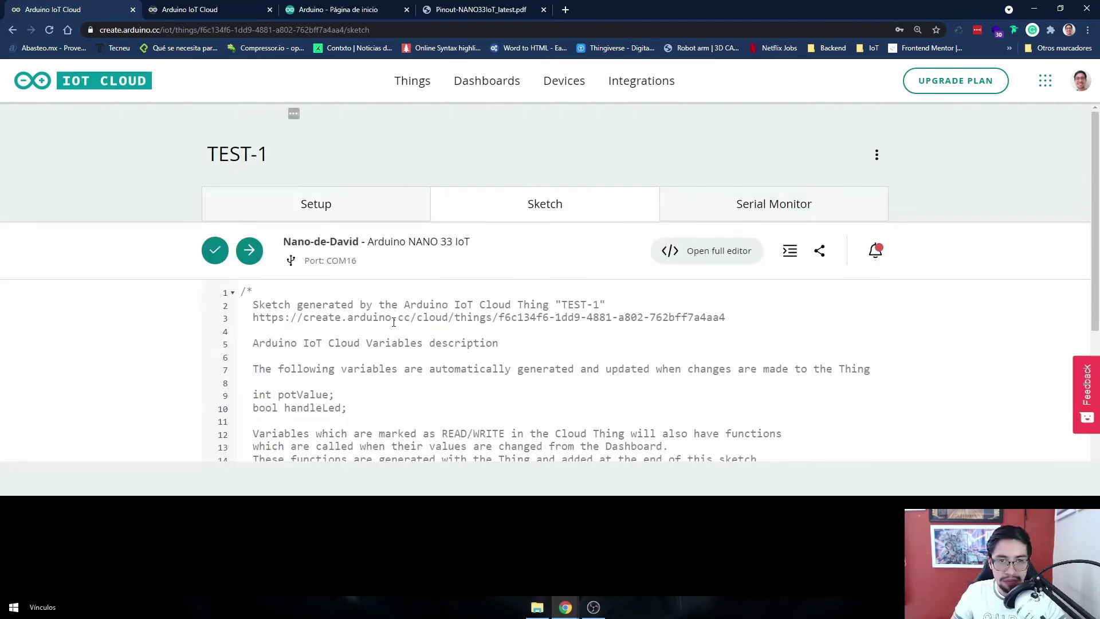
pyautogui.click(247, 252)
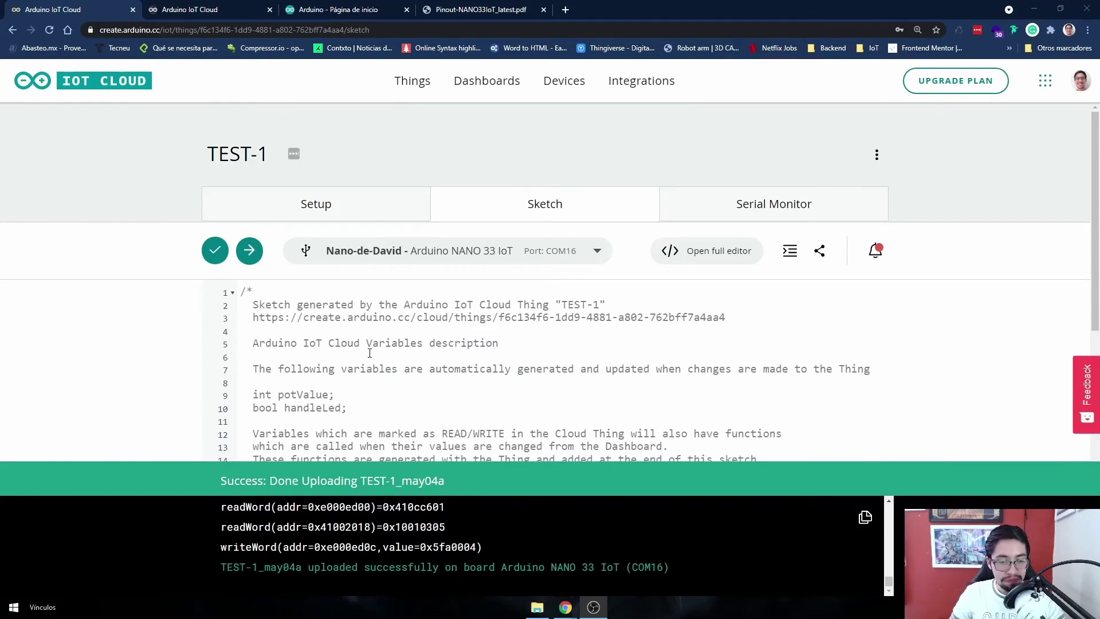
# Open the TEST-1 Thing's Serial Monitor and examine the board's configuration info and its WiFi and cloud connection messages
pyautogui.scroll(-7, 372, 401)
pyautogui.scroll(7, 369, 352)
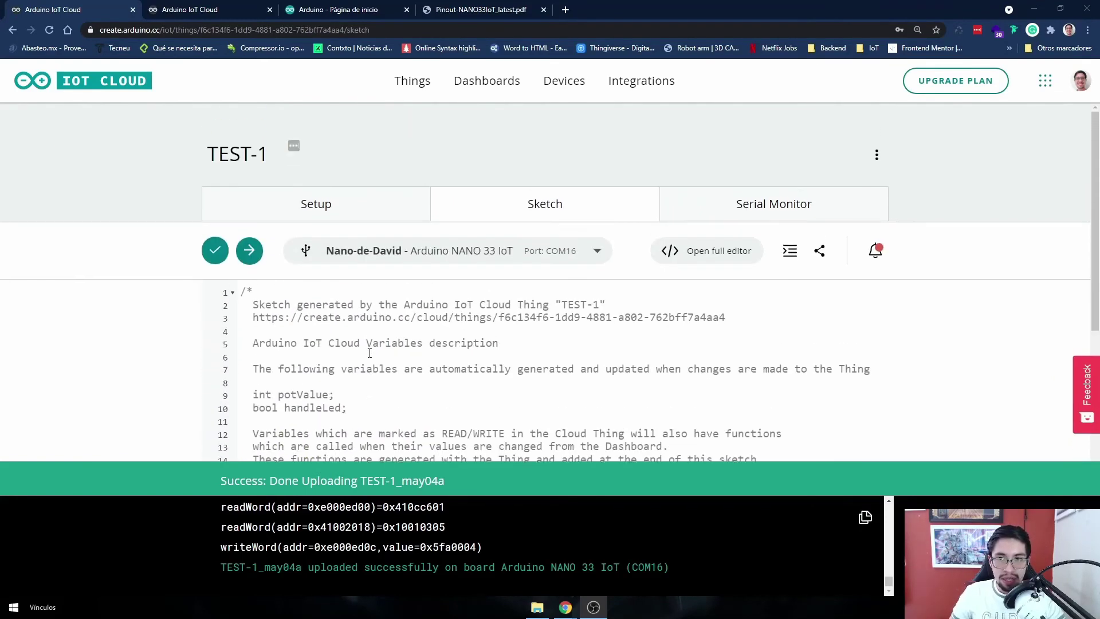
pyautogui.click(756, 216)
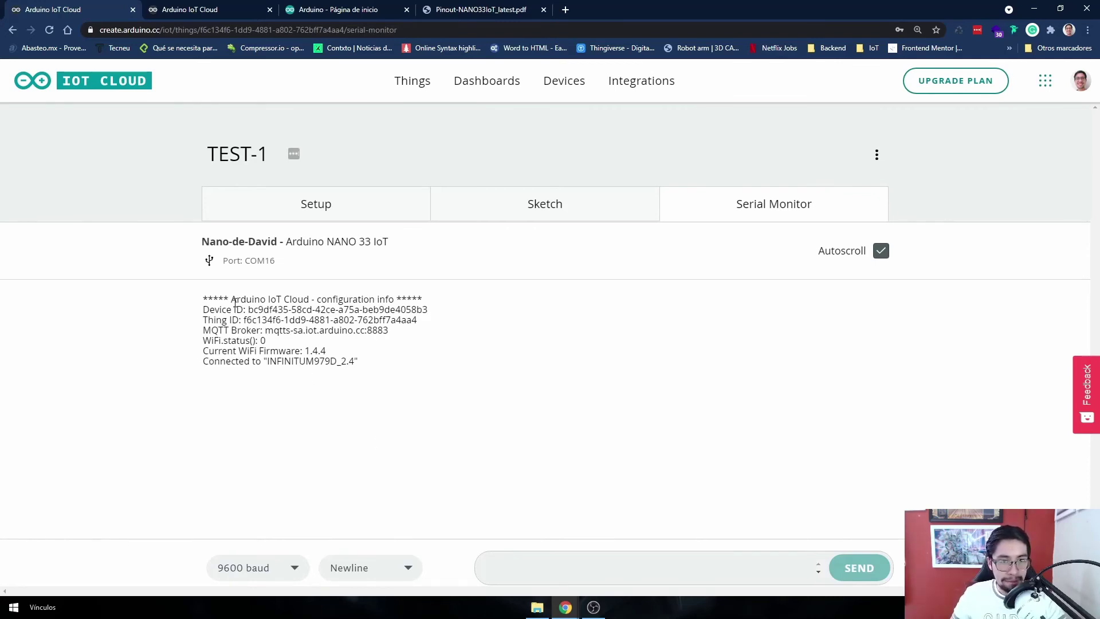
pyautogui.moveTo(233, 302); pyautogui.dragTo(335, 370)
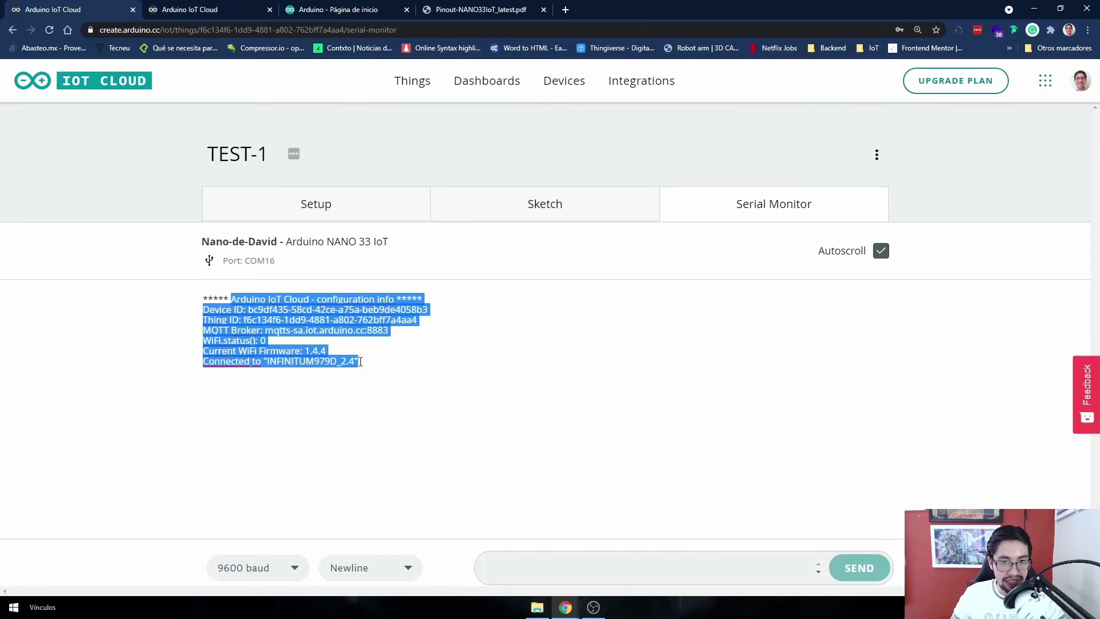
pyautogui.click(296, 361)
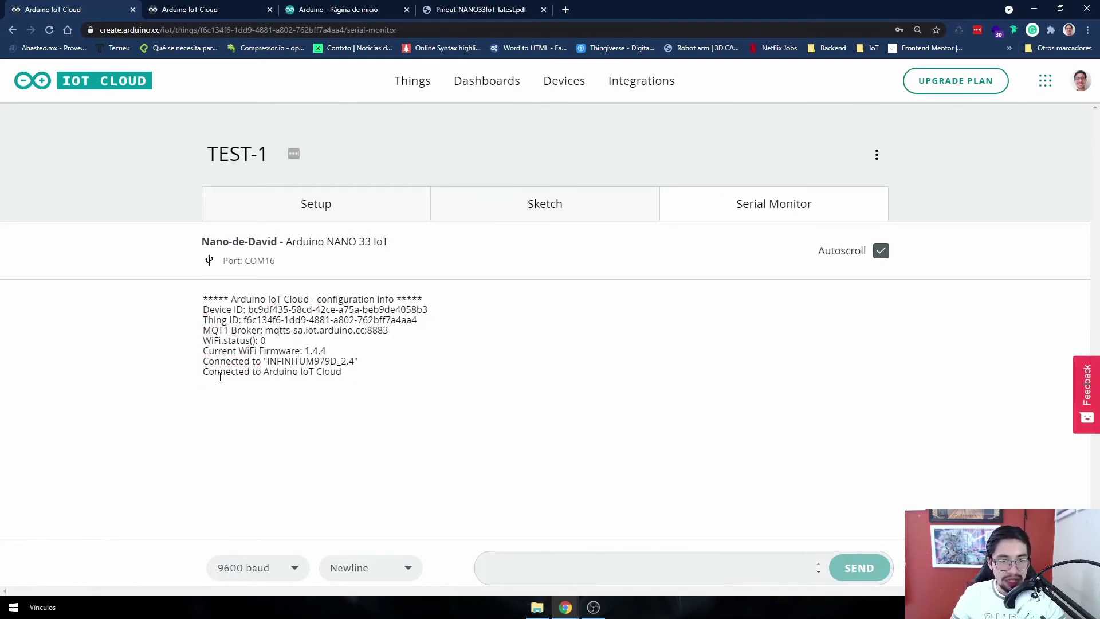
pyautogui.click(220, 377)
pyautogui.doubleClick(212, 362)
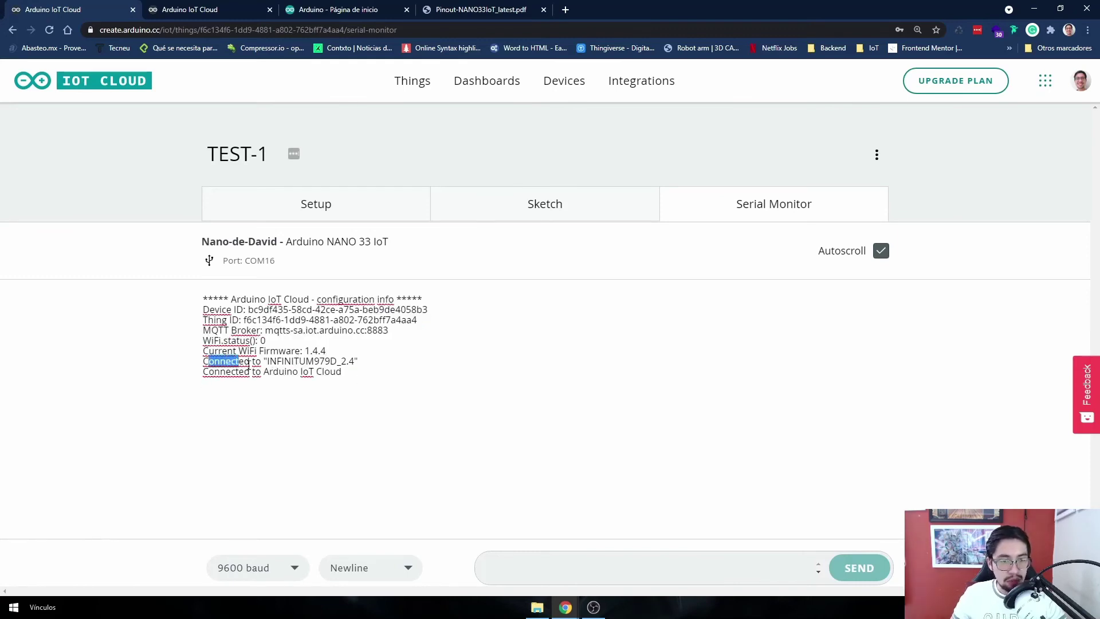
pyautogui.click(286, 362)
pyautogui.keyDown('shift'); pyautogui.click(347, 362); pyautogui.keyUp('shift')
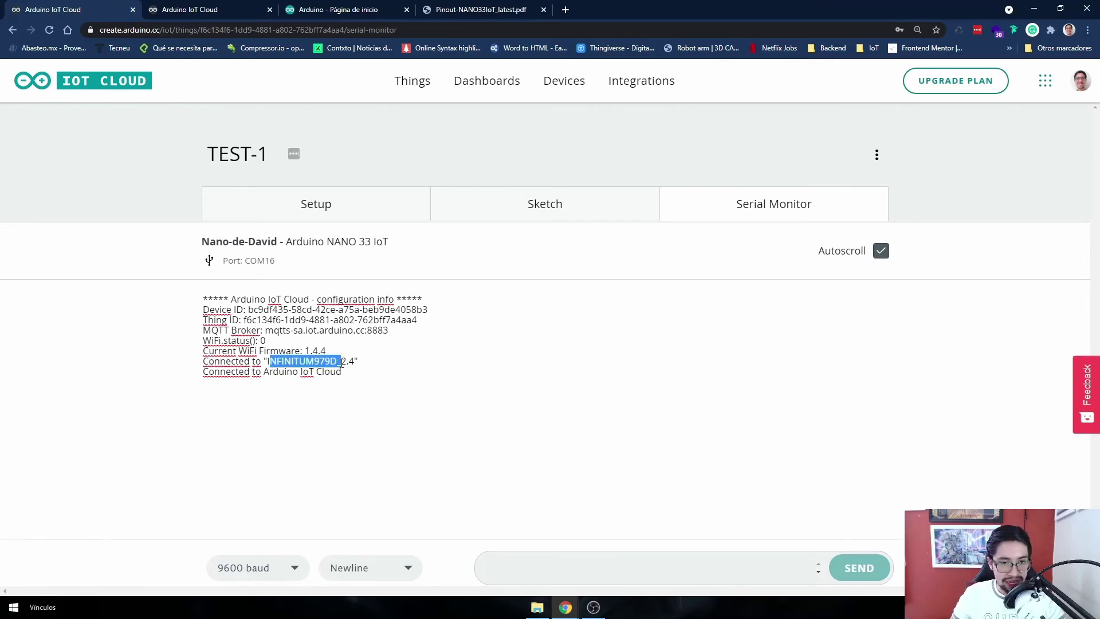